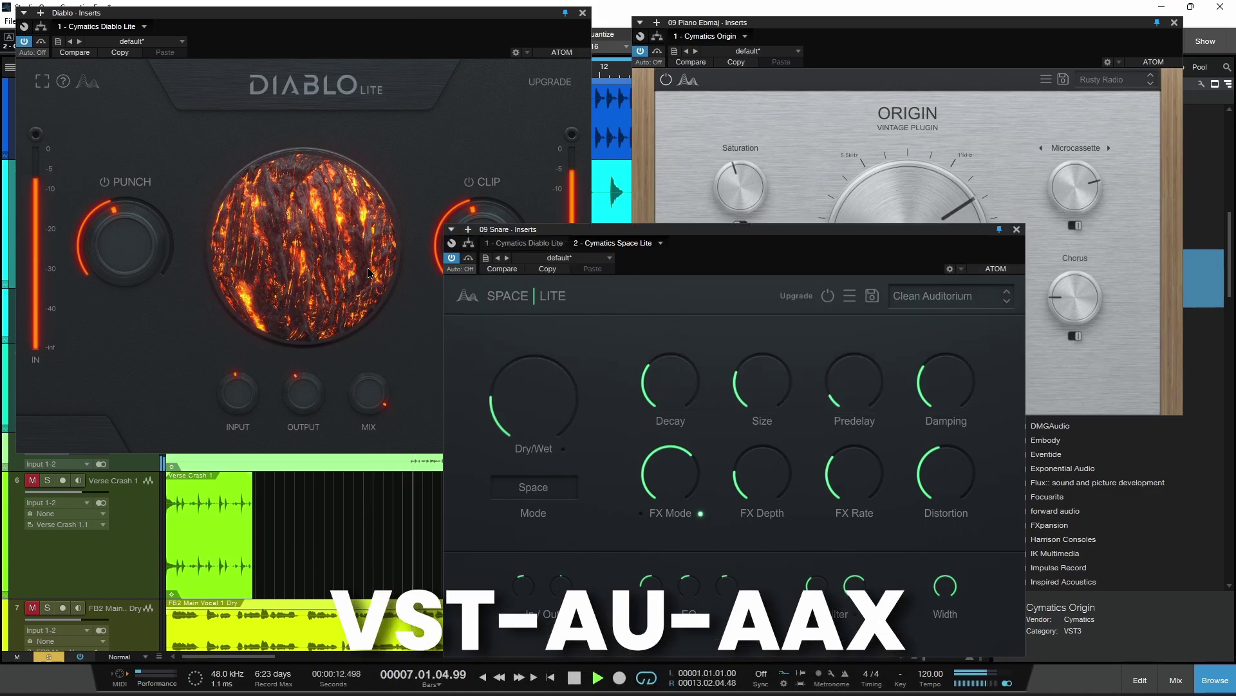
- Bring the Diablo Lite window to the front and stop playback
left_click(473, 144)
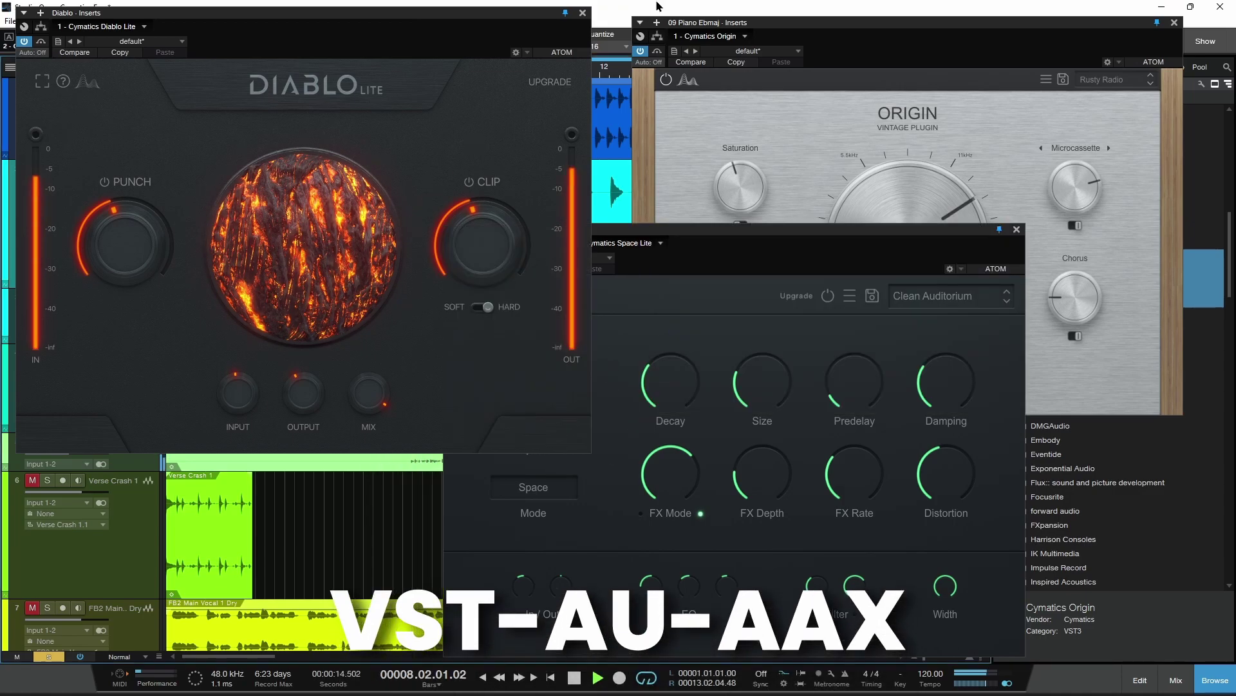
key("space")
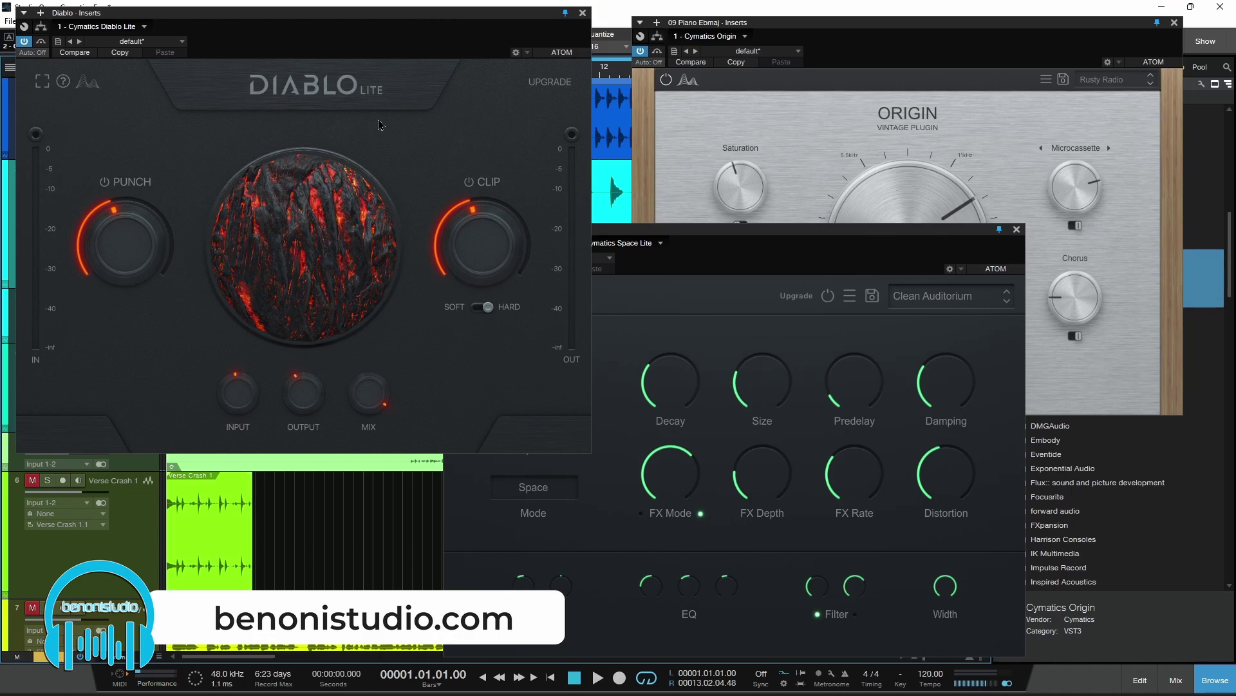
mouse_move(130, 248)
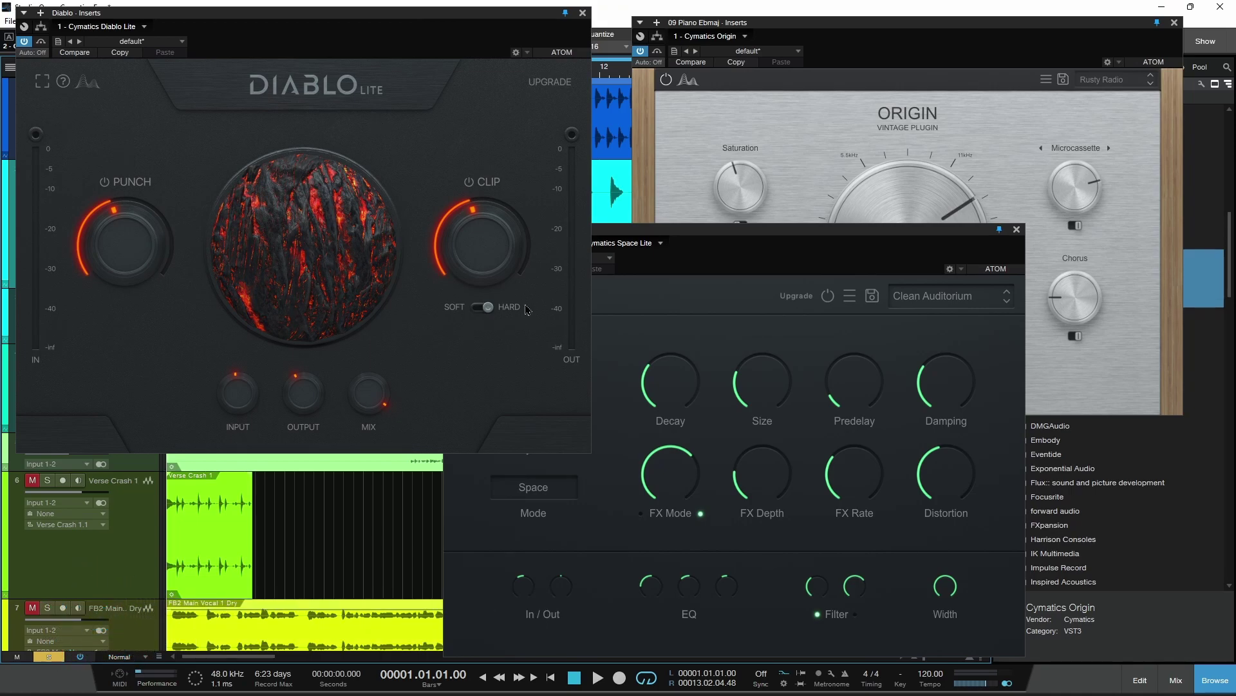
- Bring Cymatics Origin to the front and review its available noise source types without changing the selection
left_click(905, 144)
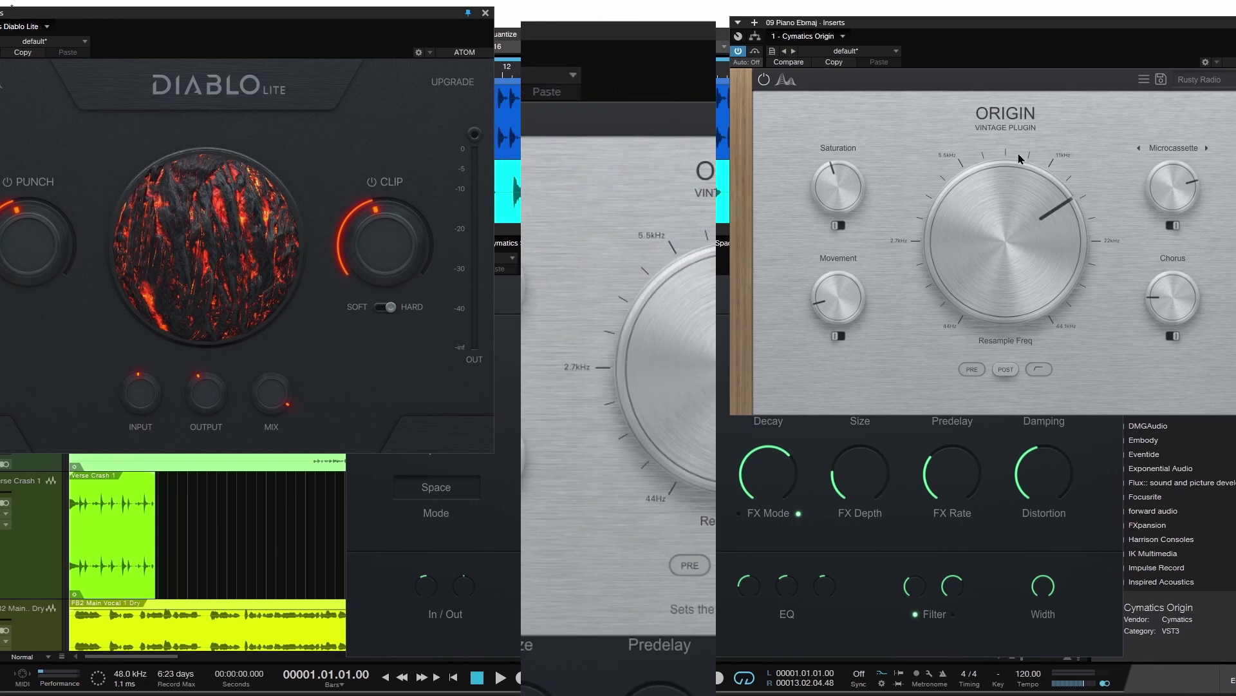
left_click(1076, 147)
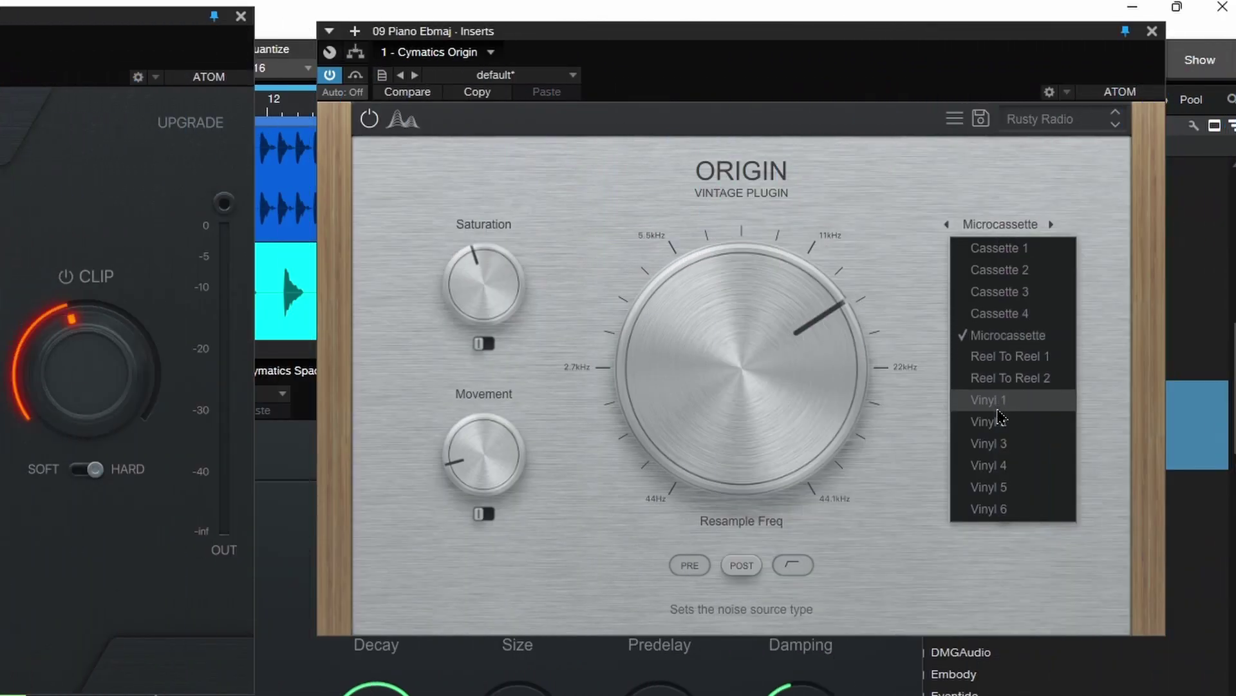
left_click(925, 242)
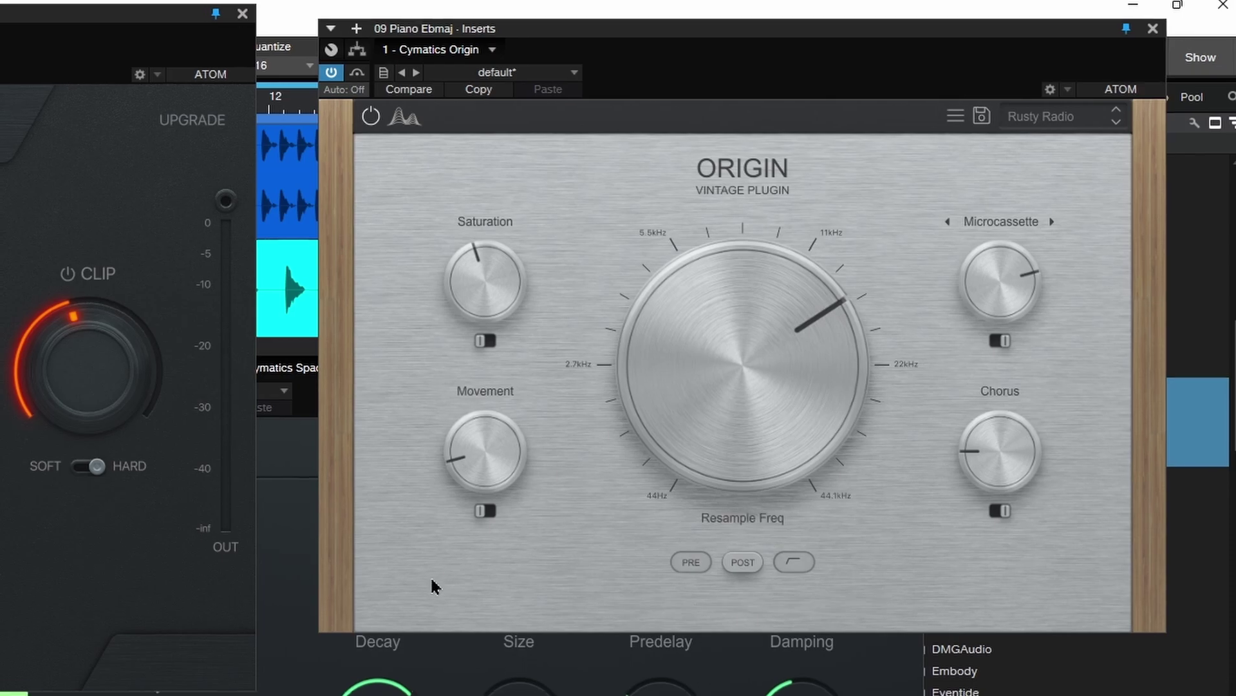
- Bring Space Lite to the front for a look and close the open plugin windows
left_click(348, 644)
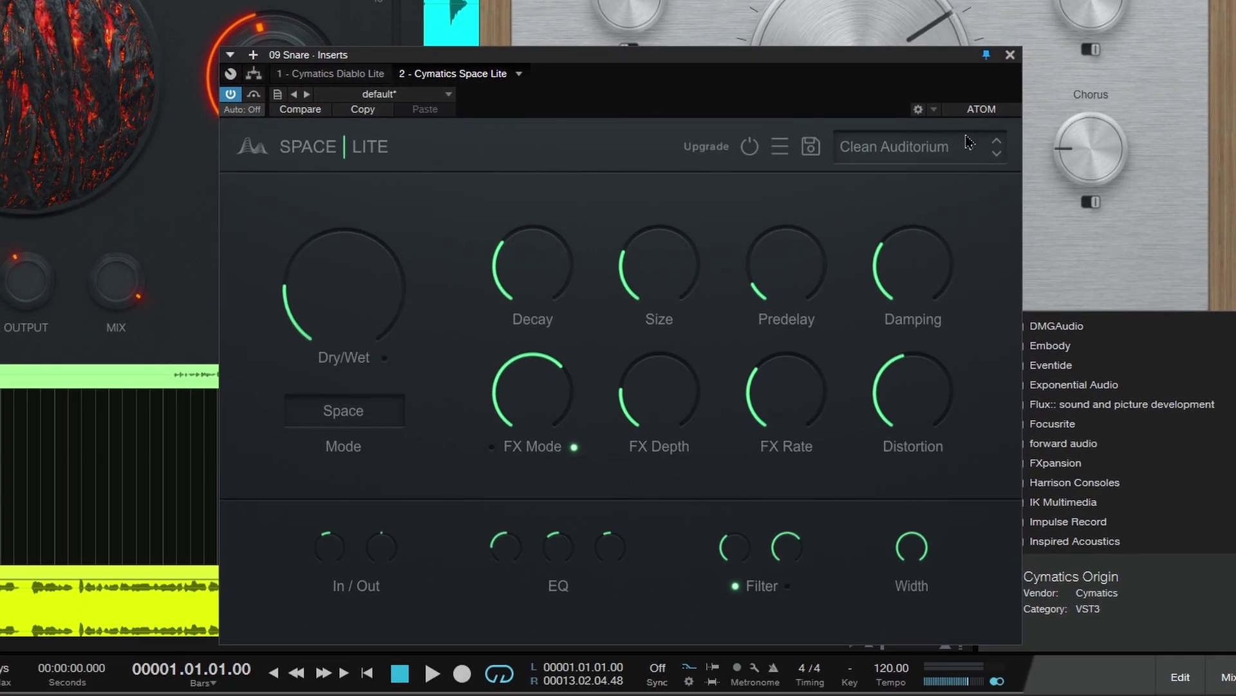
left_click(1010, 55)
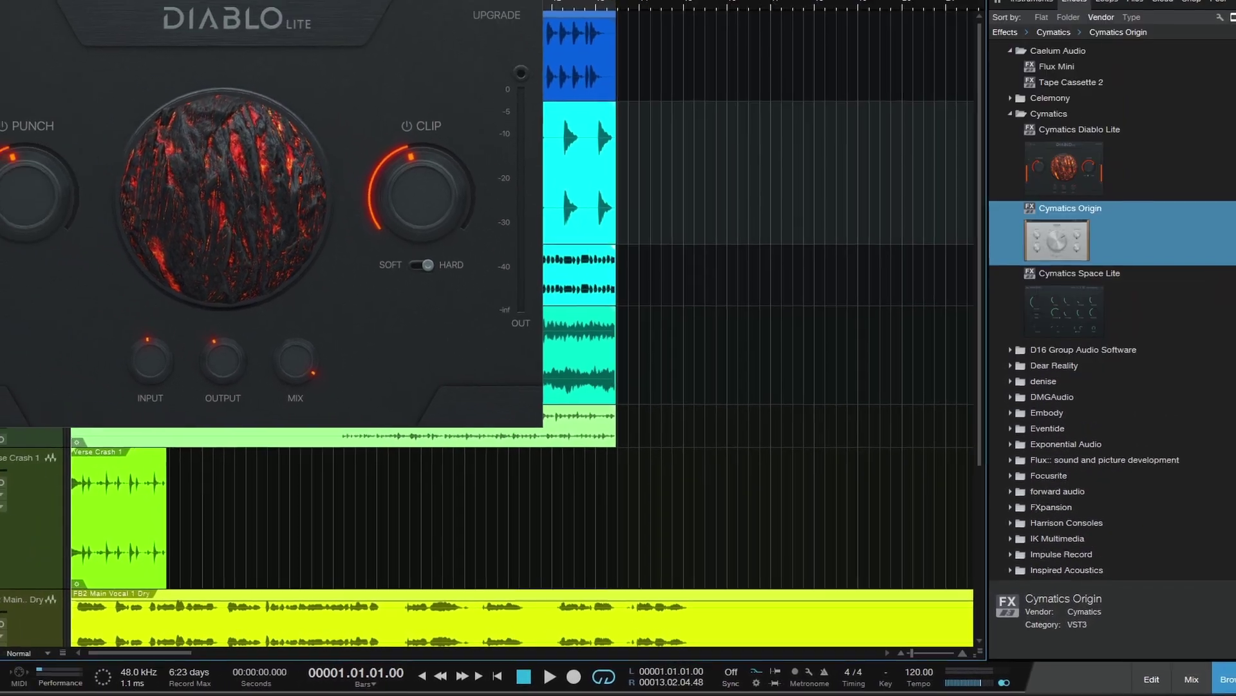
left_click(574, 11)
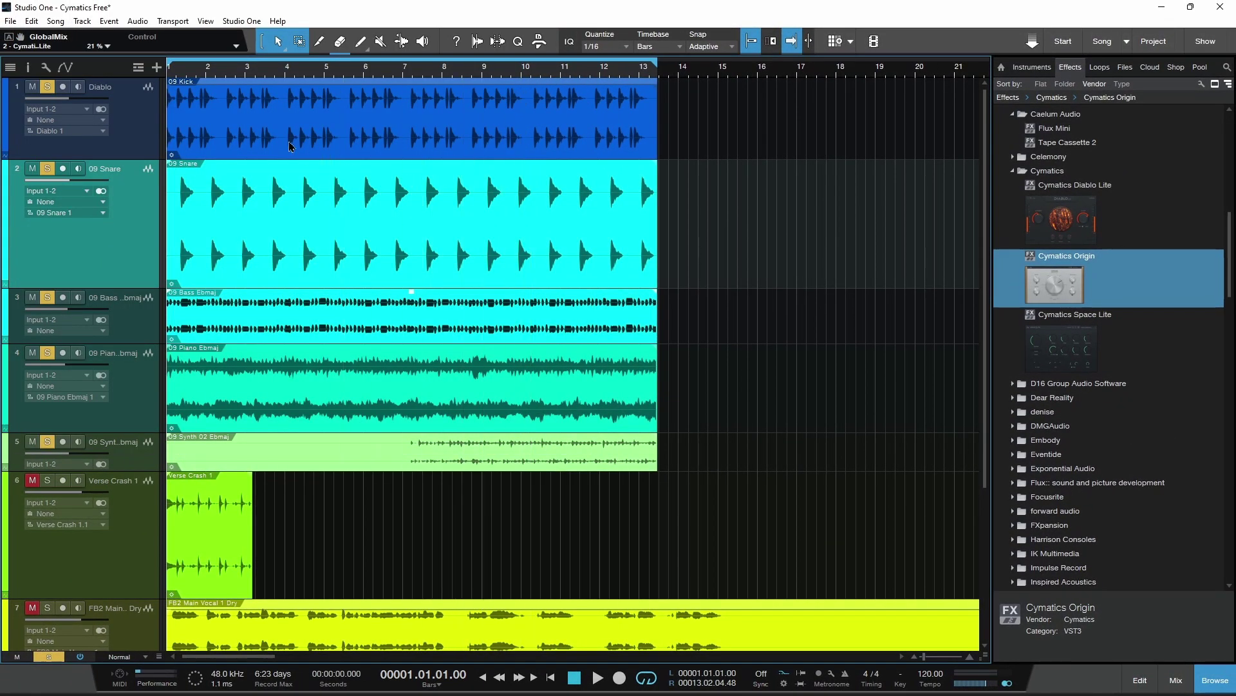
- Leave only the Diablo kick track soloed and increase its height in the arrangement
left_click(47, 441)
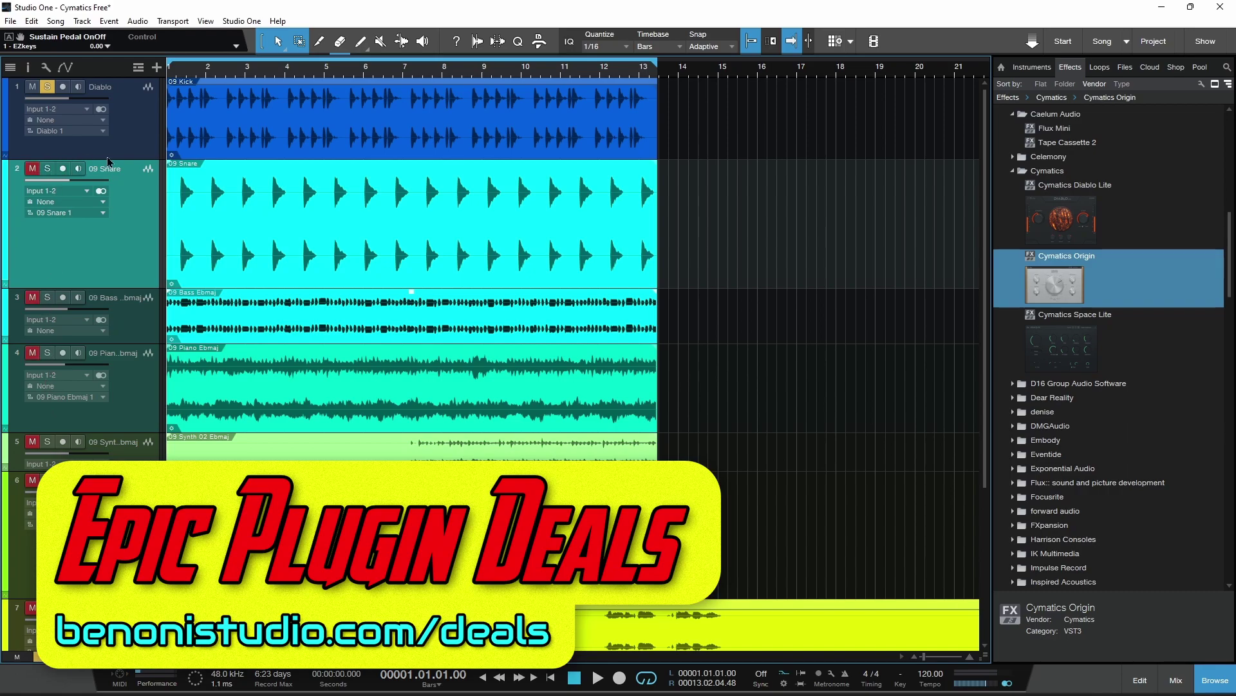
left_click_drag(112, 158, 109, 208)
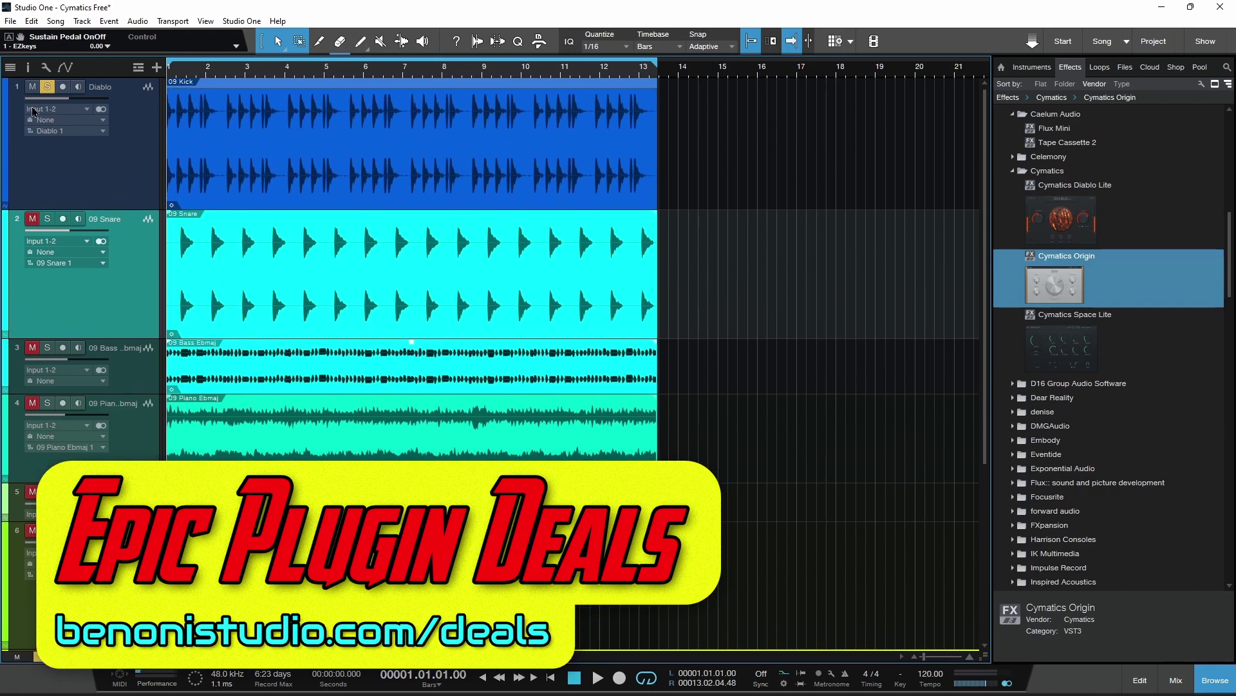
- Open Diablo Lite on the kick track and move its window to the middle of the arrangement
left_click(252, 172)
key("F11")
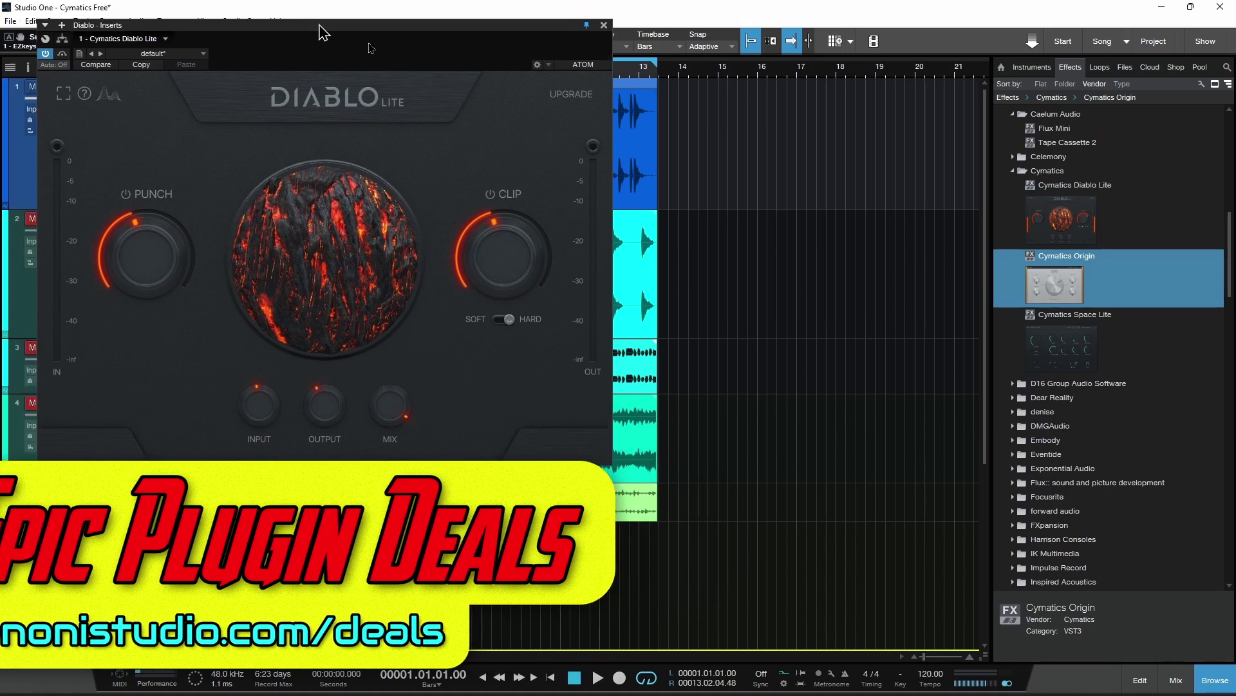
left_click_drag(301, 13, 651, 112)
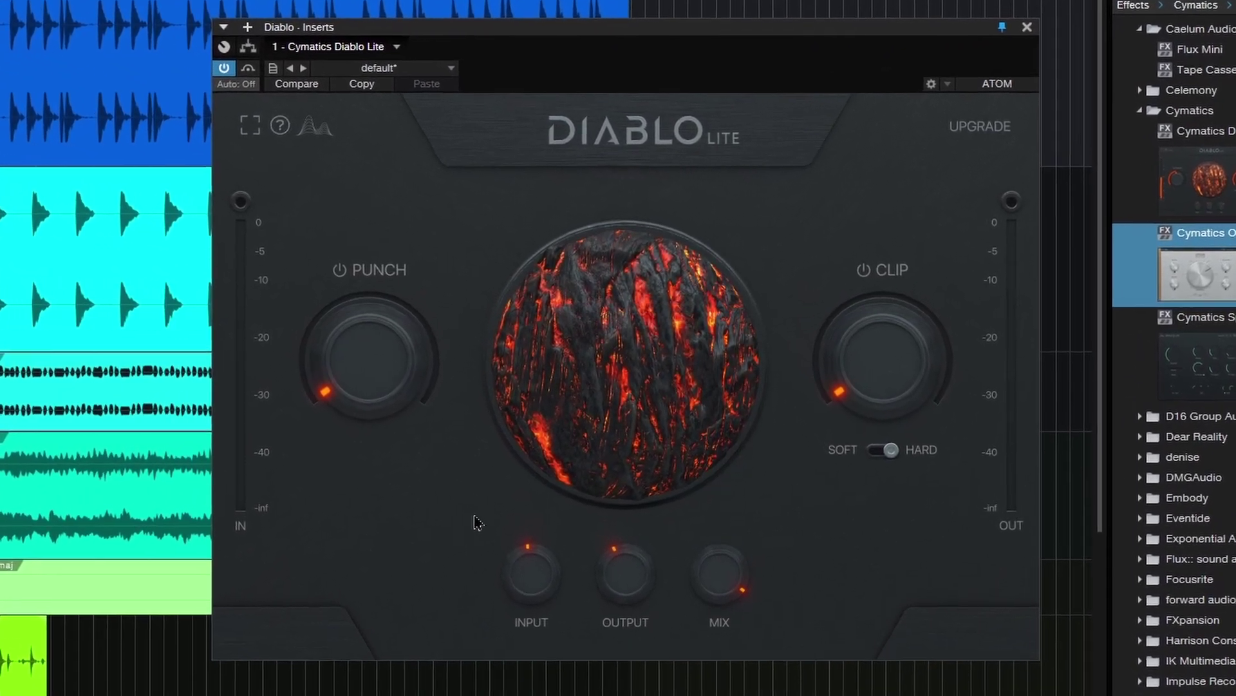
- Start playback and raise the kick's Punch to about two thirds
mouse_move(423, 423)
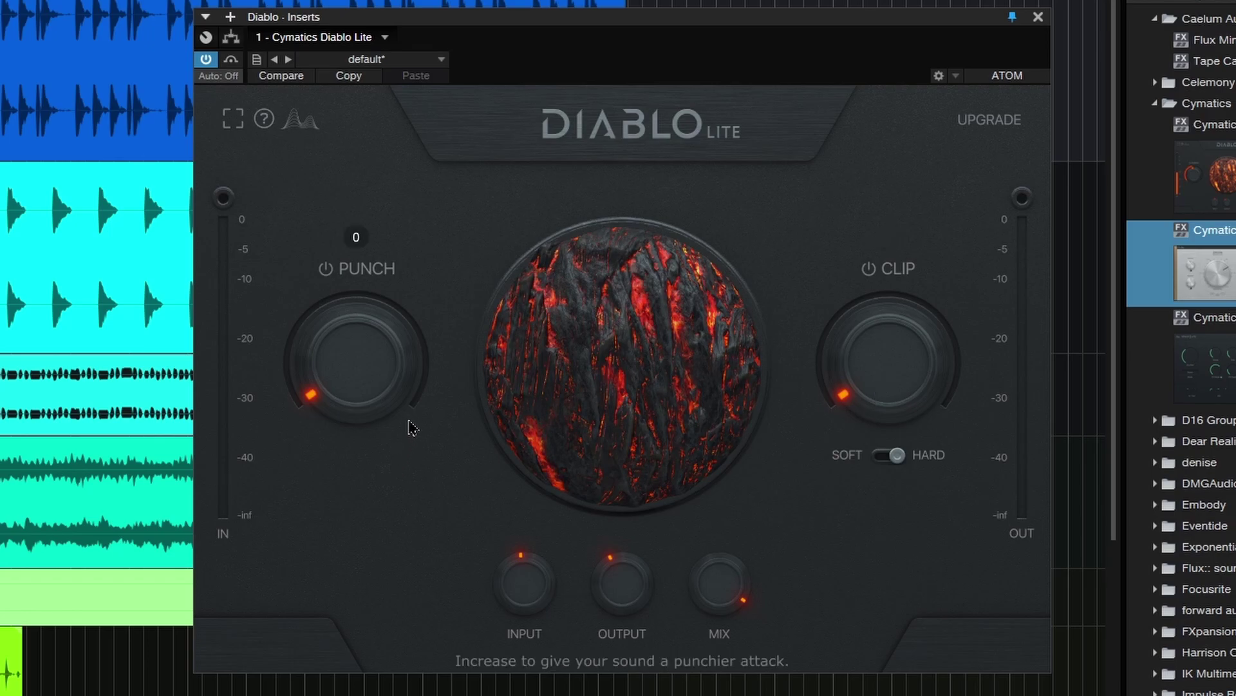
key("space")
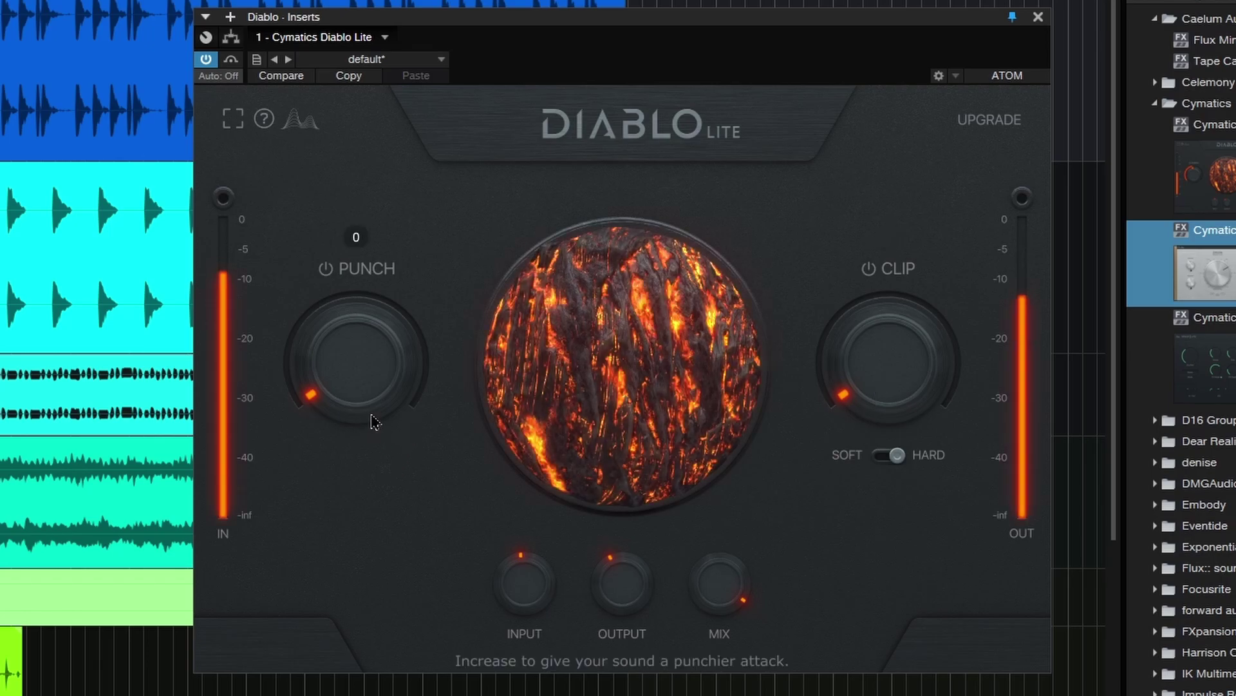
left_click_drag(371, 400, 358, 371)
- Raise the kick's Clip amount well above half and switch the clipper to Soft
mouse_move(884, 399)
left_click_drag(884, 399, 892, 322)
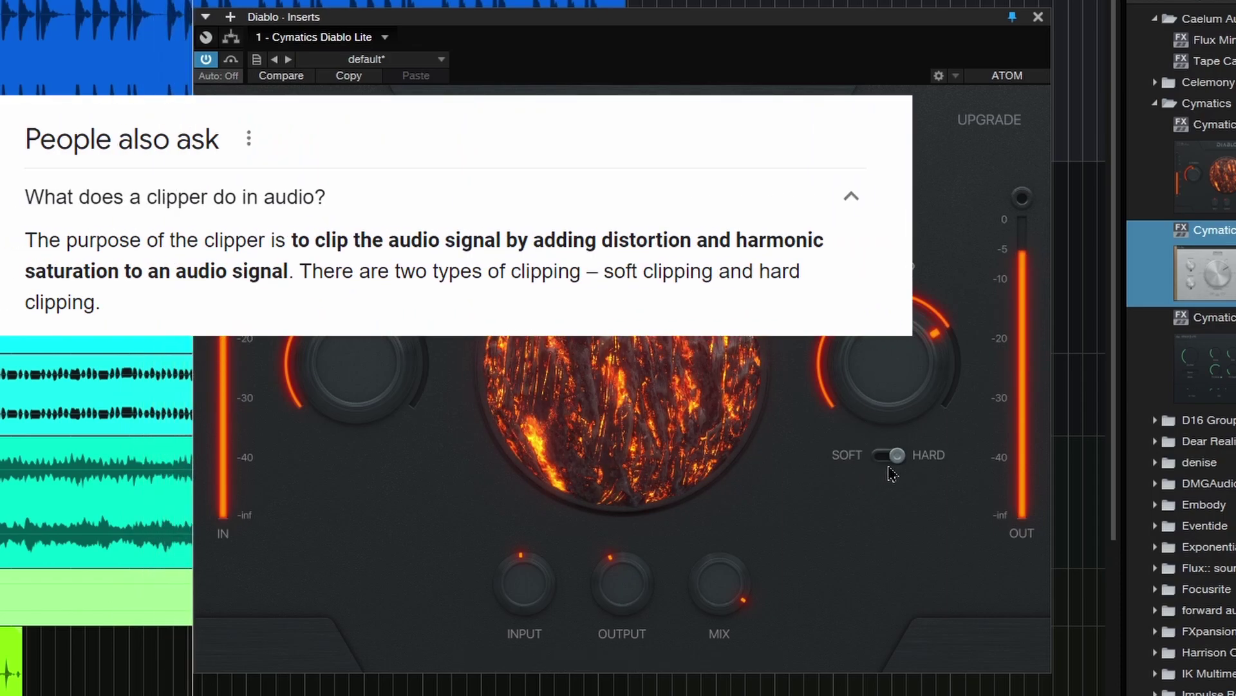
left_click(894, 461)
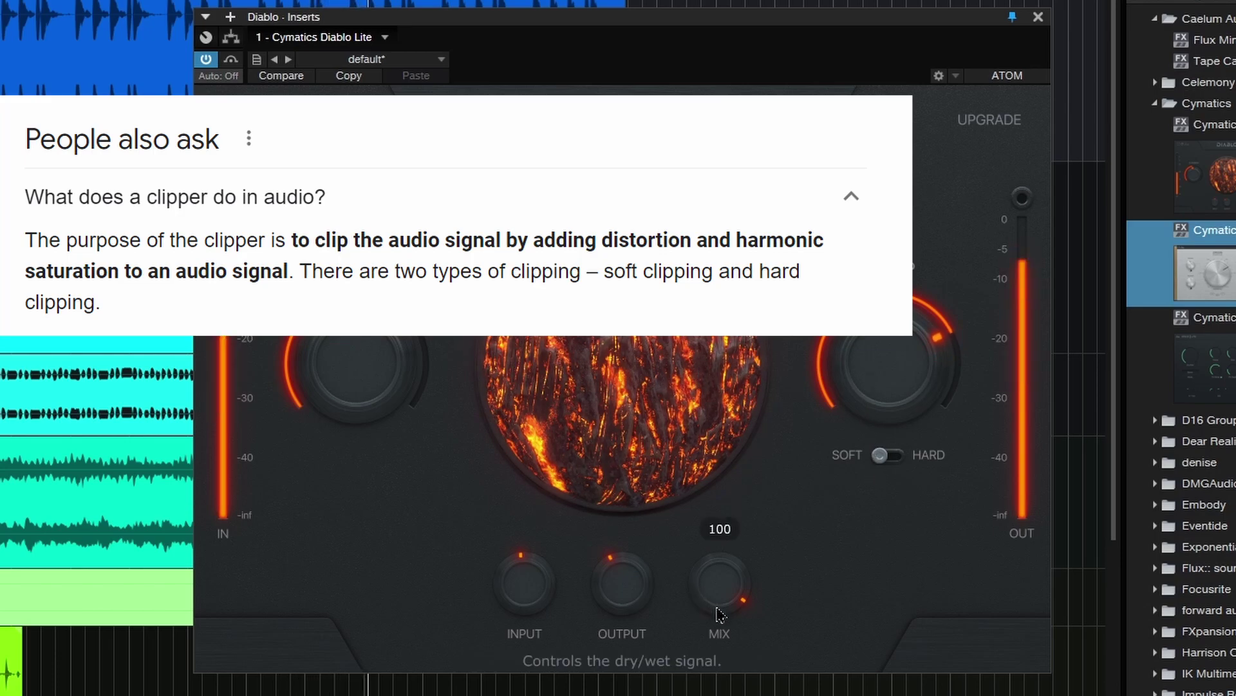
- Reduce the kick's Diablo Lite Mix to about 54 and lower its Clip amount slightly
mouse_move(722, 600)
left_mouse_down()
mouse_move(715, 653)
mouse_move(719, 582)
left_mouse_up()
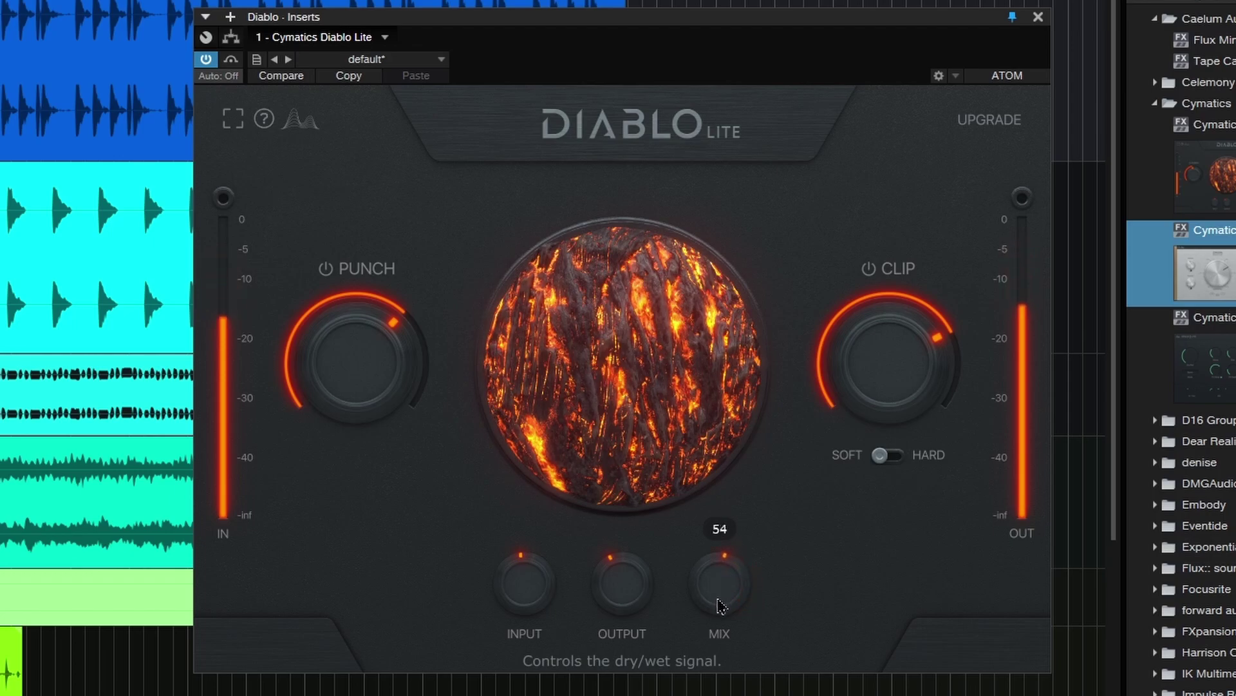
mouse_move(883, 376)
left_click_drag(882, 377, 883, 382)
- Raise the kick's Output slightly, trim its Mix to just under half, and close Diablo Lite
mouse_move(521, 599)
left_click_drag(621, 586, 634, 586)
left_click_drag(719, 583, 723, 501)
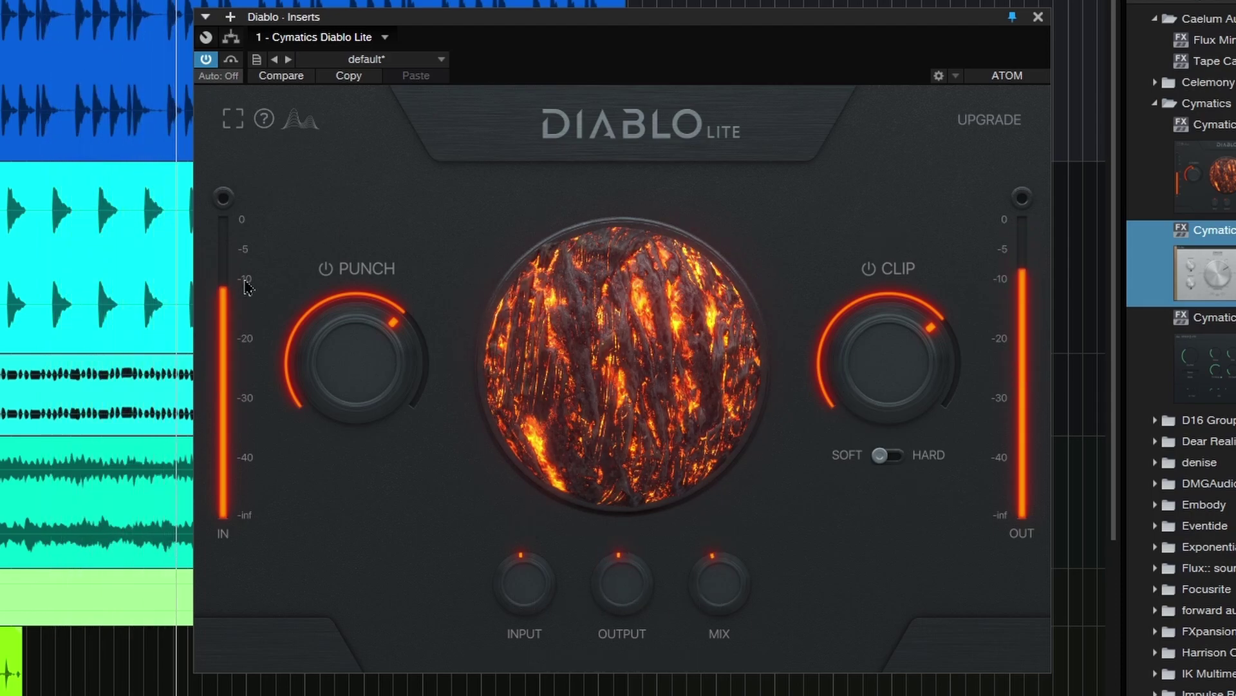
left_click_drag(357, 357, 358, 364)
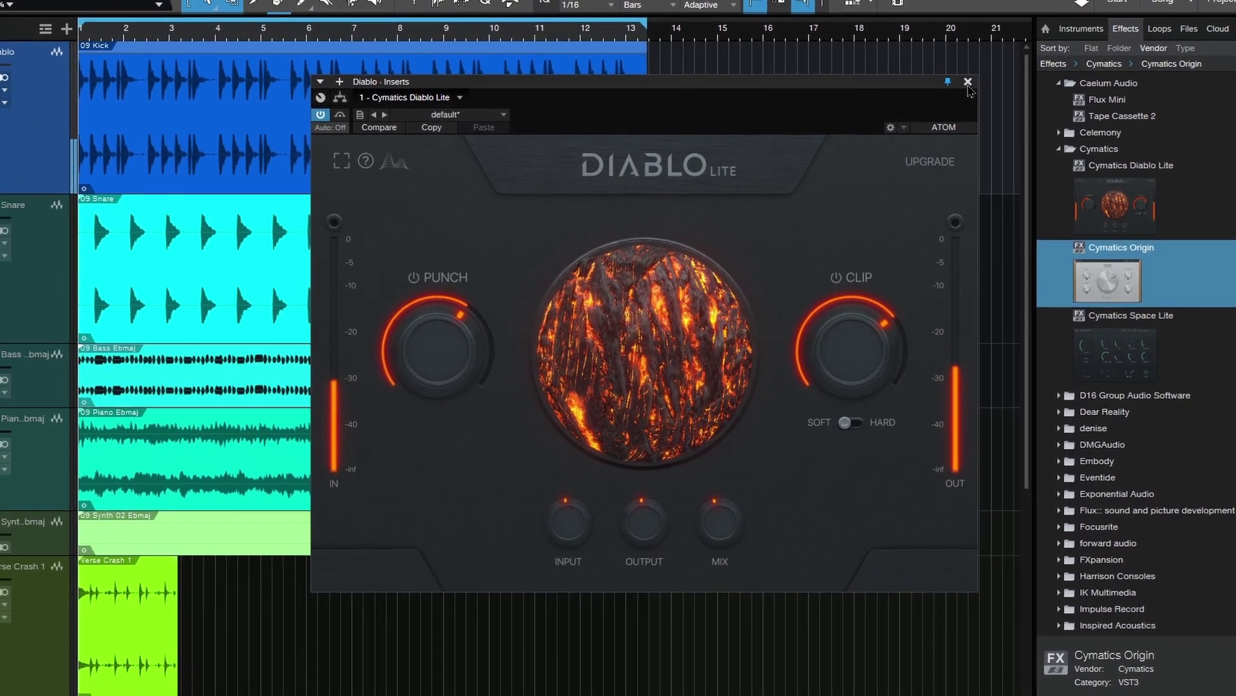
left_click(968, 83)
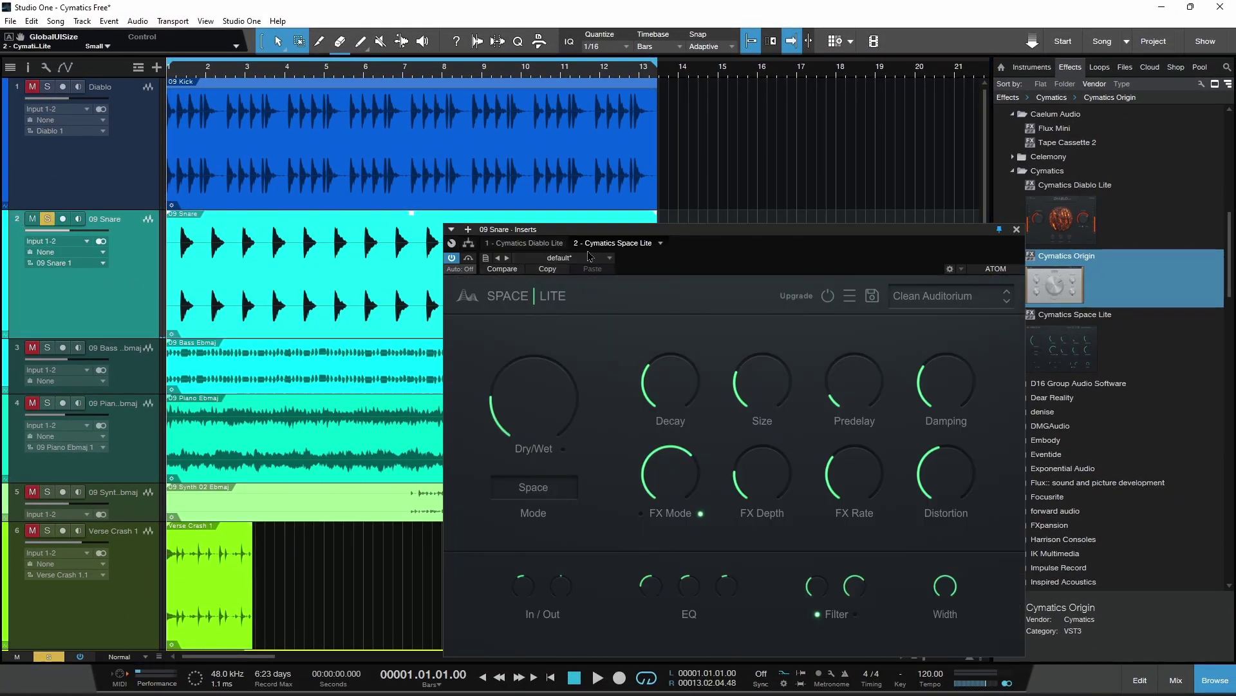
- Show Diablo Lite in the snare's inserts and start playback, with a brief look at Space Lite
left_click(525, 243)
key("space")
left_click_drag(709, 230, 659, 126)
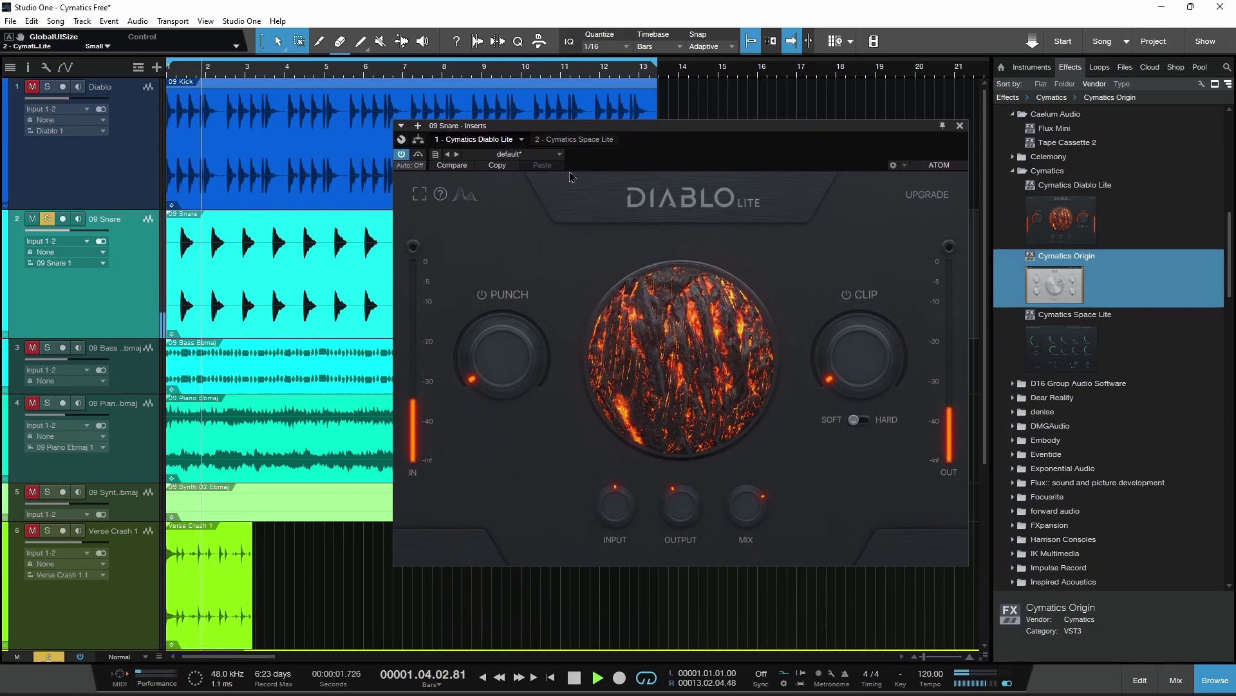
left_click(568, 139)
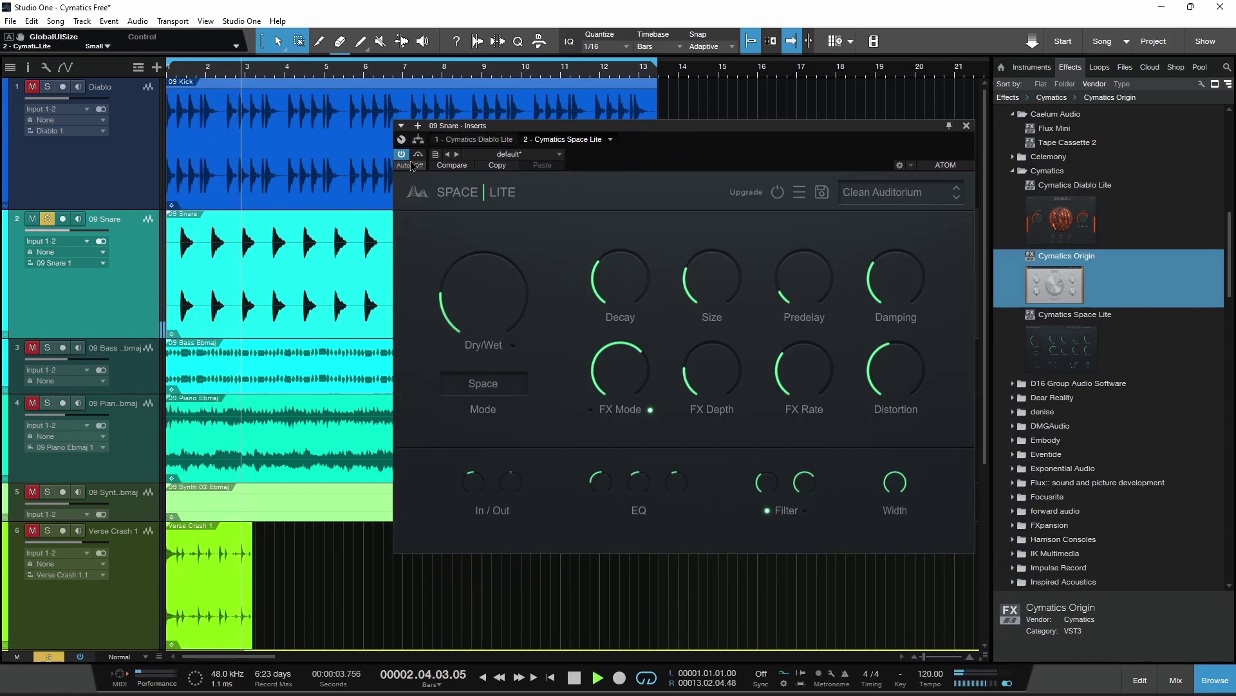
left_click(480, 140)
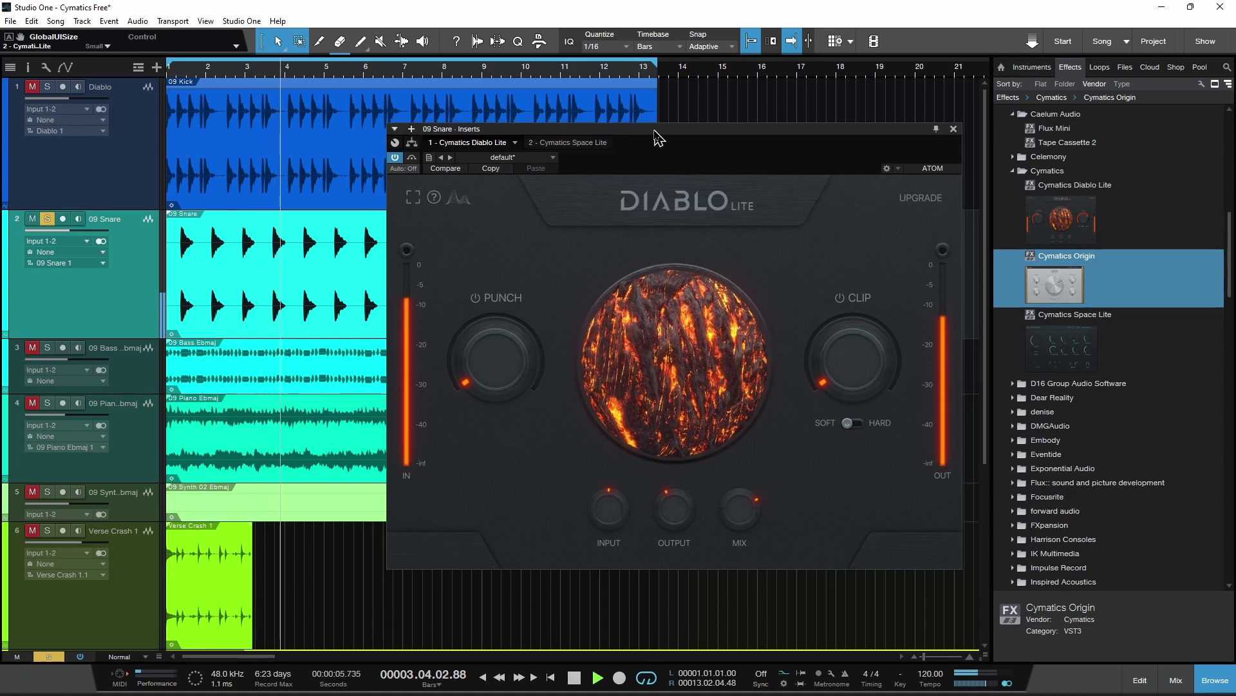
- Raise the snare's Punch to just under half and its Clip to about 49 in Diablo Lite
left_click_drag(495, 366, 493, 355)
left_click_drag(862, 373, 859, 350)
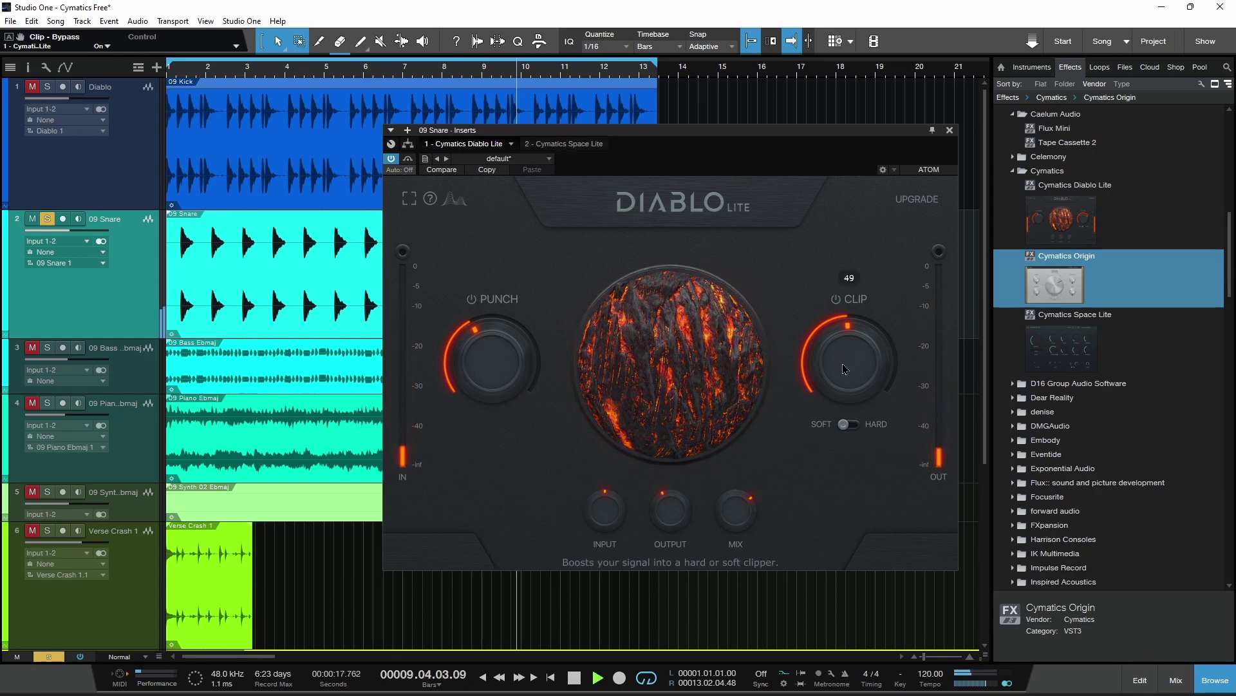
- View the snare's Space Lite reverb, return to Diablo Lite, and set Punch to 50%
left_click(567, 146)
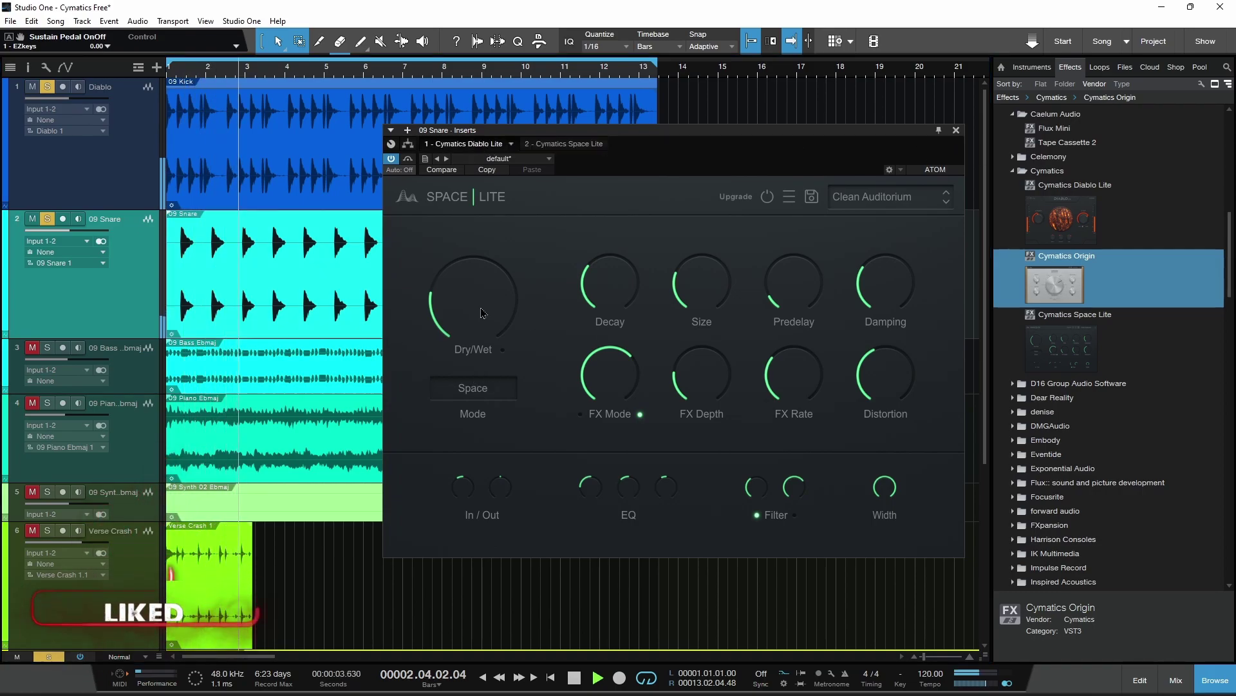
left_click(491, 145)
left_click_drag(481, 313, 477, 338)
key("Return")
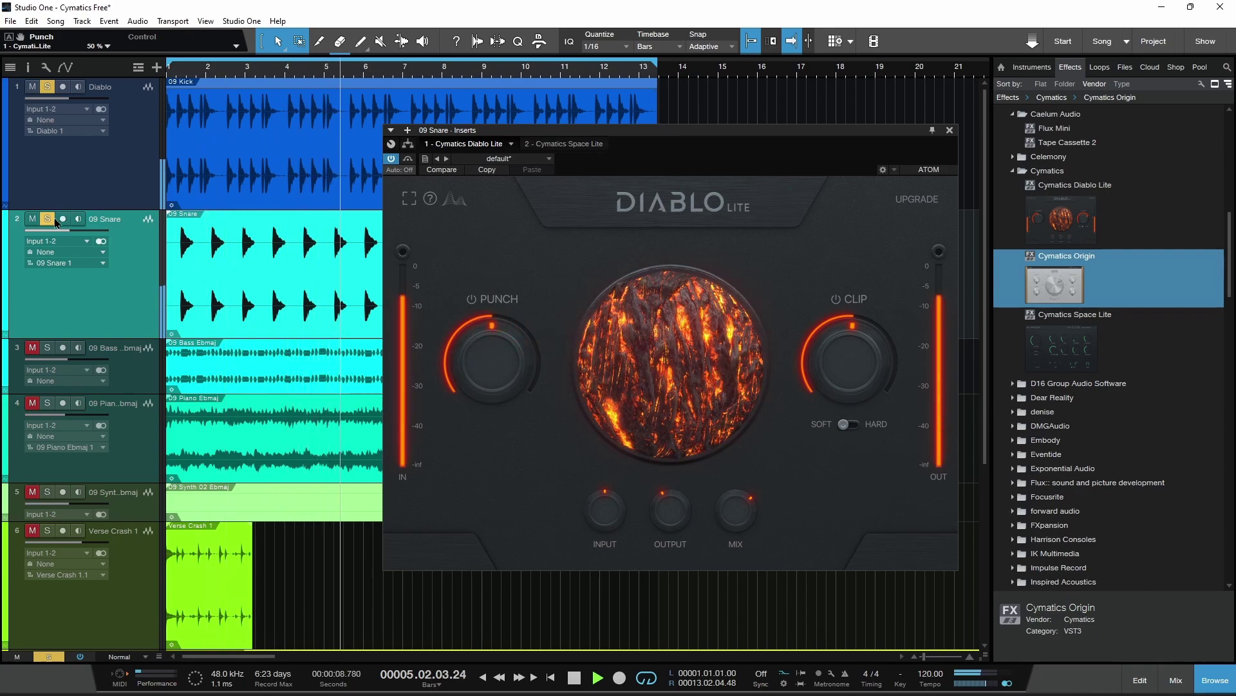
- Open Diablo Lite on the 09 Bass Ebmaj track and activate the plugin
key("space")
left_click(58, 367)
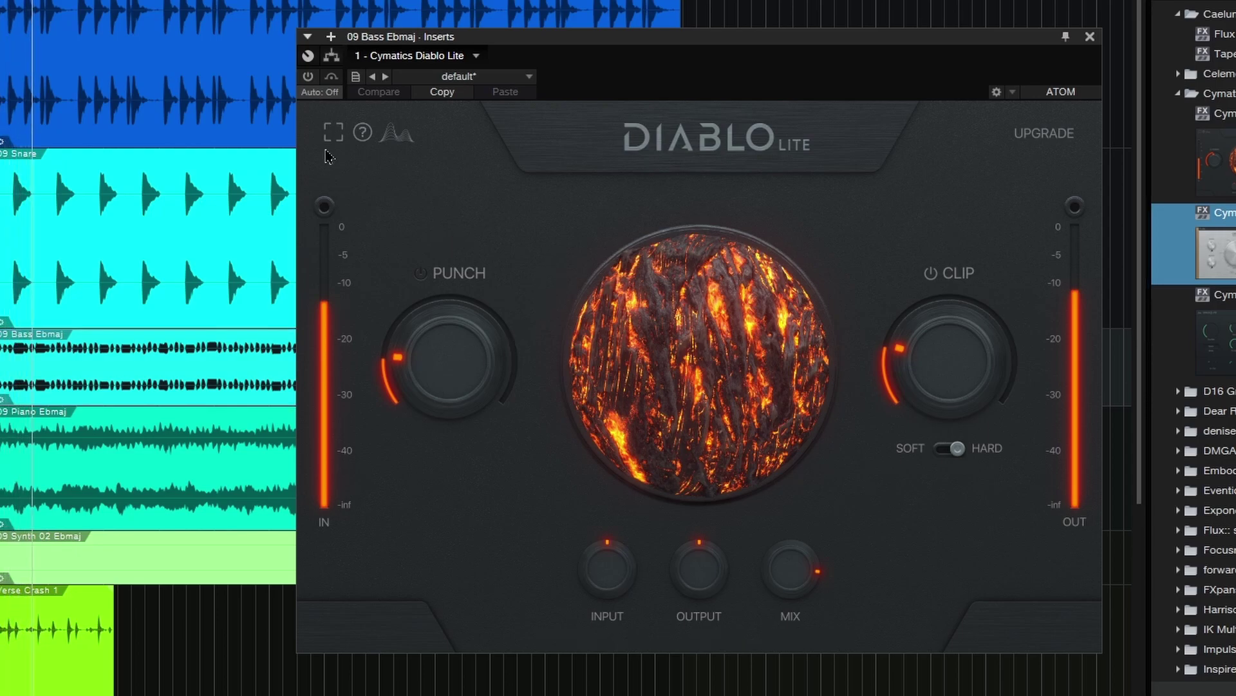
left_click(308, 77)
- Try strong Punch and Clip on the bass, and settle on a moderate Punch and a low Clip
left_click_drag(409, 425, 679, 394)
left_click_drag(917, 380, 921, 309)
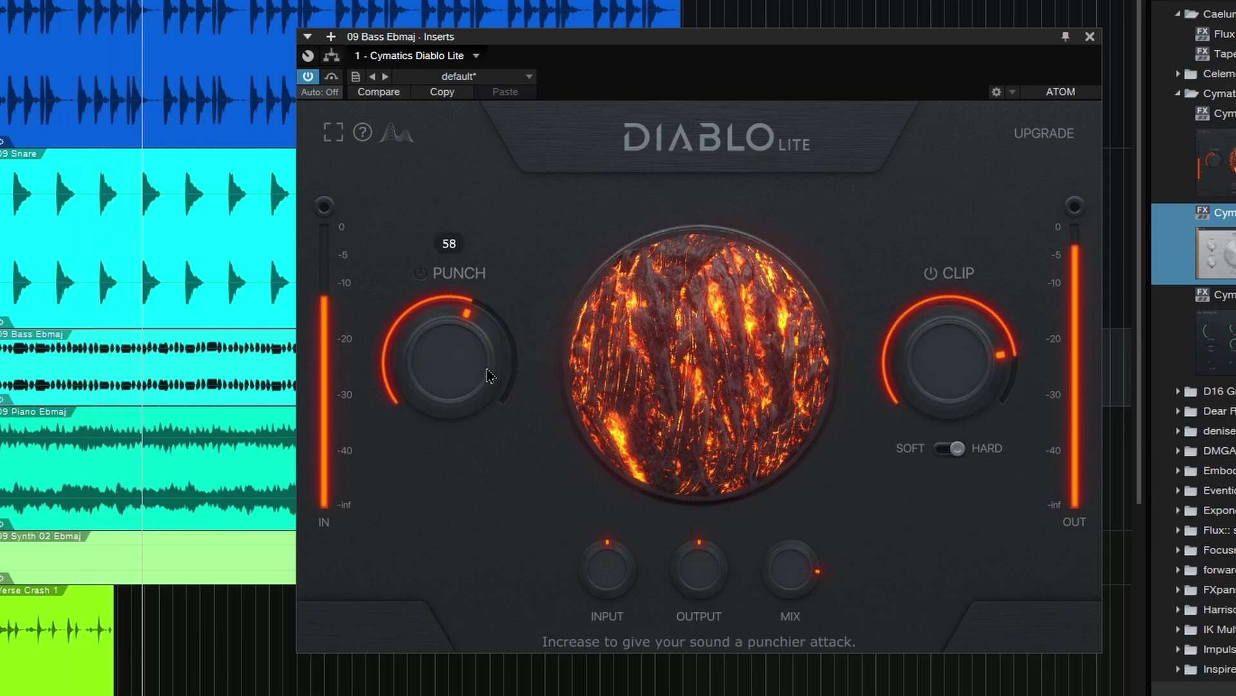
left_click_drag(917, 373, 927, 422)
left_click_drag(469, 387, 471, 412)
left_click_drag(919, 312, 921, 341)
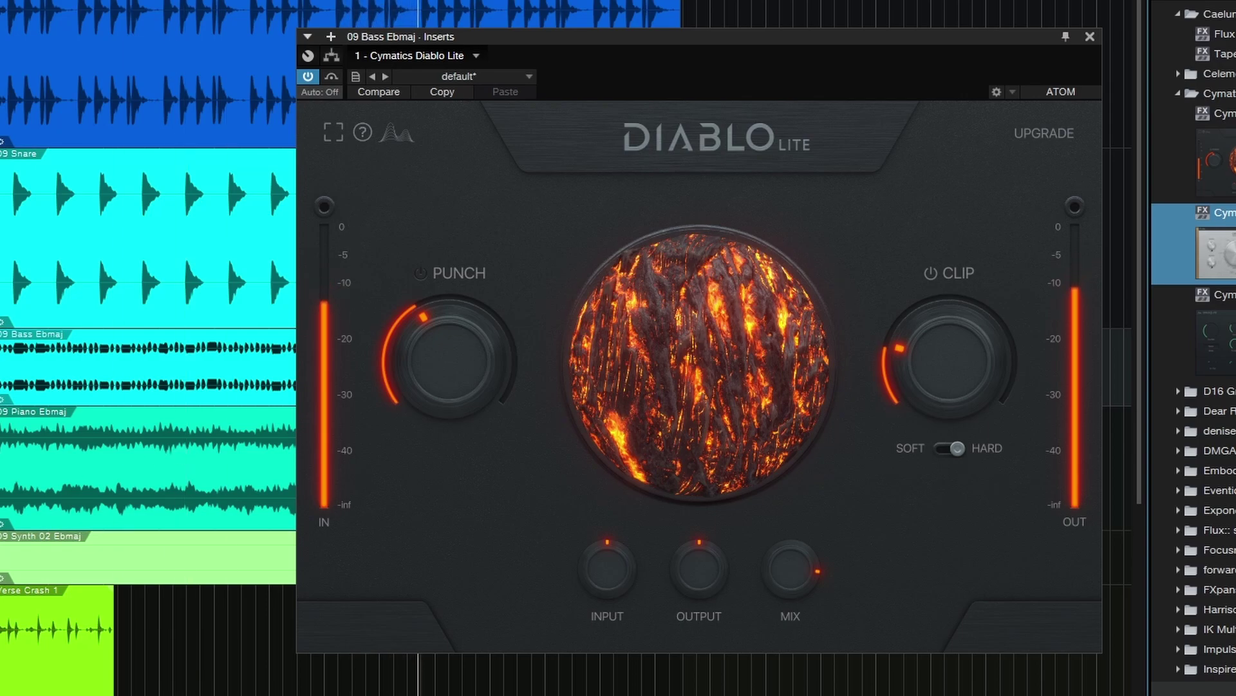
- Open Origin on the 09 Piano Ebmaj track and compare the piano's sound with the plugin bypassed and active
key("Down")
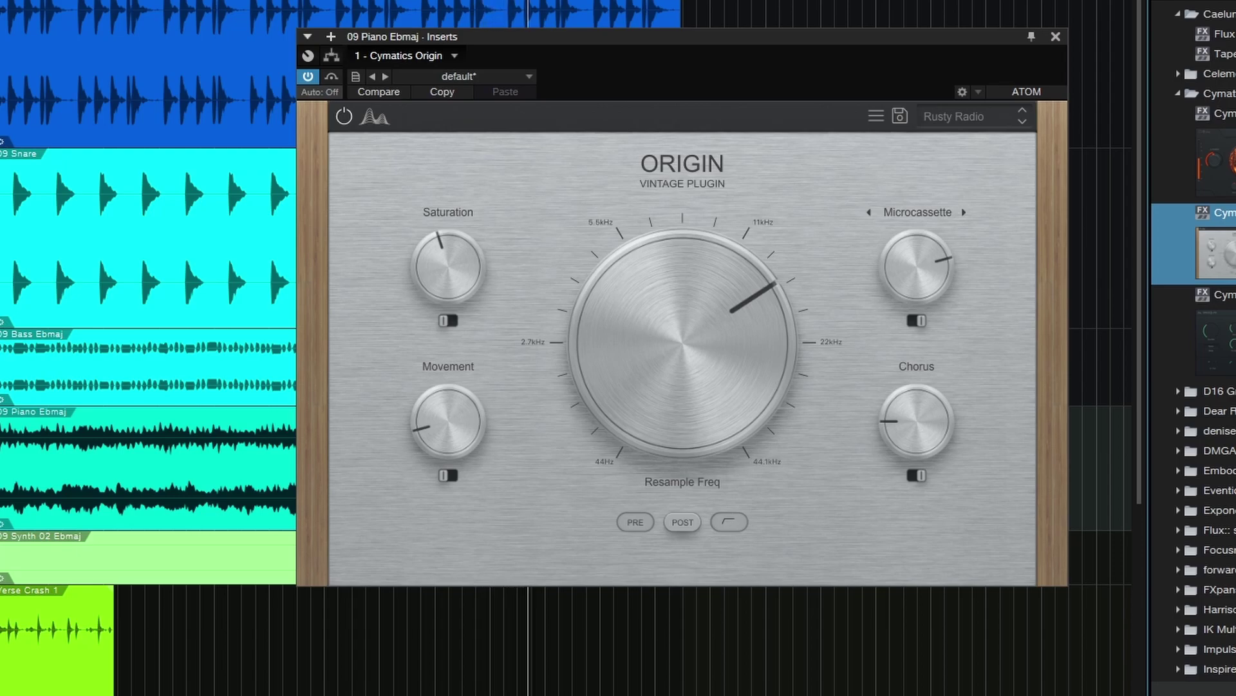
mouse_move(706, 354)
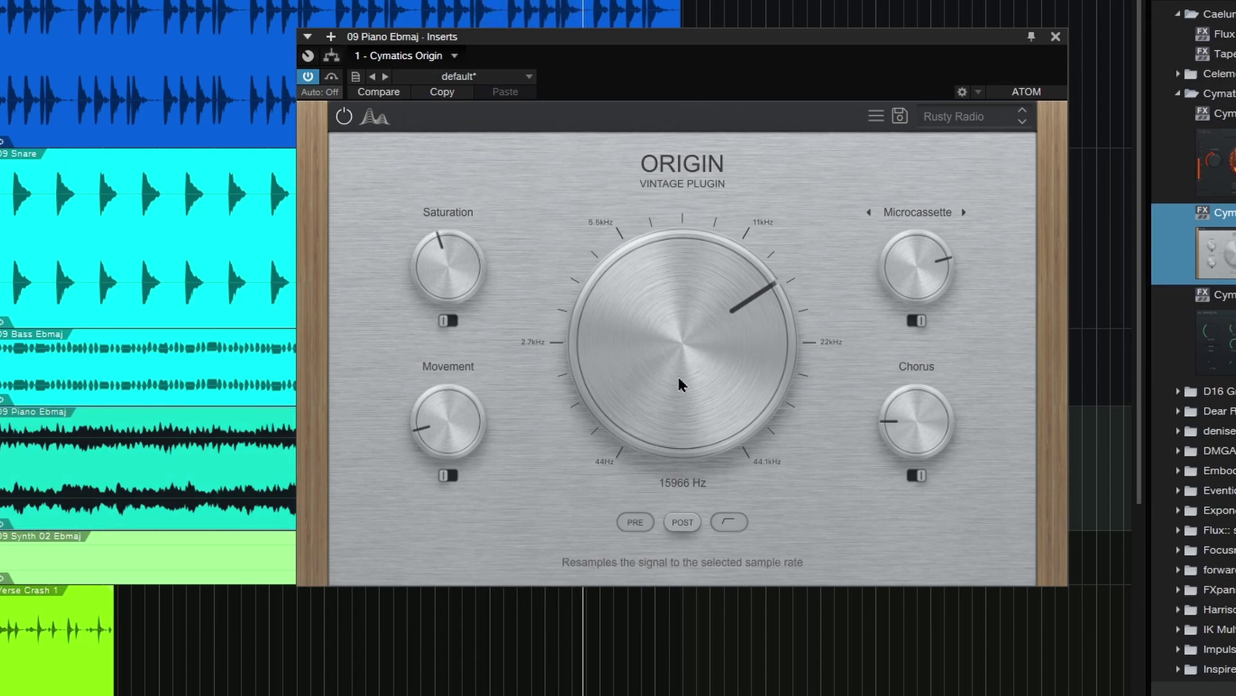
mouse_move(591, 275)
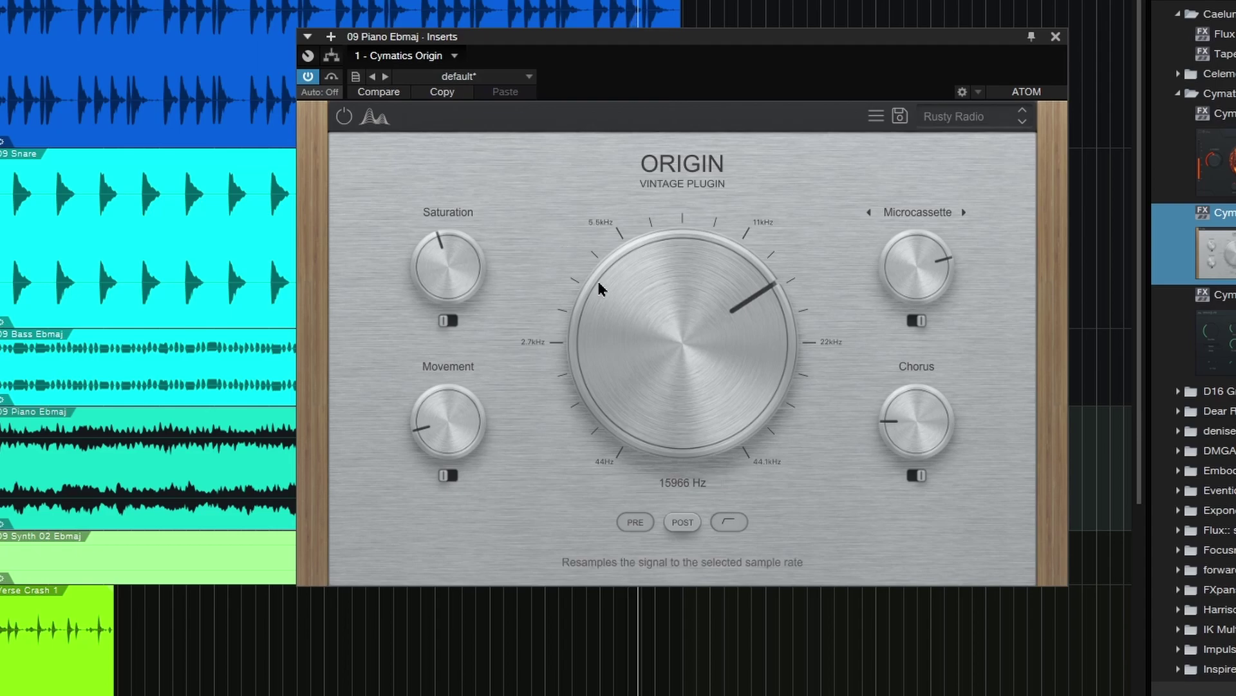
mouse_move(423, 215)
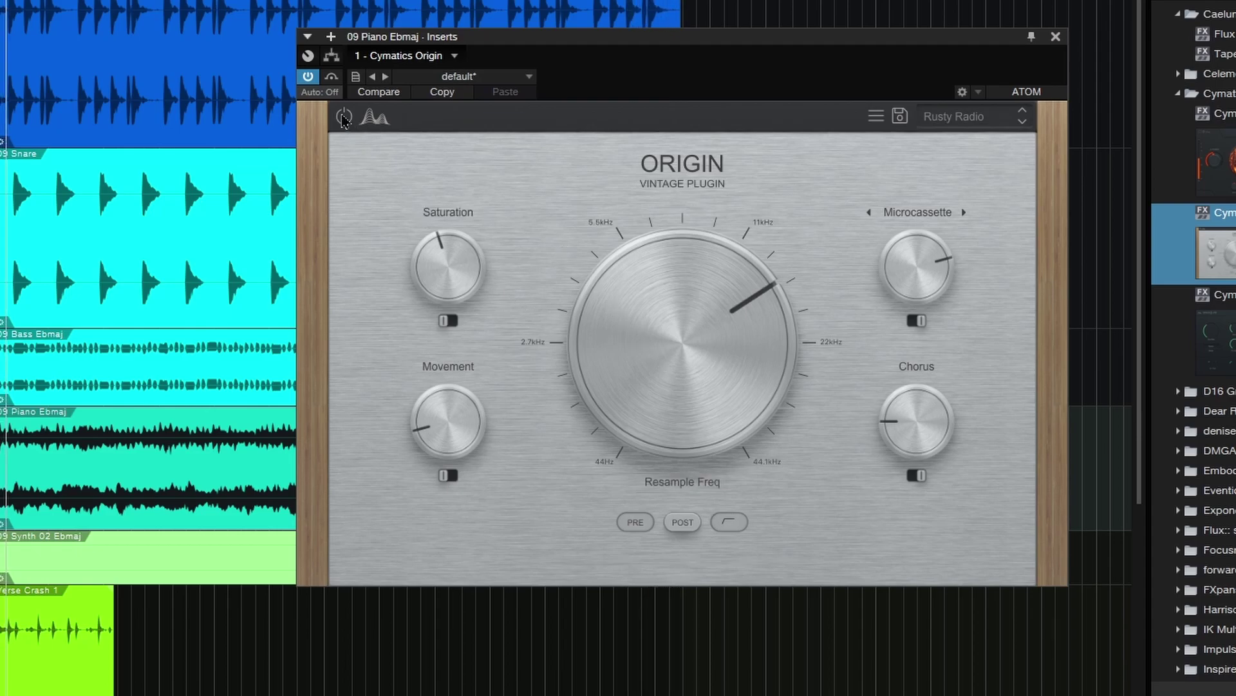
mouse_move(900, 281)
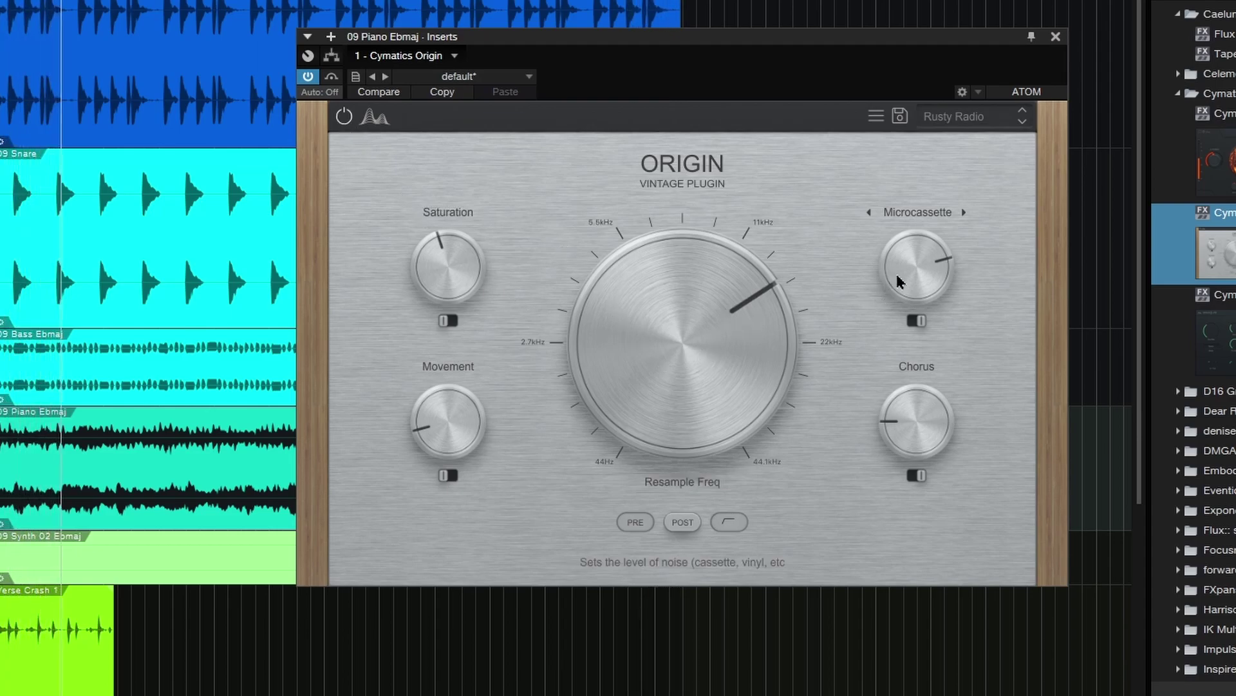
- Change Origin's noise type to Cassette 1, try a low noise level, and bring the level back up high
left_click(914, 214)
left_click(915, 243)
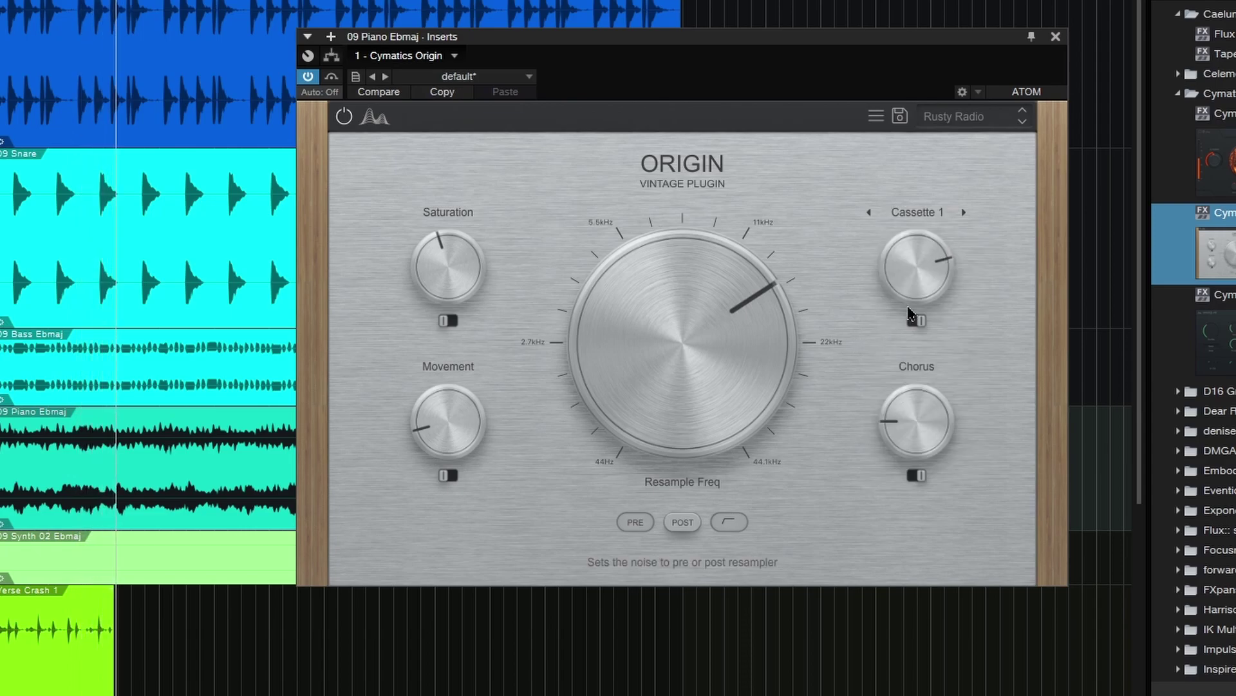
left_click_drag(913, 261, 922, 362)
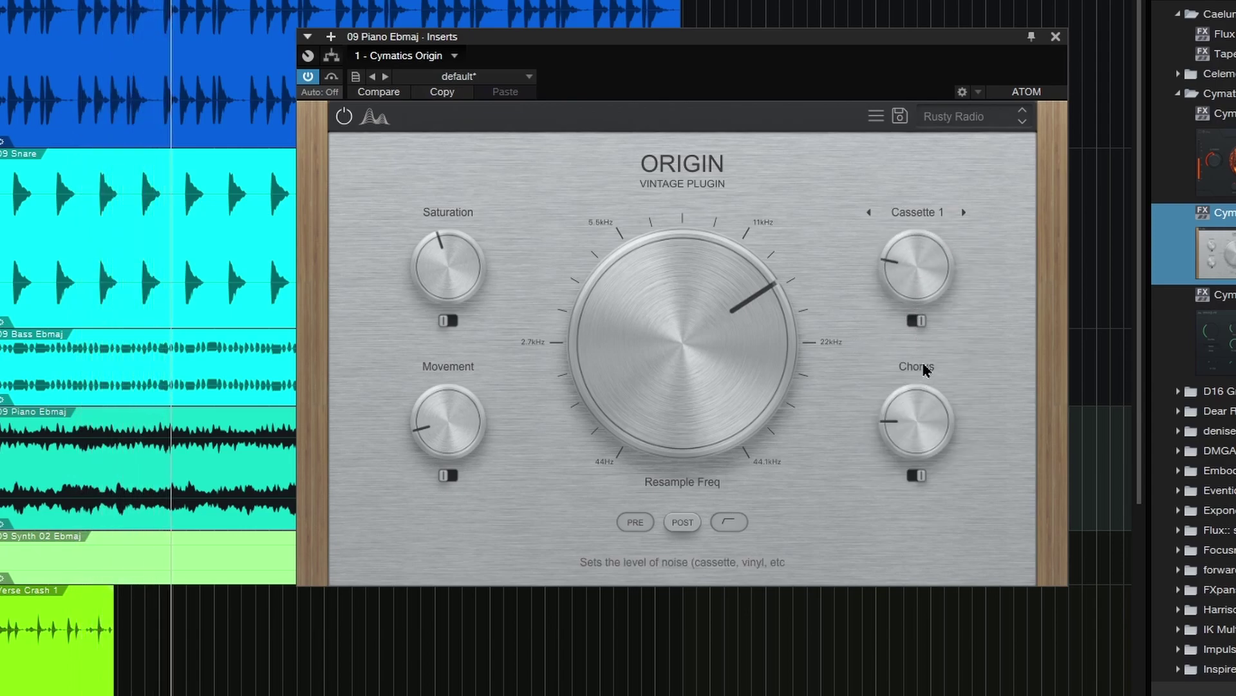
left_click_drag(915, 277, 925, 294)
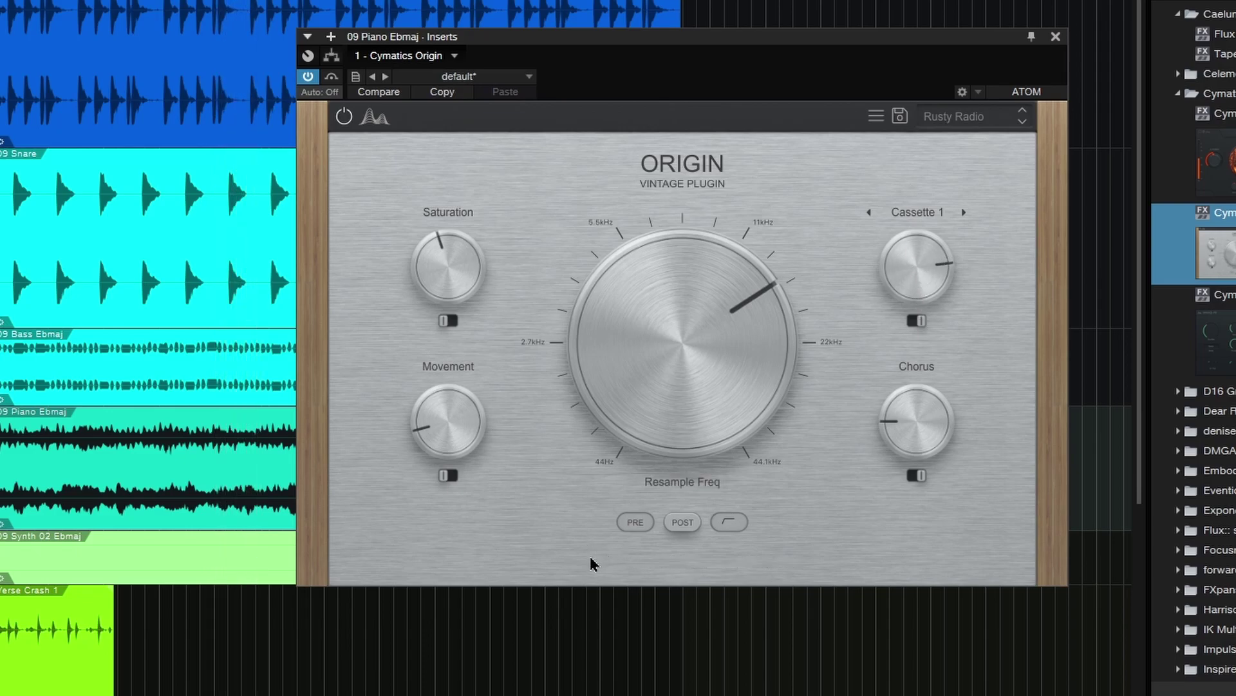
- Lower the piano's Saturation and bring Resample Freq down to just above 2.7 kHz with the high-pass filter enabled
left_click_drag(447, 287, 361, 304)
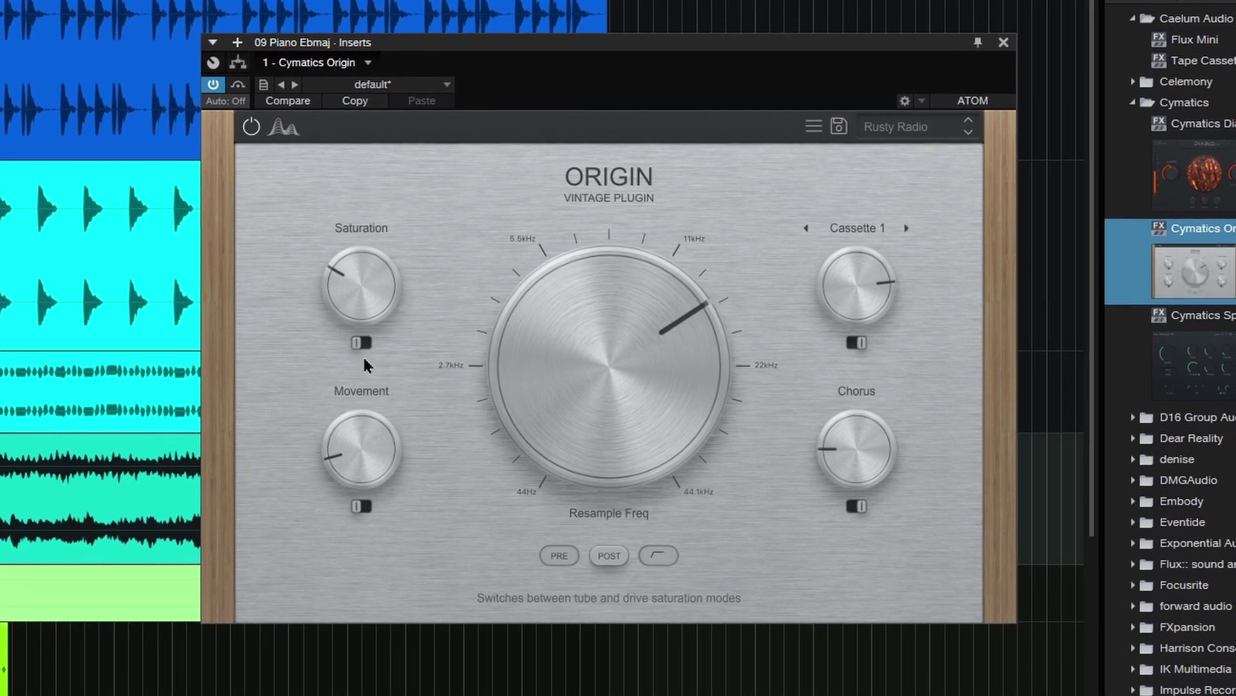
left_click_drag(602, 251, 593, 406)
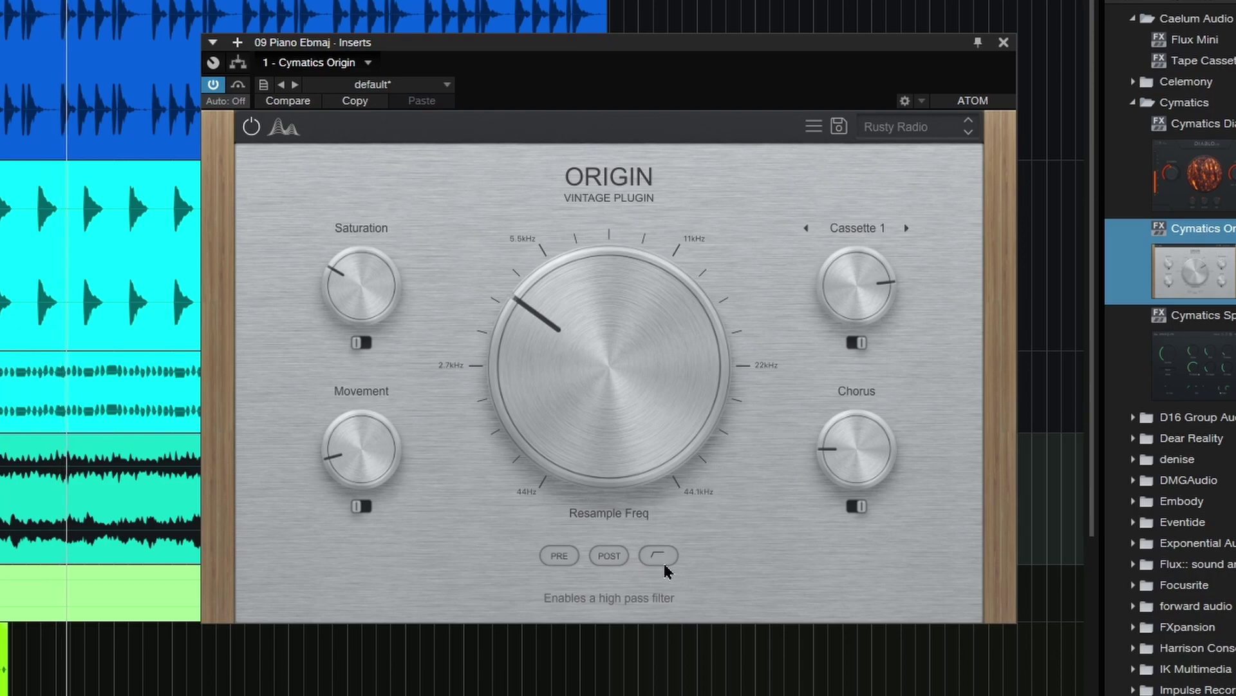
mouse_move(573, 438)
left_click_drag(573, 437, 609, 382)
left_click_drag(615, 311, 610, 364)
- Raise the piano's Chorus and switch its speed mode, increase Movement to about 72%, and reduce the cassette noise level
mouse_move(869, 469)
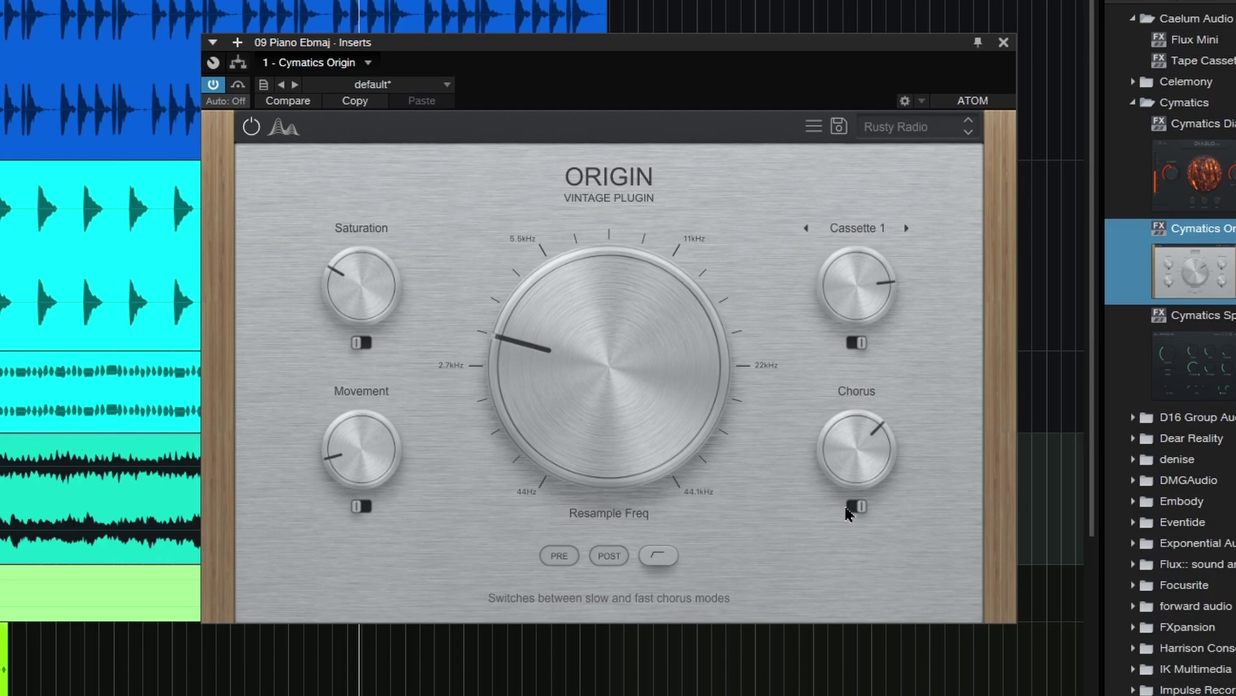
mouse_move(367, 459)
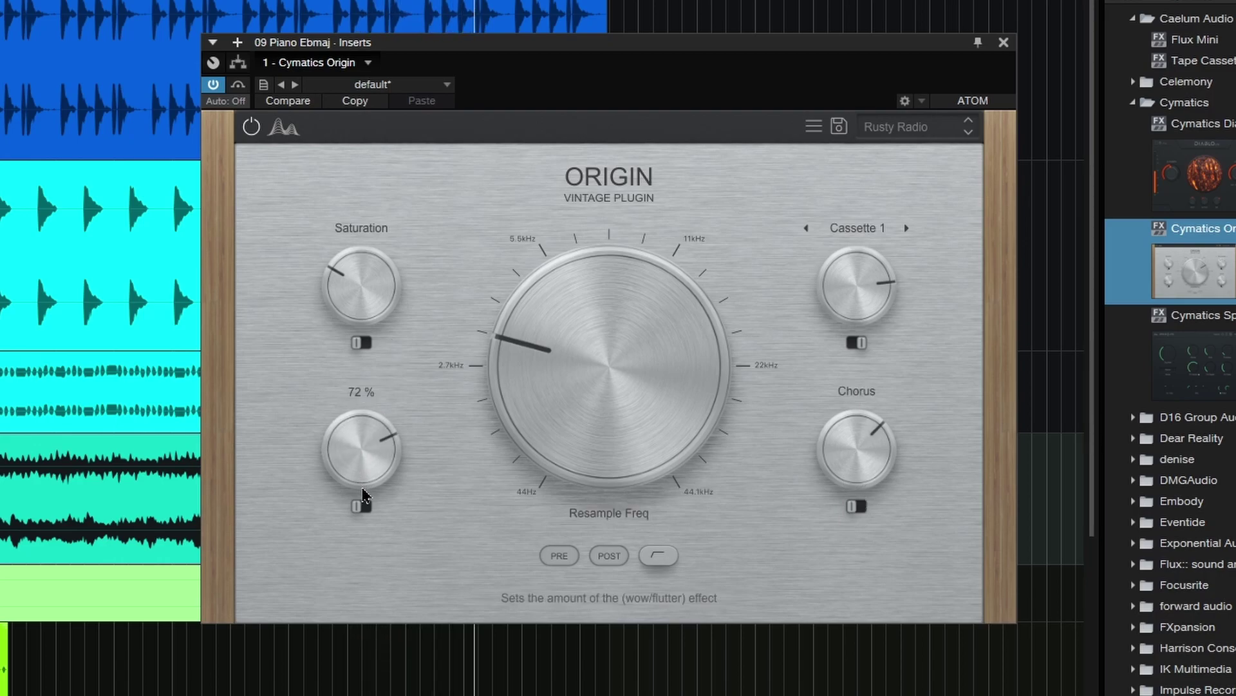
left_click_drag(499, 469, 824, 293)
- Raise the piano's Saturation above half and bring Resample Freq up to between 11 and 22 kHz
mouse_move(364, 306)
left_click_drag(503, 324, 599, 373)
left_click_drag(616, 484, 632, 320)
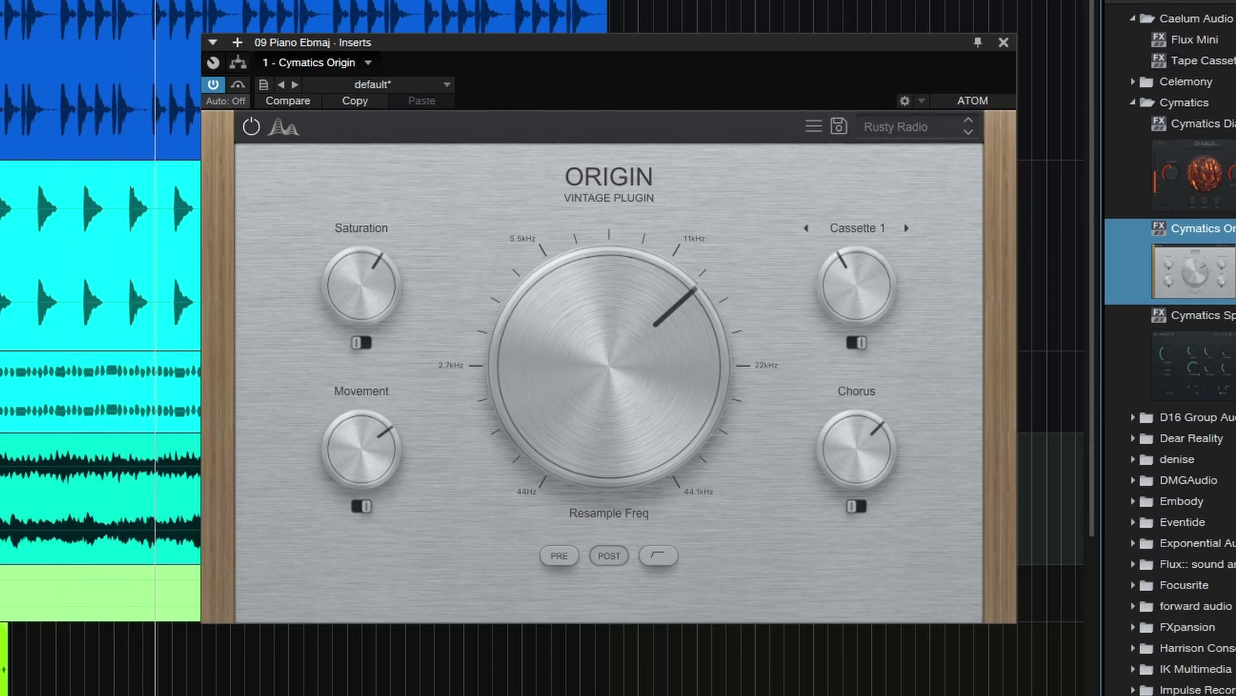
- Open Diablo Lite on the Verse Crash 1 track and play the soloed loop
left_click_drag(552, 483, 551, 391)
scroll(552, 309, "down", 2)
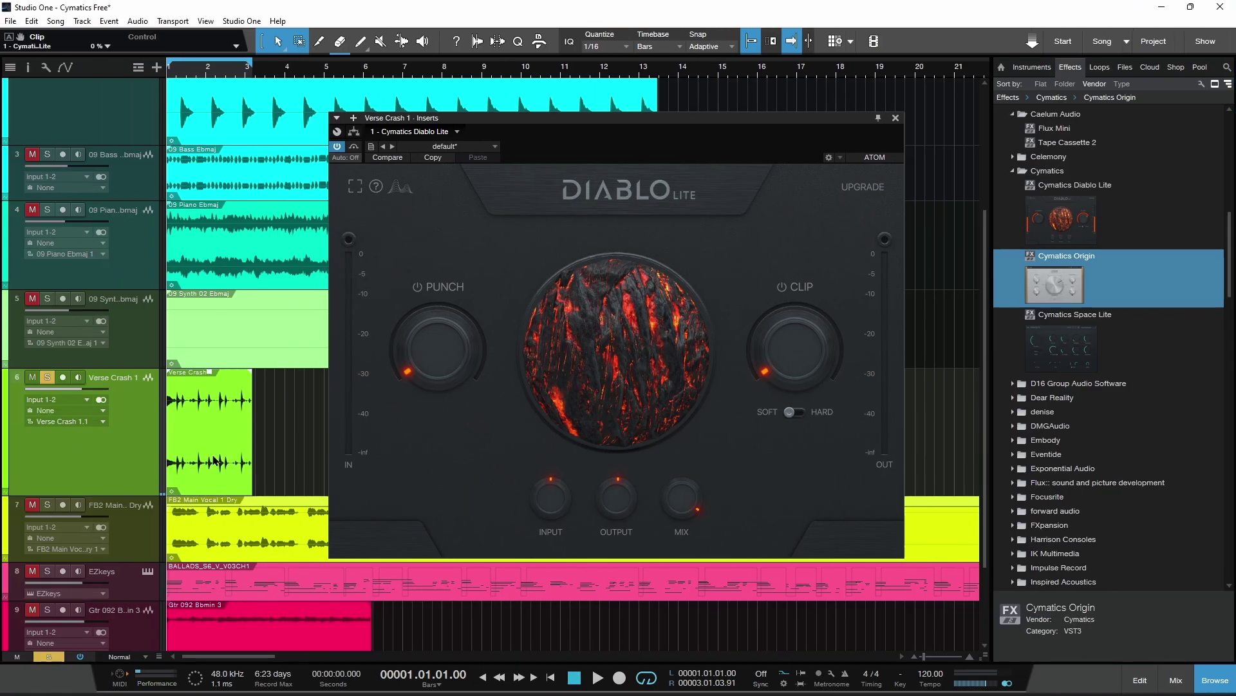
key("space")
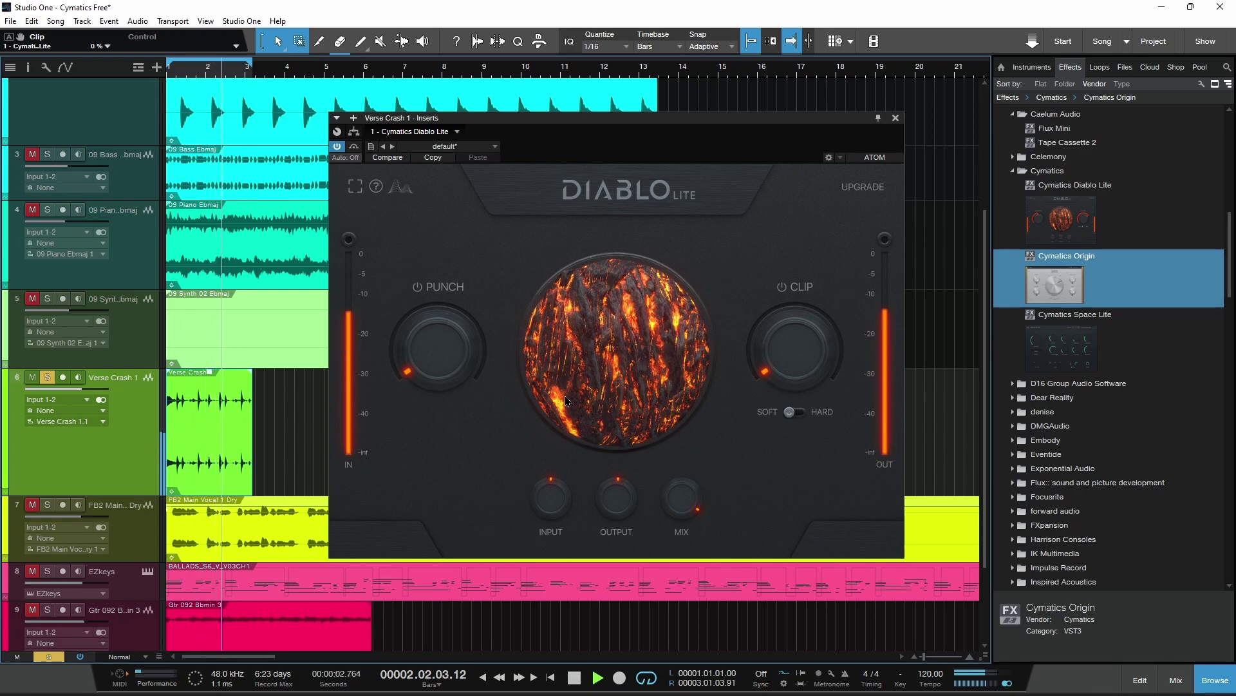
- Set the crash loop's Punch to 56% and Clip to 51%, trim the Output slightly, and lower Mix to 60%
left_click_drag(451, 354, 430, 331)
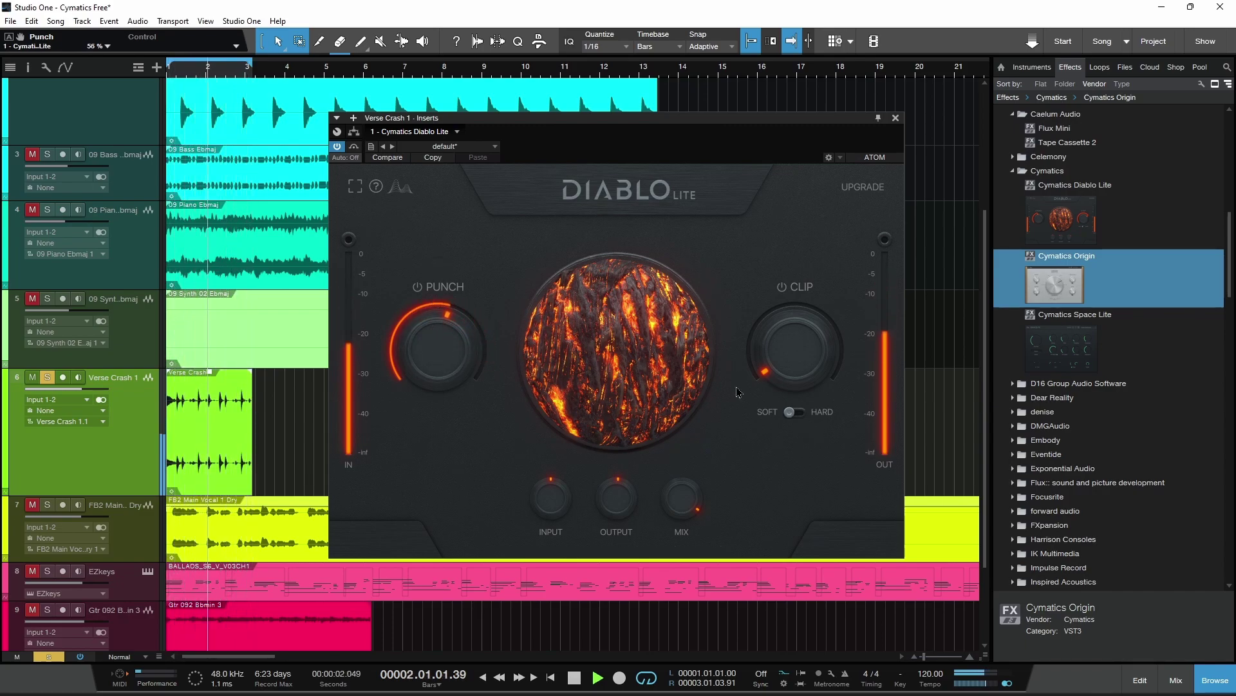
left_click_drag(805, 370, 800, 322)
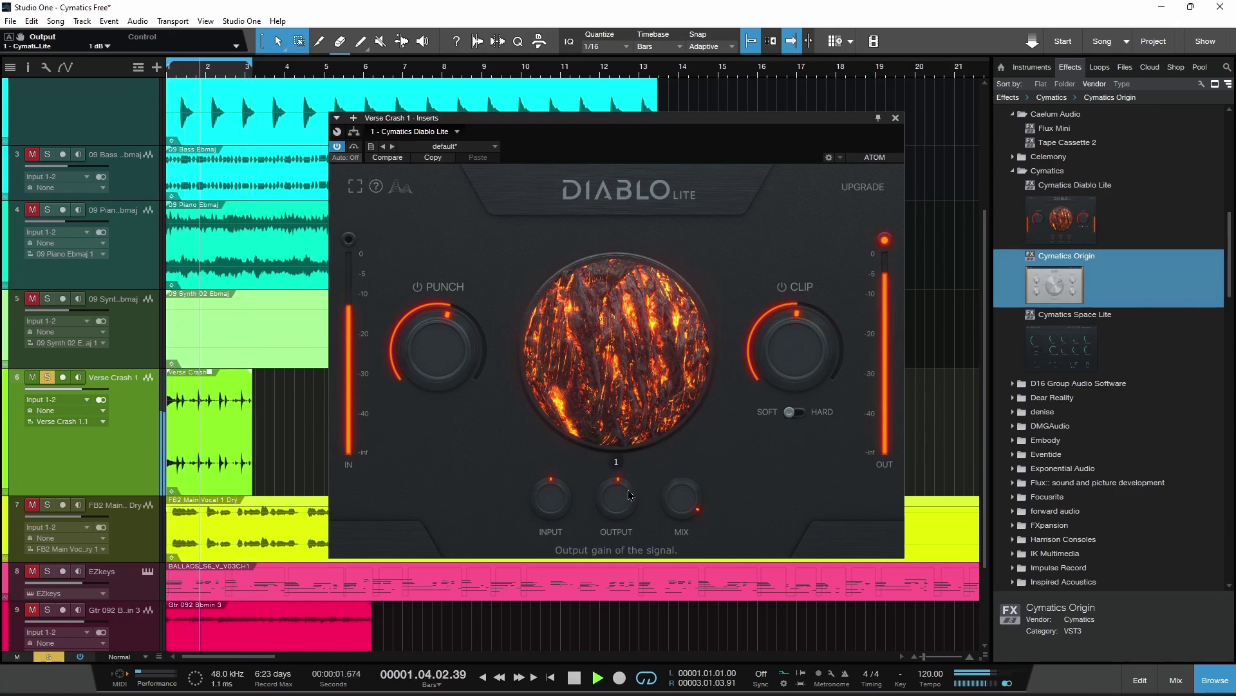
left_click_drag(619, 497, 684, 501)
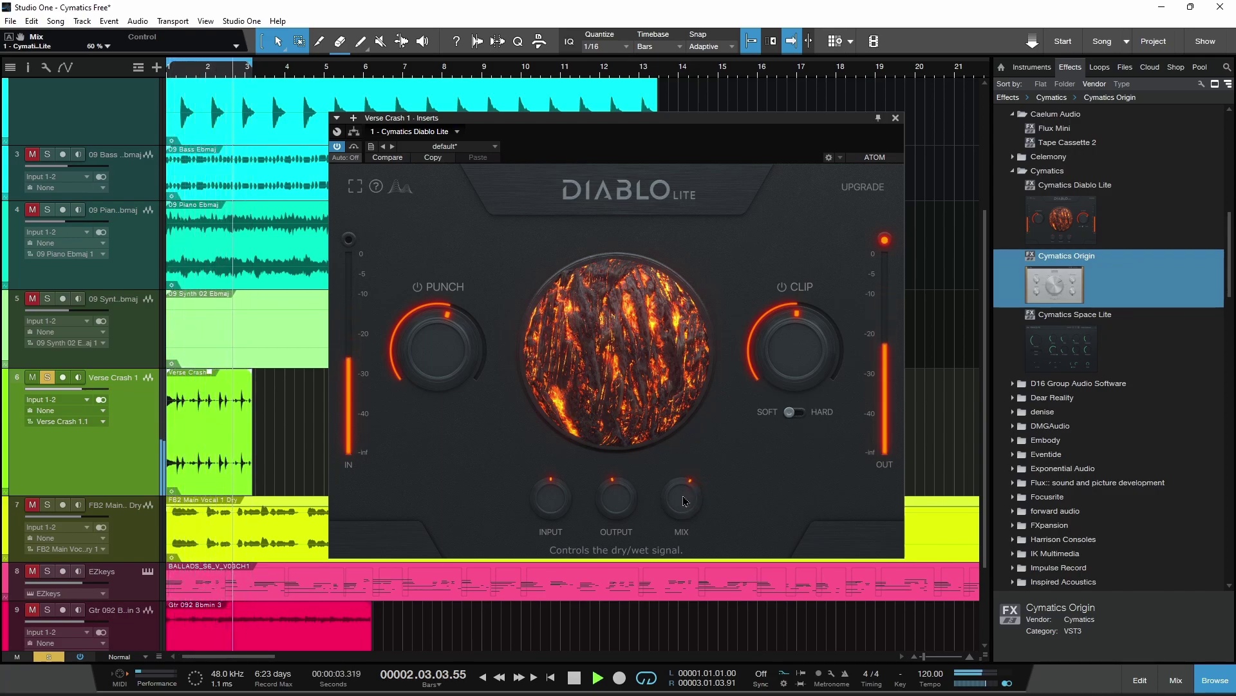
key("space")
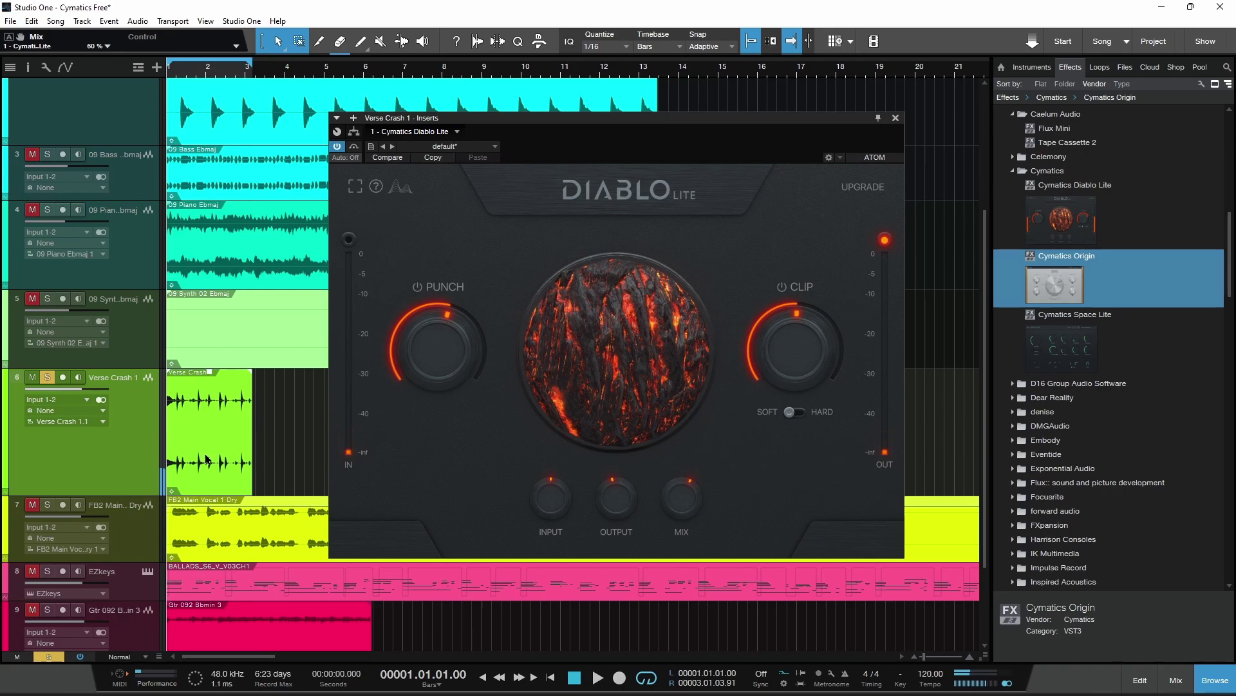
- Lower Mix to 56%, compare hard and soft clipping during playback, raise Clip to about 58%, and reset the output clip indicator
mouse_move(689, 507)
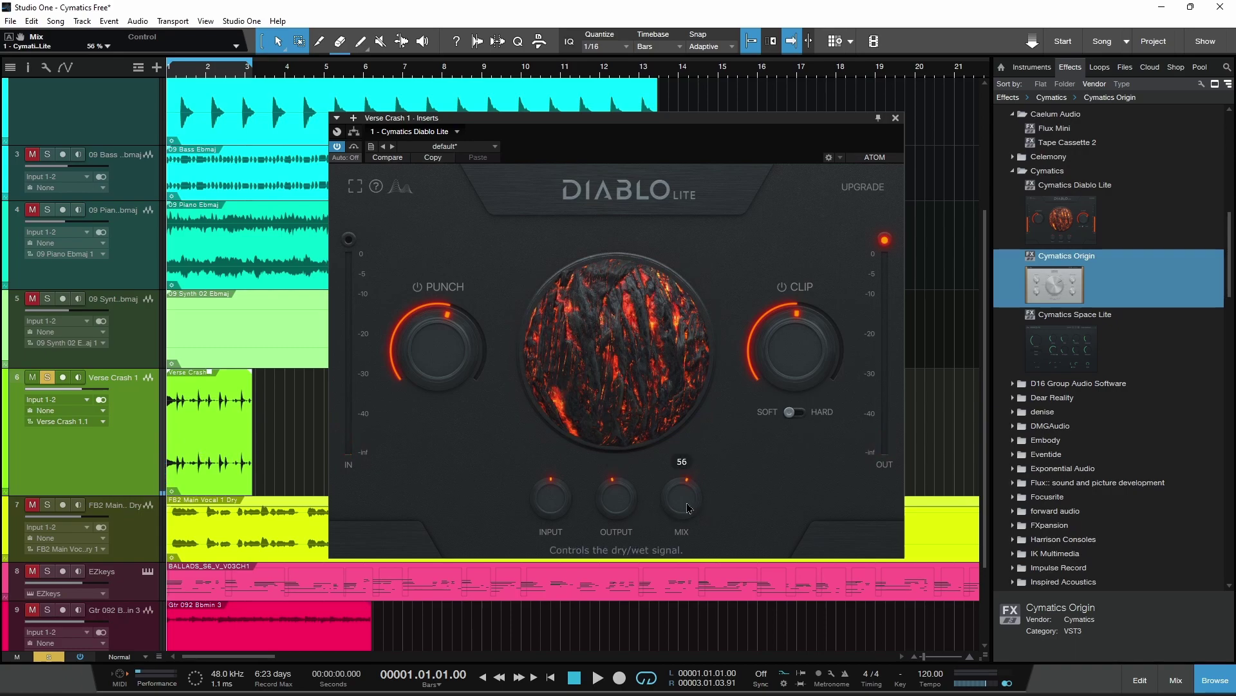
key("space")
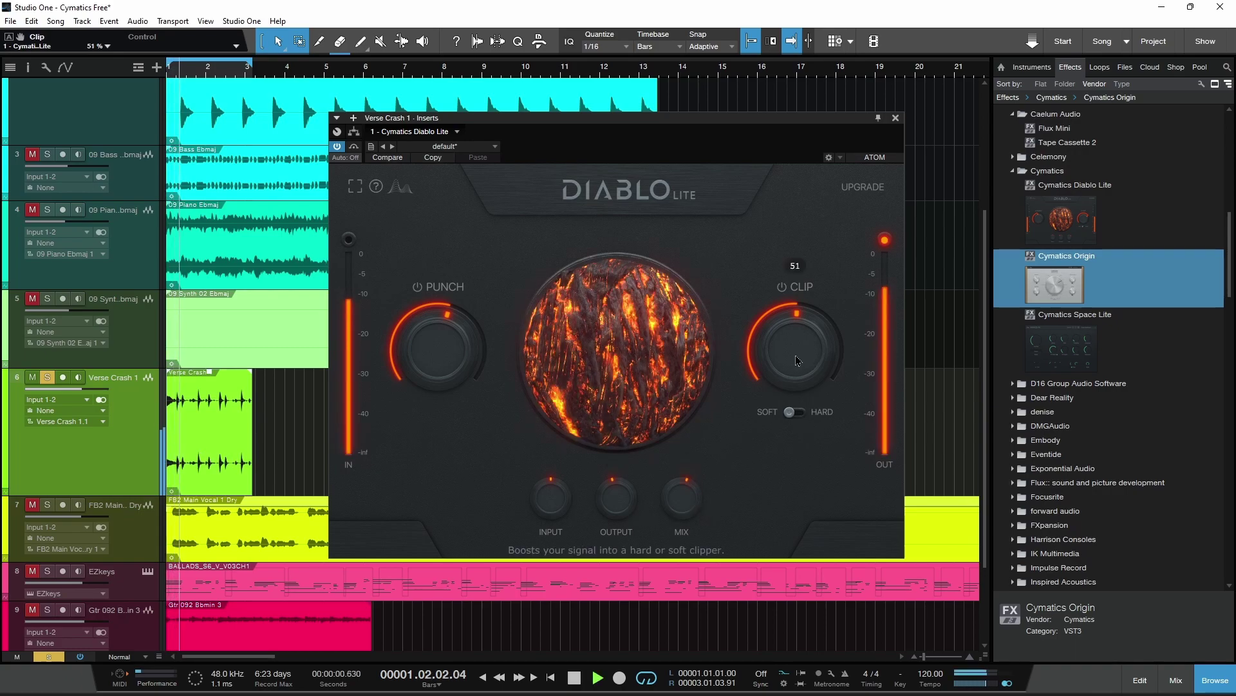
left_click(796, 411)
left_click_drag(779, 389, 794, 347)
left_click(795, 412)
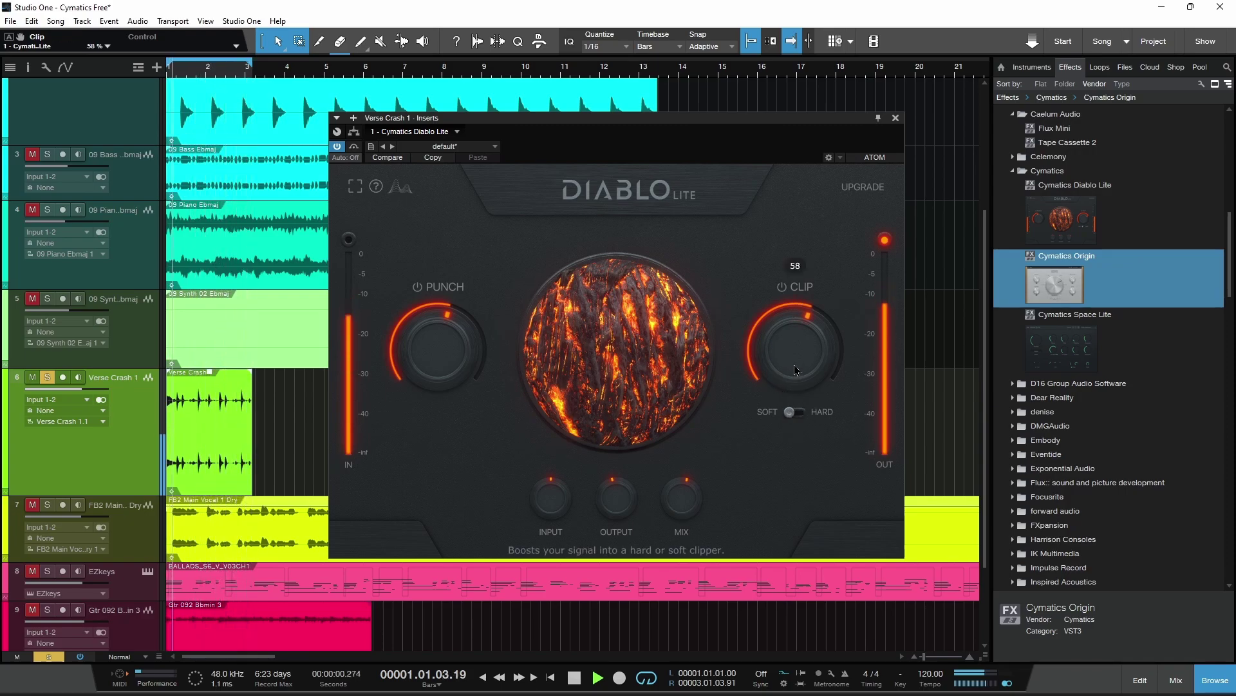
left_click(883, 243)
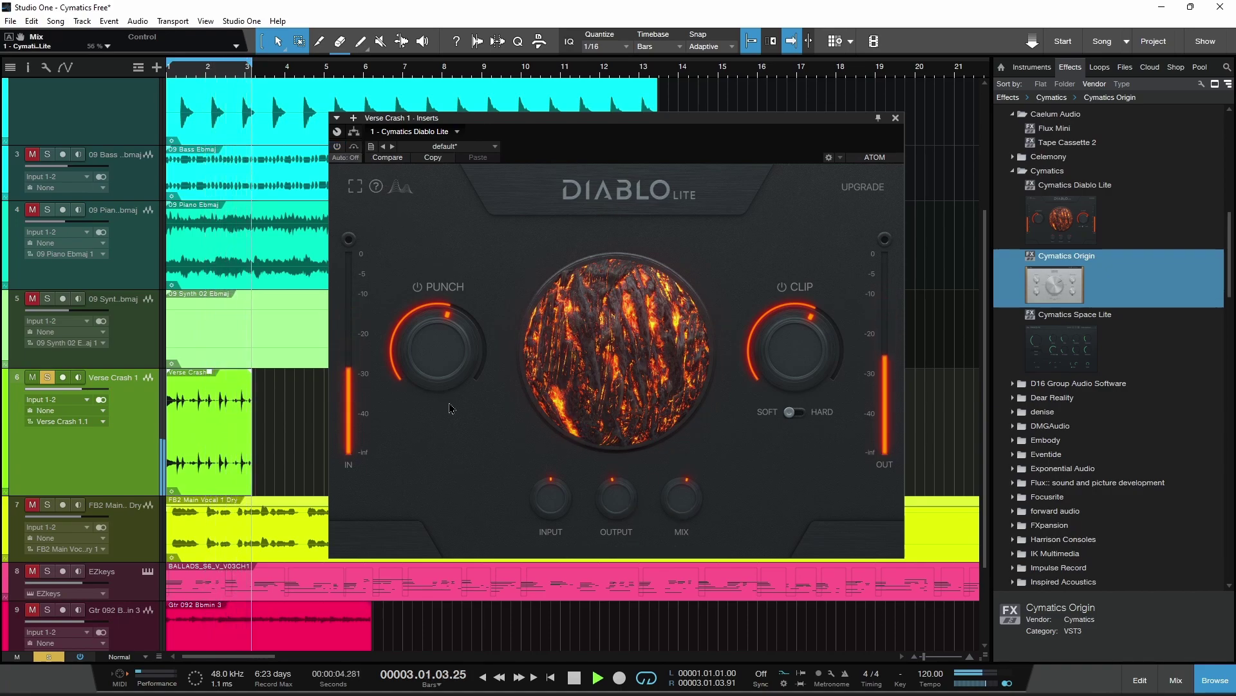
- Reactivate Diablo Lite after the bypass comparison, raise Mix to 78%, and close the plugin with playback stopped
left_click(337, 147)
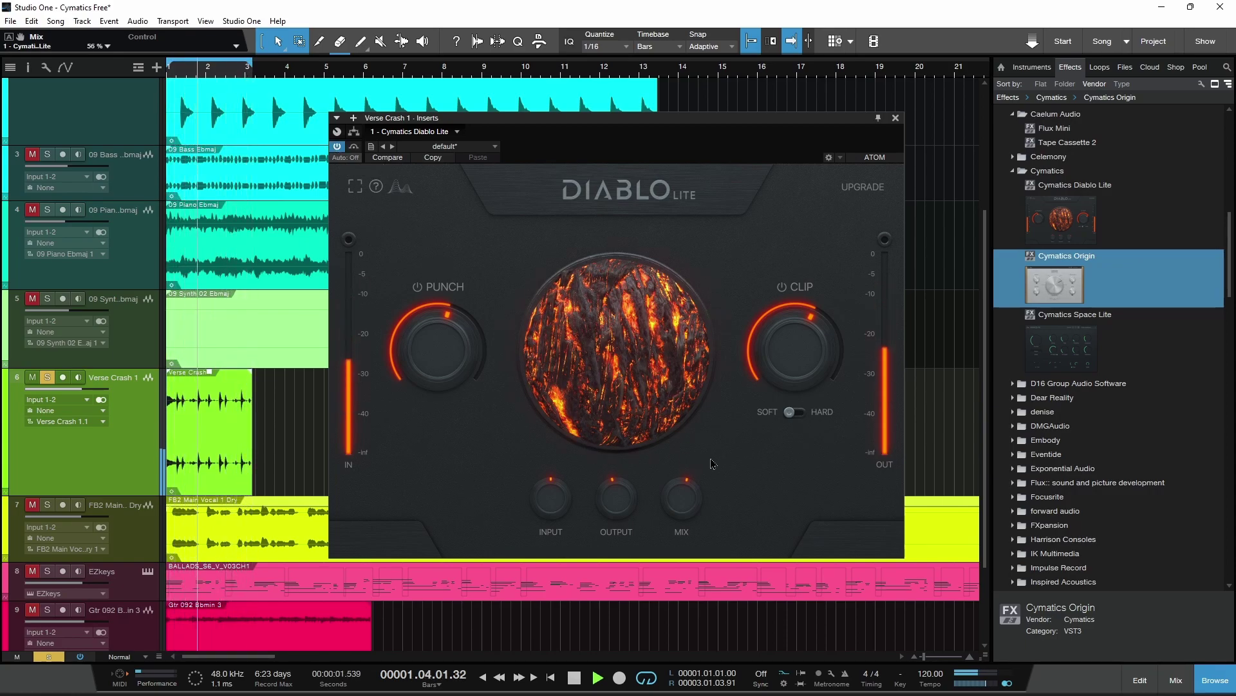
left_click_drag(682, 509, 689, 501)
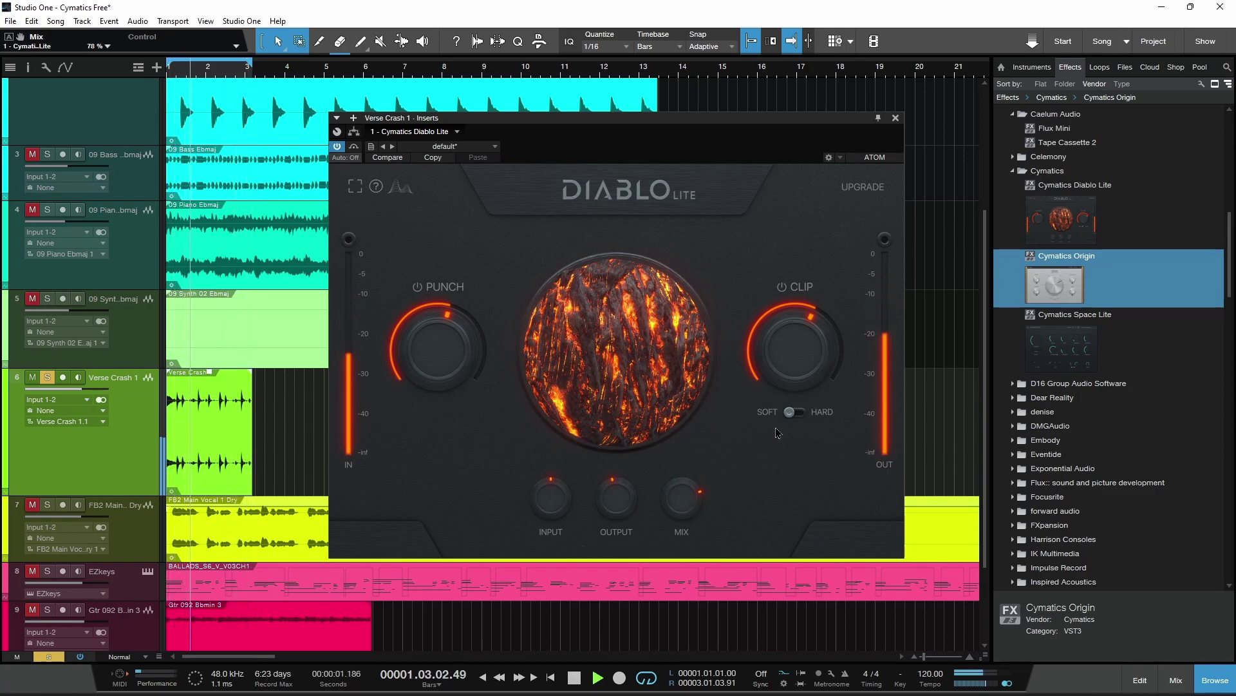
left_click(896, 118)
key("space")
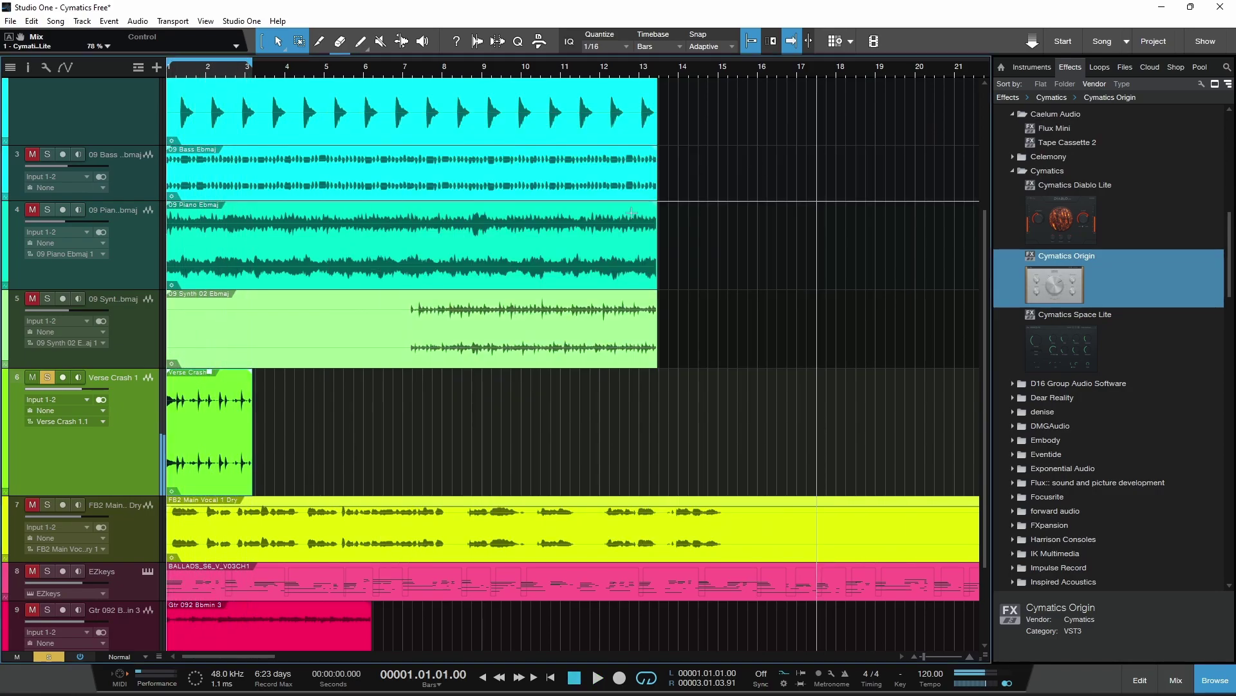
- Solo the FB2 Main Vocal 1 Dry track, listen to it with Space Lite bypassed, and activate the plugin
left_click(36, 504)
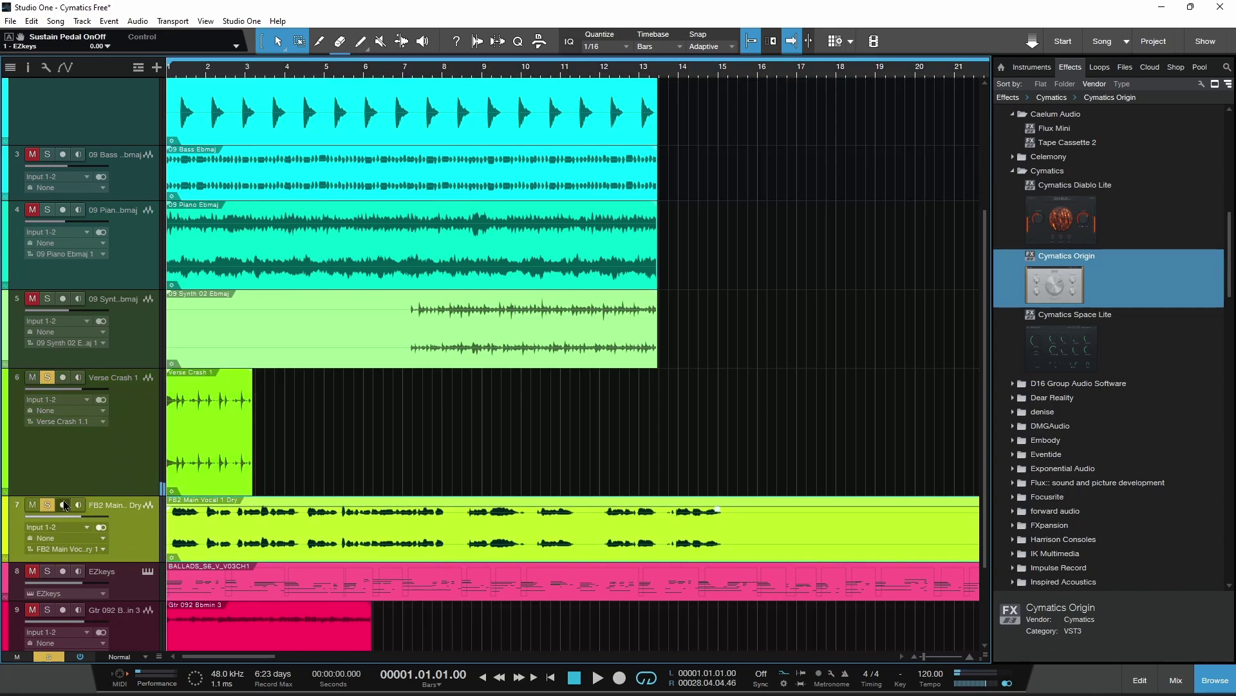
key("space")
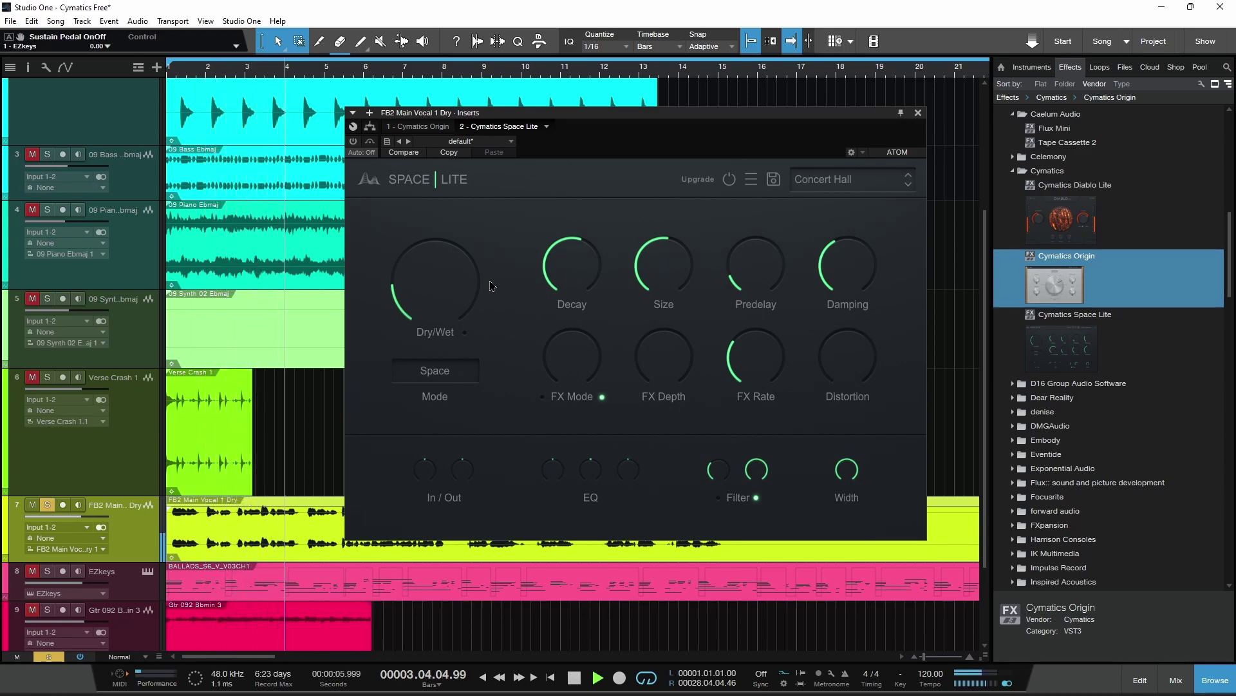
key("space")
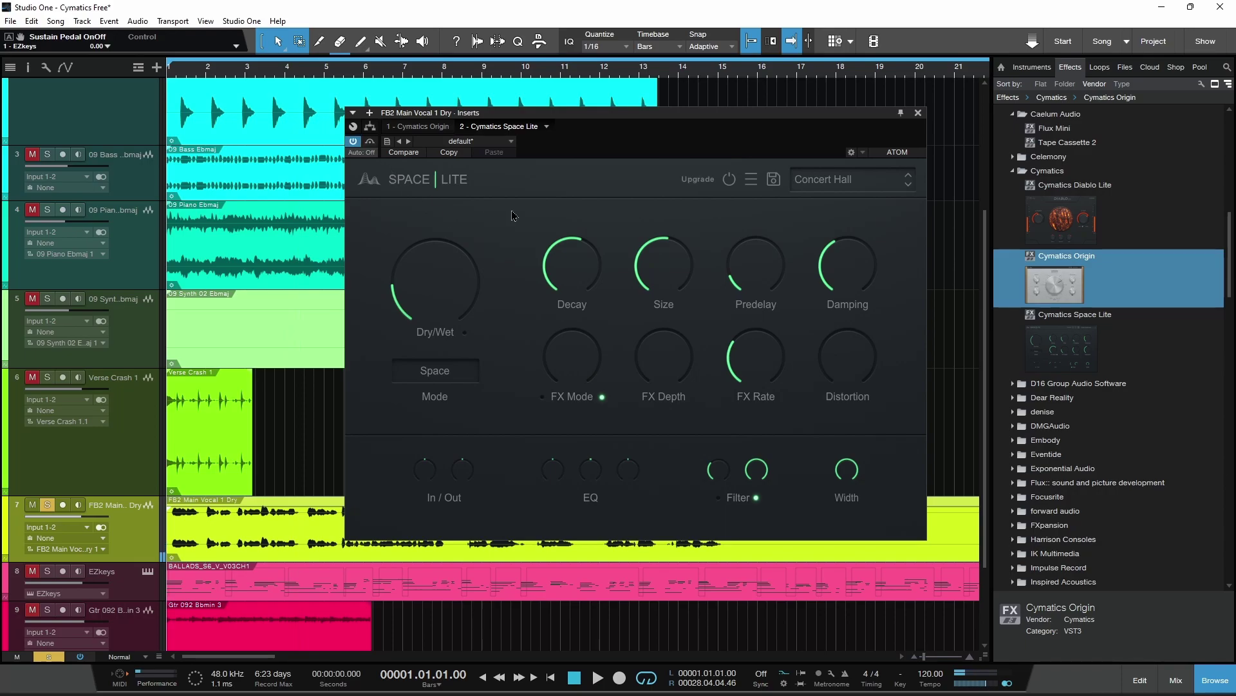
- Review Space Lite's factory presets and reverb modes, keeping the Concert Hall preset and Space mode
left_click(836, 187)
mouse_move(839, 194)
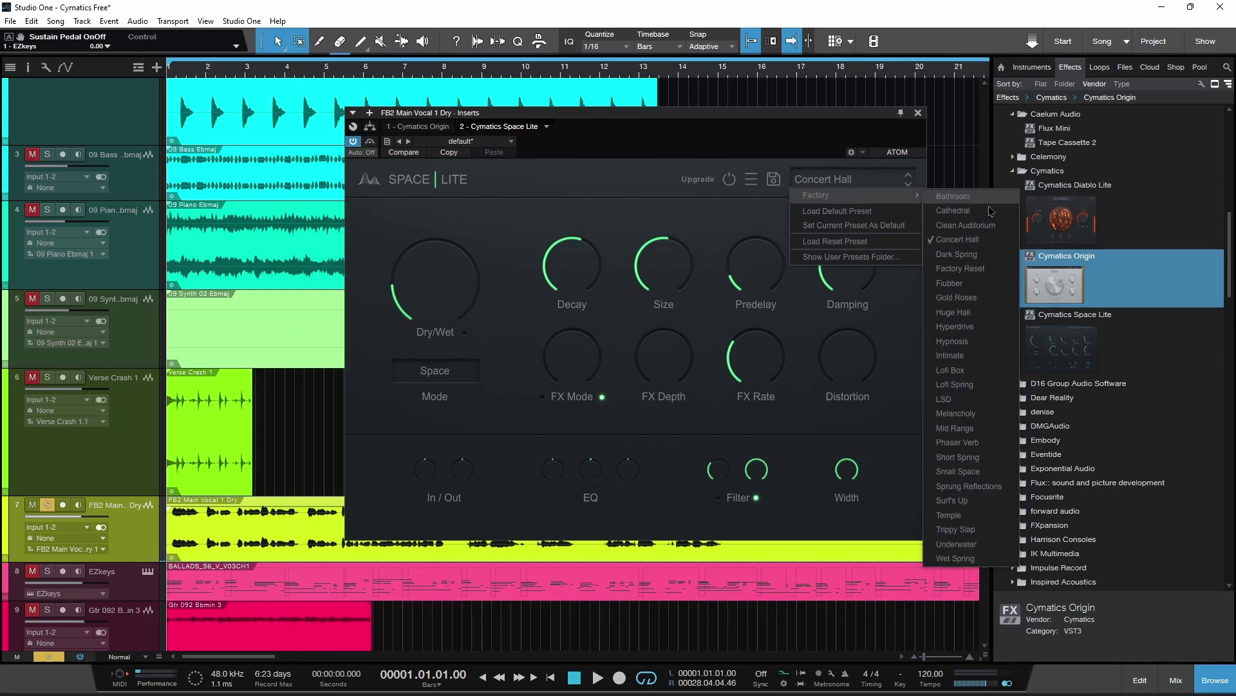
left_click(435, 370)
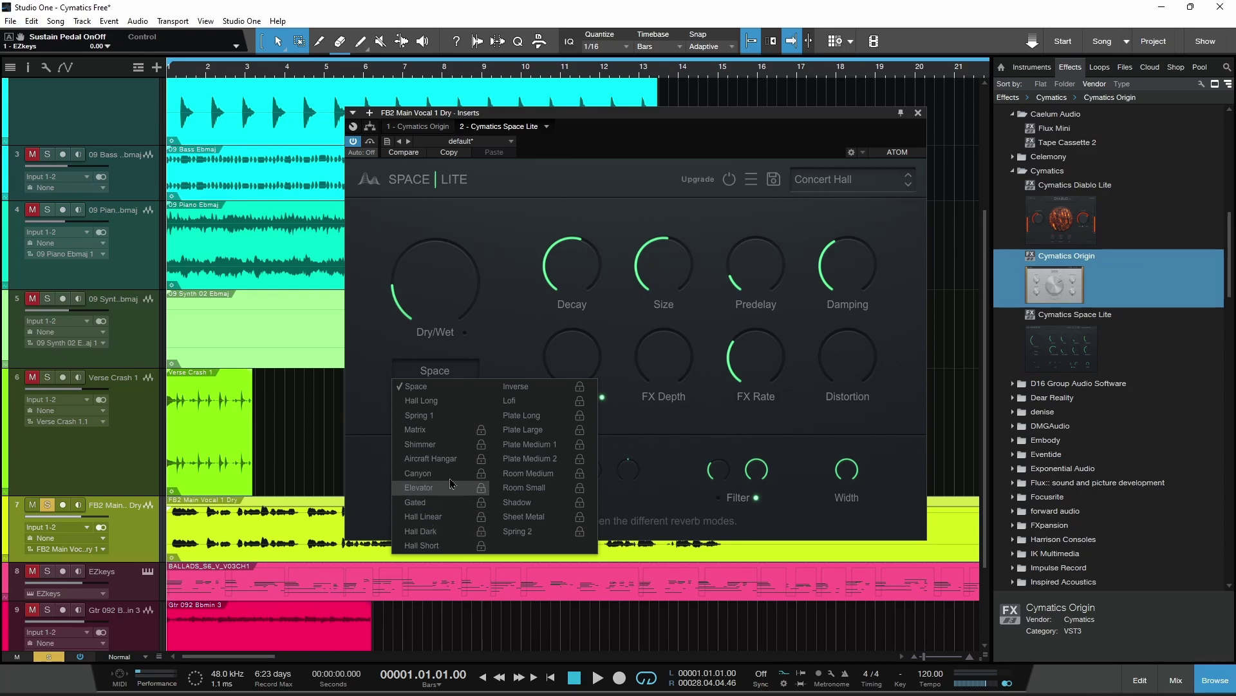
left_click(490, 342)
- Play the vocal and set its Space Lite Dry/Wet to 22%, Size to 43% and Predelay to 34 ms
key("space")
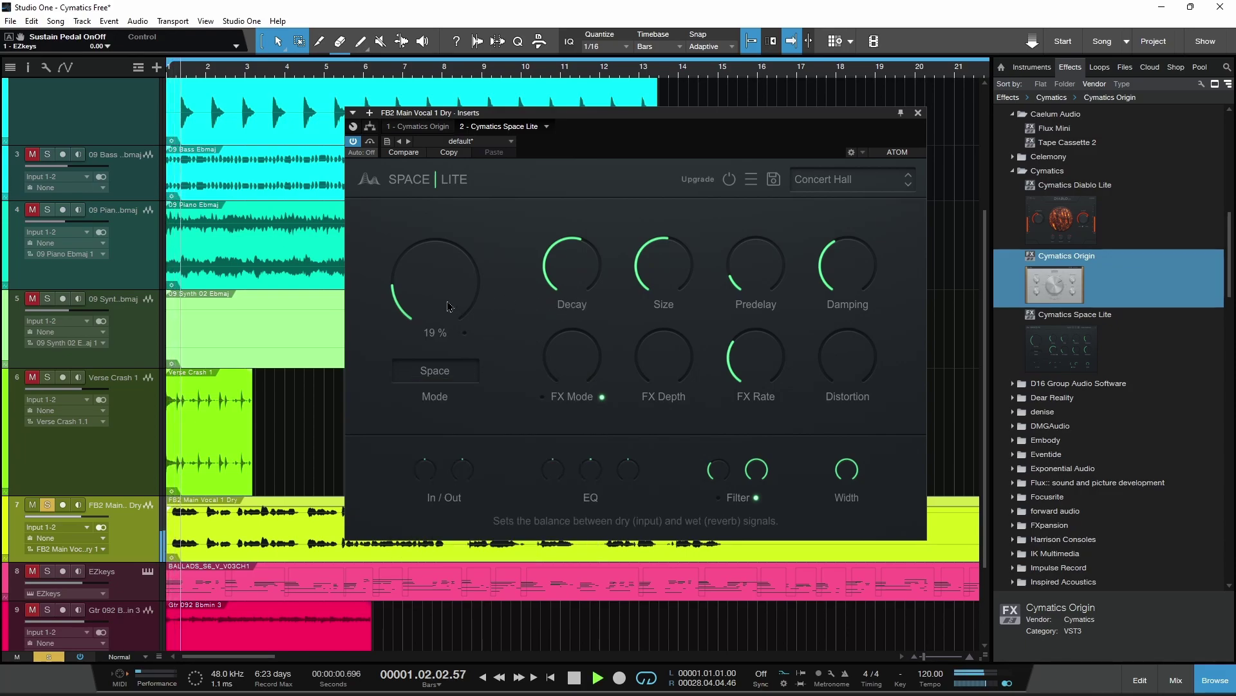
left_click_drag(449, 307, 447, 300)
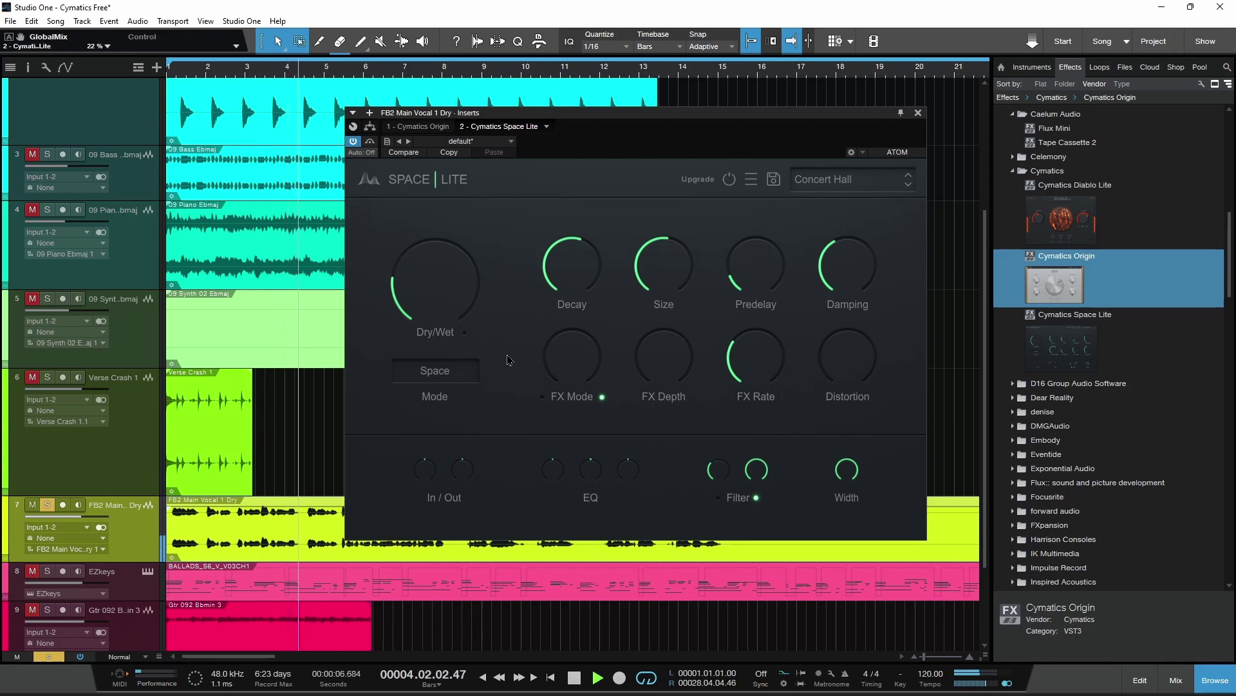
mouse_move(661, 277)
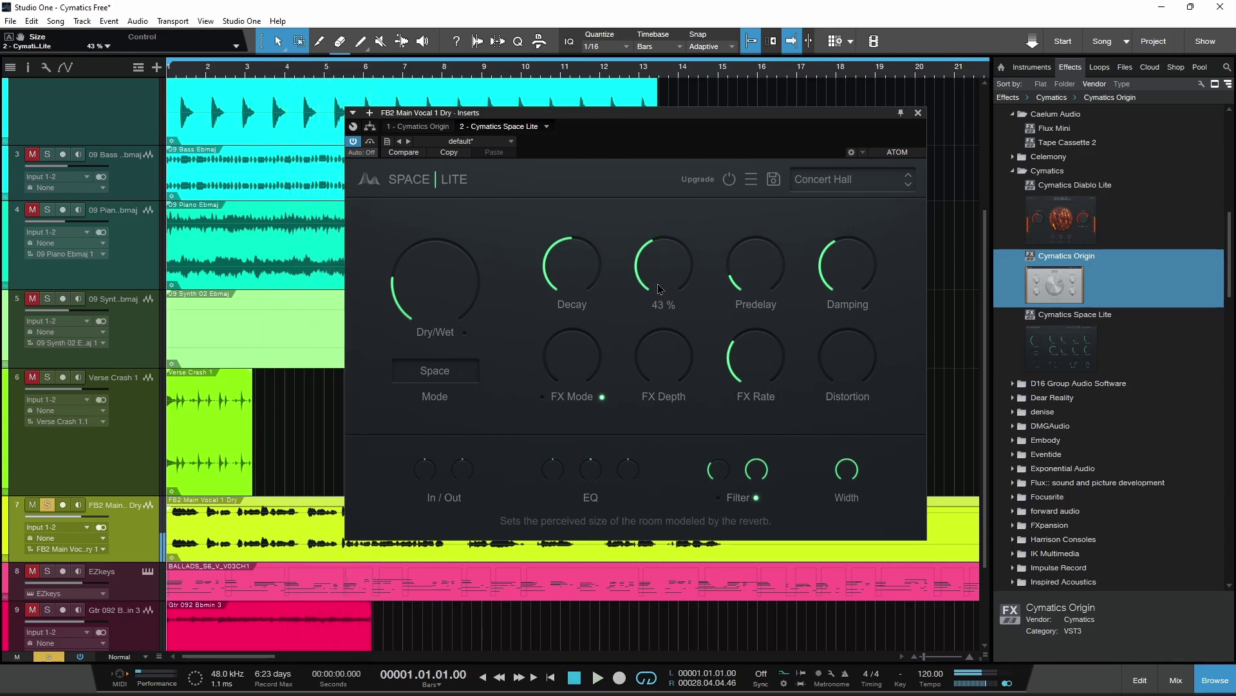
mouse_move(758, 289)
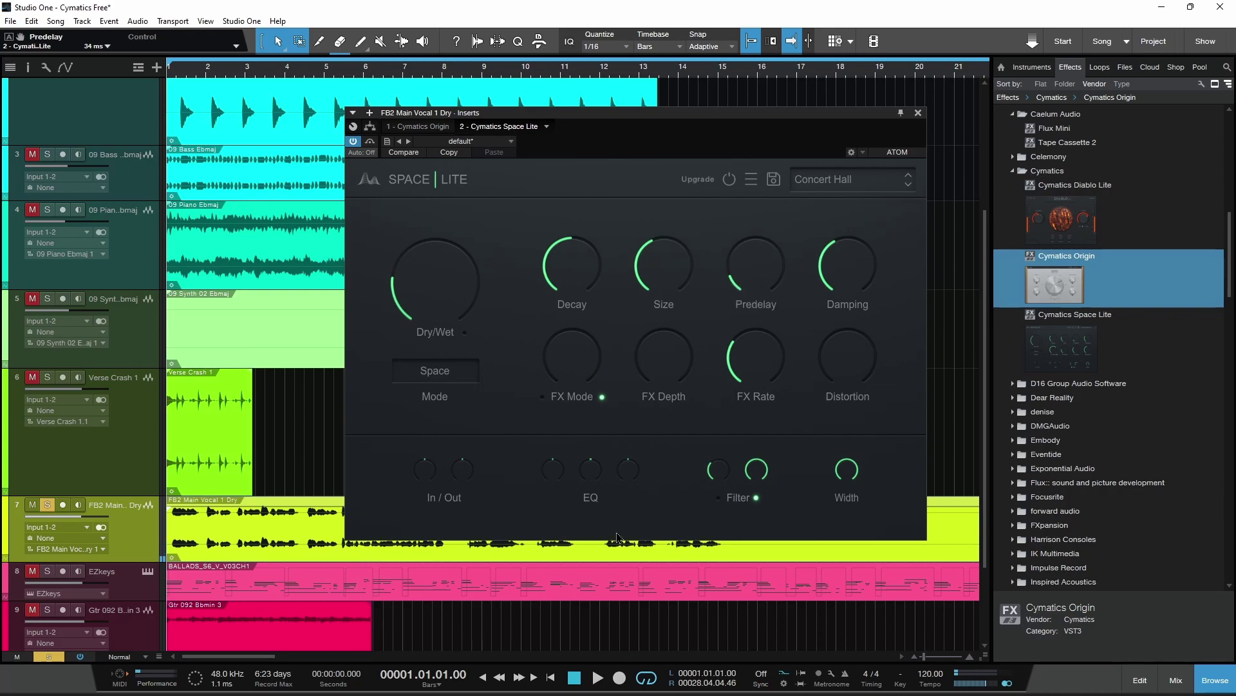
- Play the vocal and try a different Space Lite FX Mode with FX Depth raised, FX Rate at 5.0 Hz and Distortion at 100%
mouse_move(597, 371)
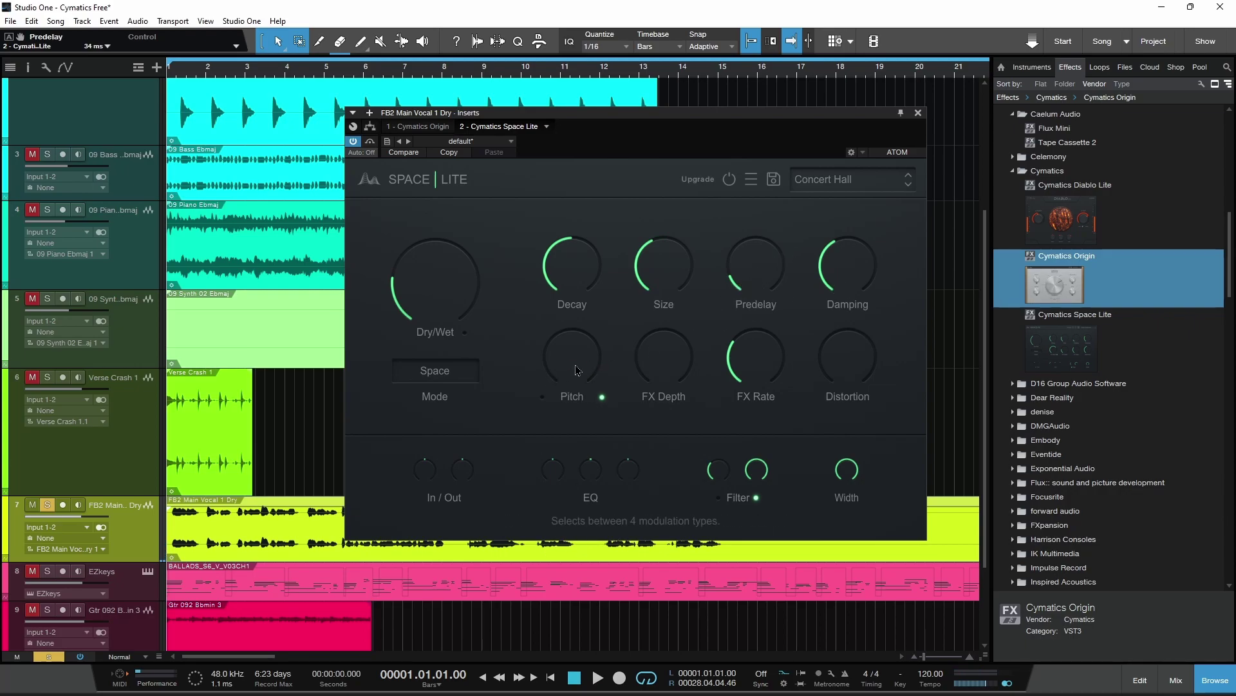
key("space")
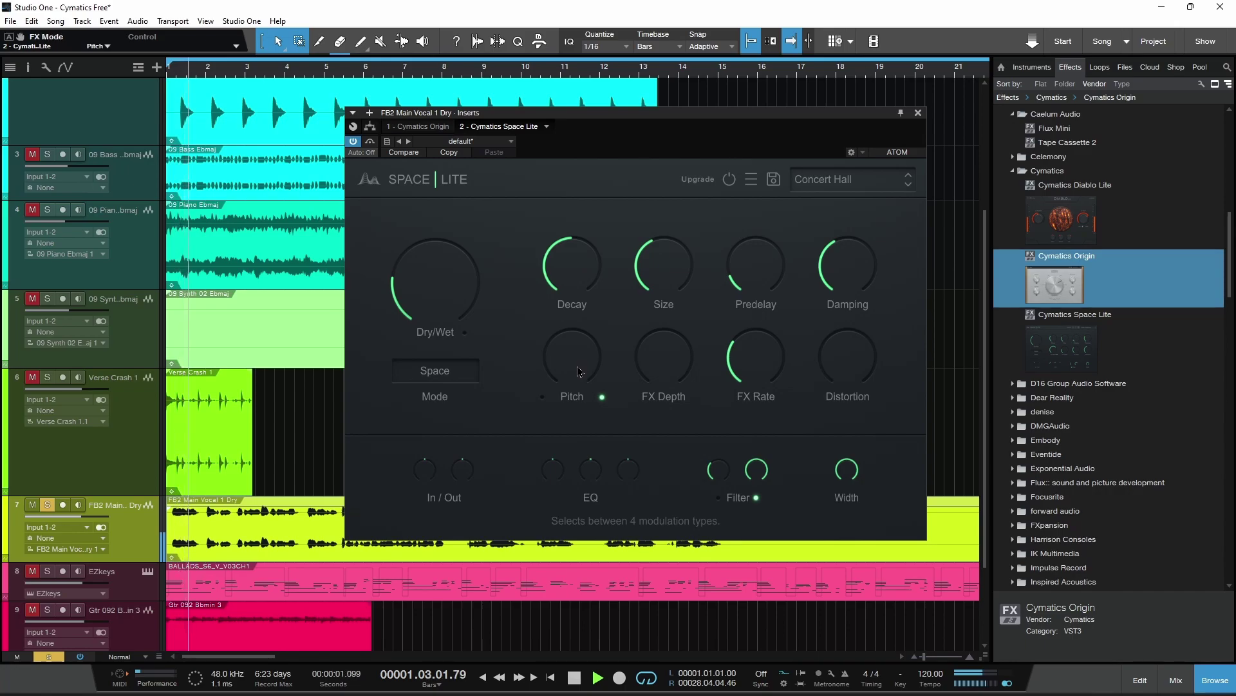
scroll(575, 370, "up", 1)
mouse_move(679, 372)
left_click_drag(666, 295, 667, 258)
left_click_drag(756, 358, 760, 245)
left_click_drag(848, 357, 866, 227)
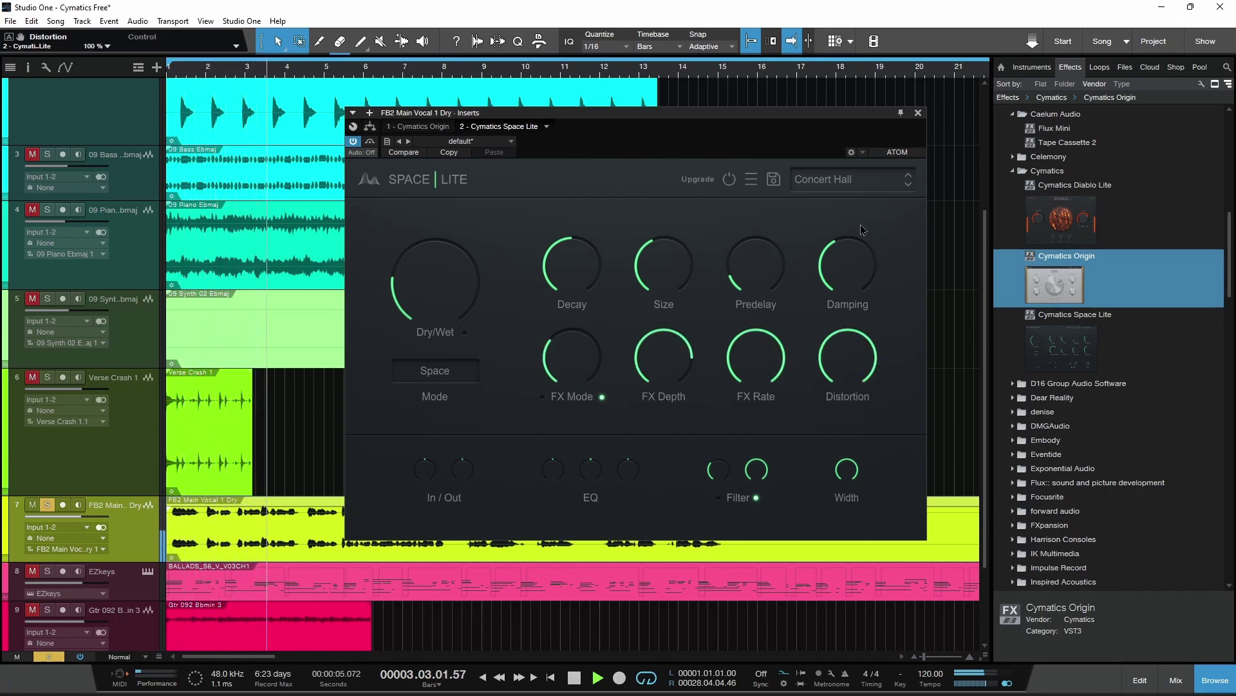
- Reset Space Lite's FX Rate and FX Depth to minimum, lower Distortion to a mild amount, and change the FX Mode
mouse_move(741, 375)
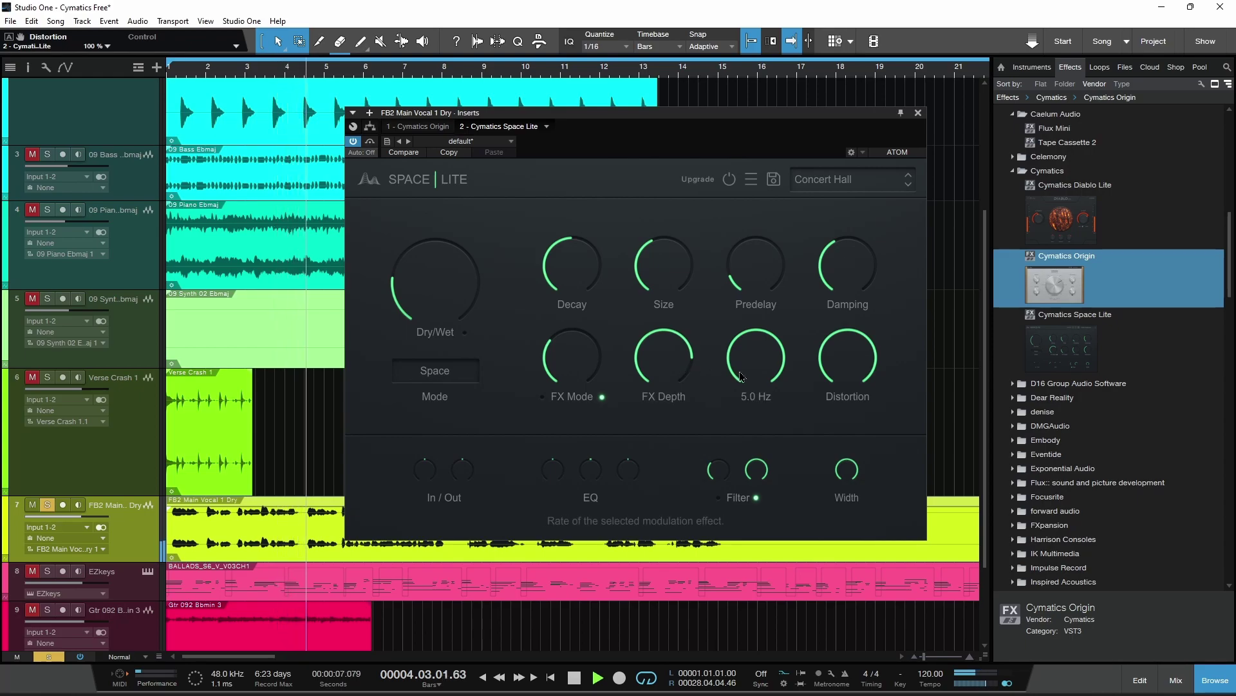
double_click(742, 374)
double_click(666, 367)
double_click(858, 388)
scroll(860, 354, "up", 3)
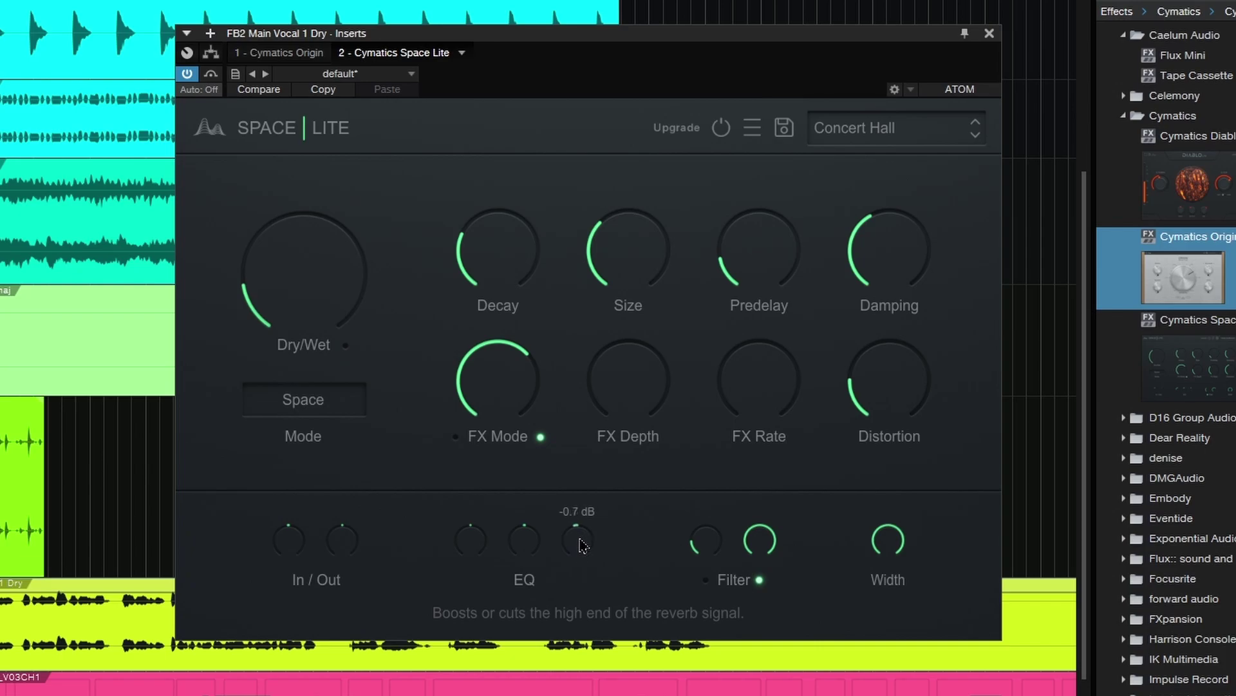
- Cut the reverb's high EQ band slightly, raise the highpass cutoff to about 197 Hz or more, and lower the lowpass cutoff
left_click_drag(575, 585, 581, 566)
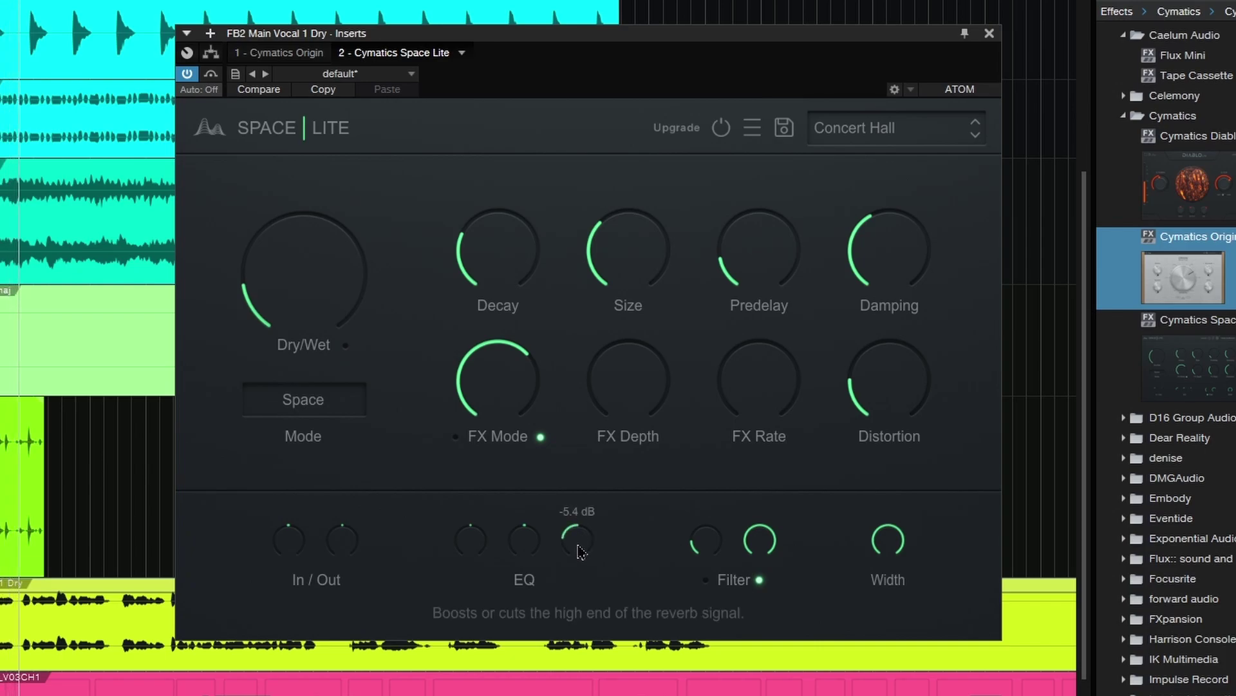
left_click_drag(579, 552, 577, 502)
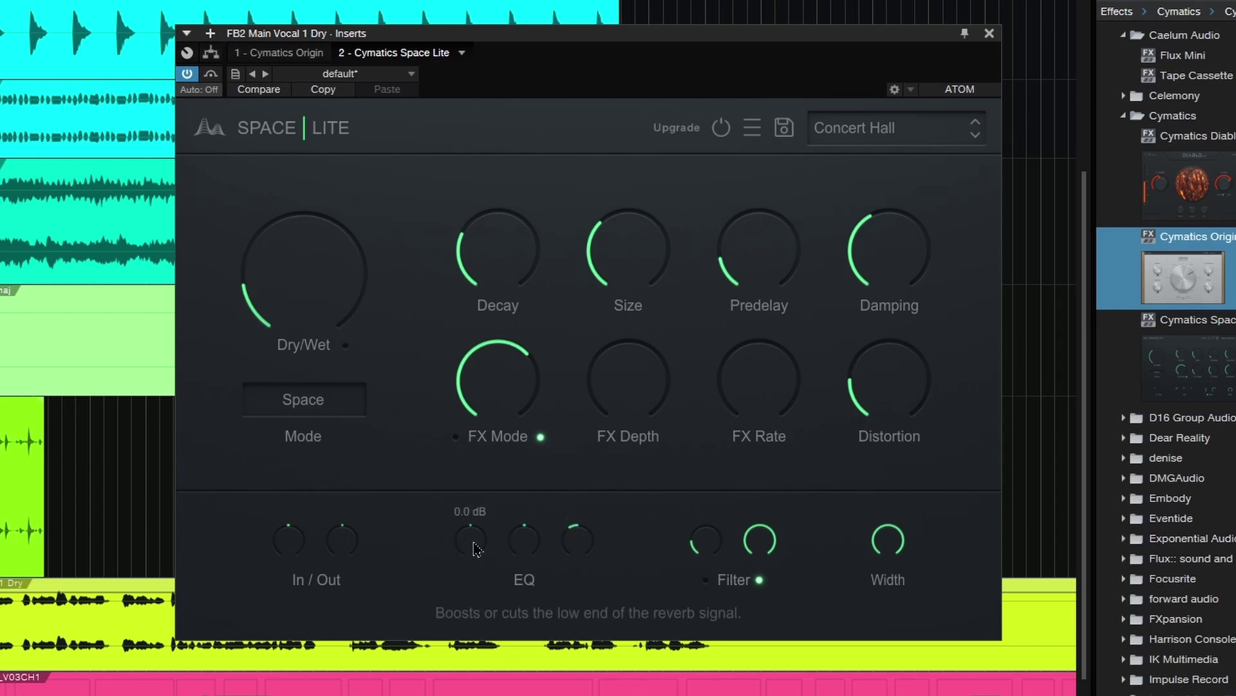
mouse_move(709, 559)
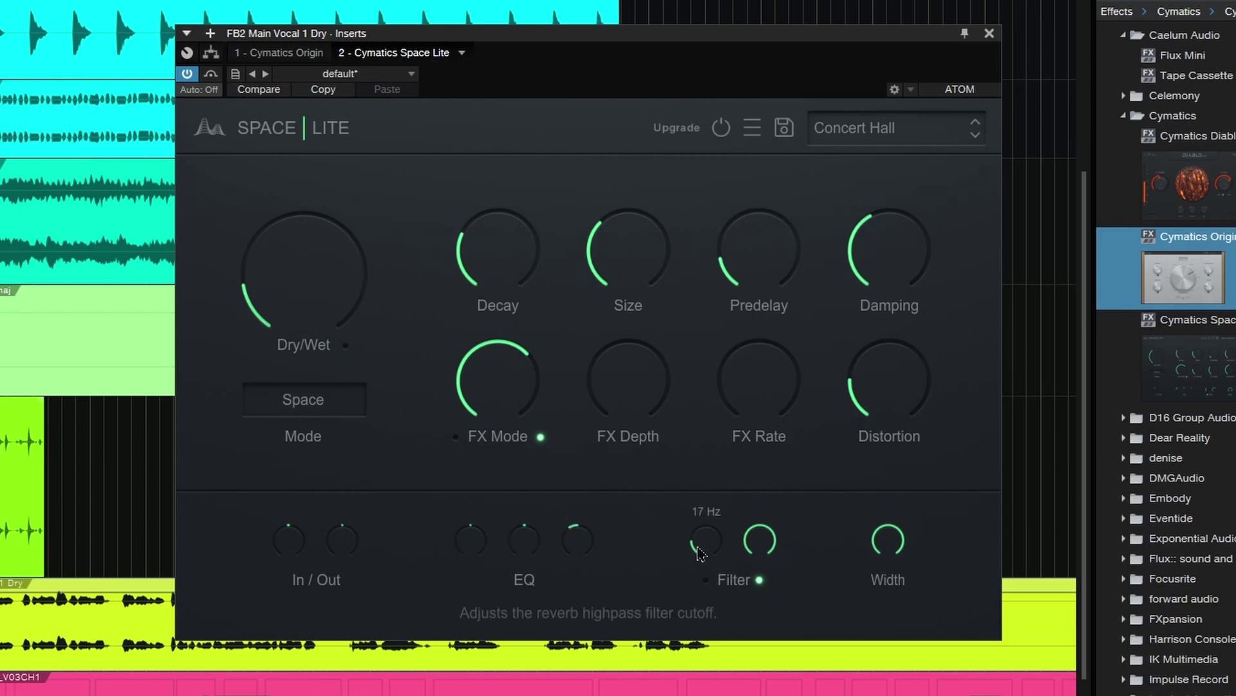
mouse_move(778, 555)
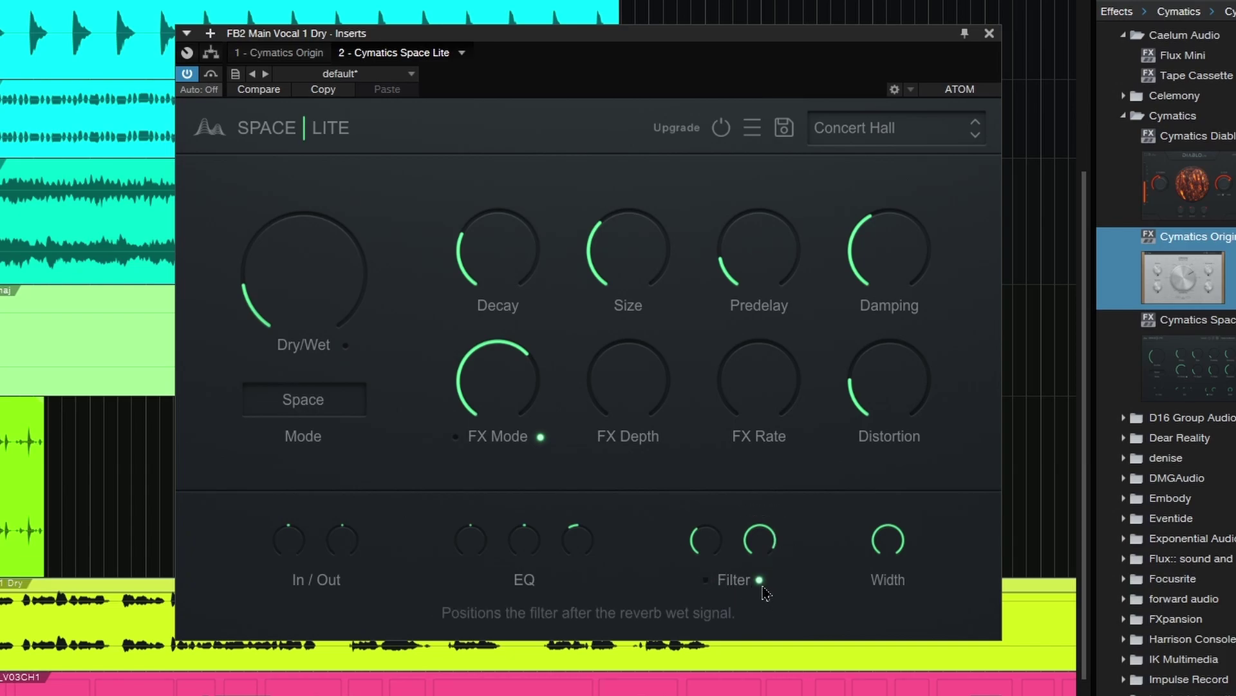
left_click(708, 582)
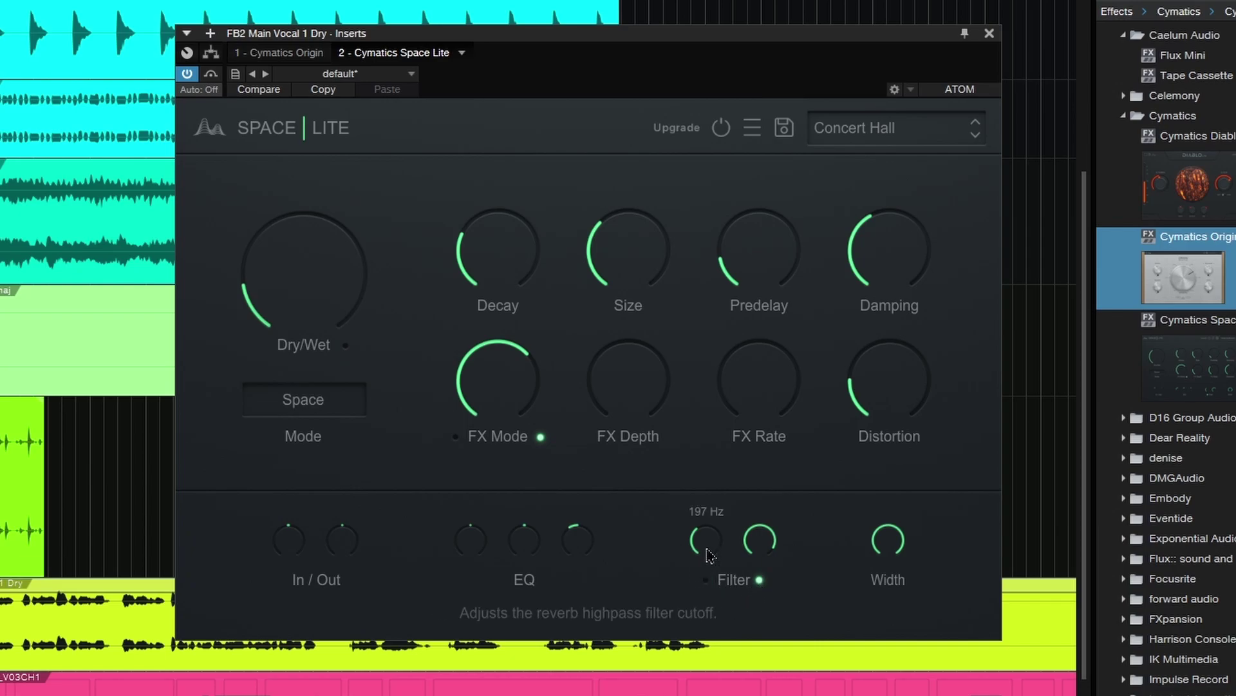
left_click_drag(726, 566, 727, 539)
mouse_move(766, 570)
- Try narrowing the reverb's stereo Width to 61%
mouse_move(889, 554)
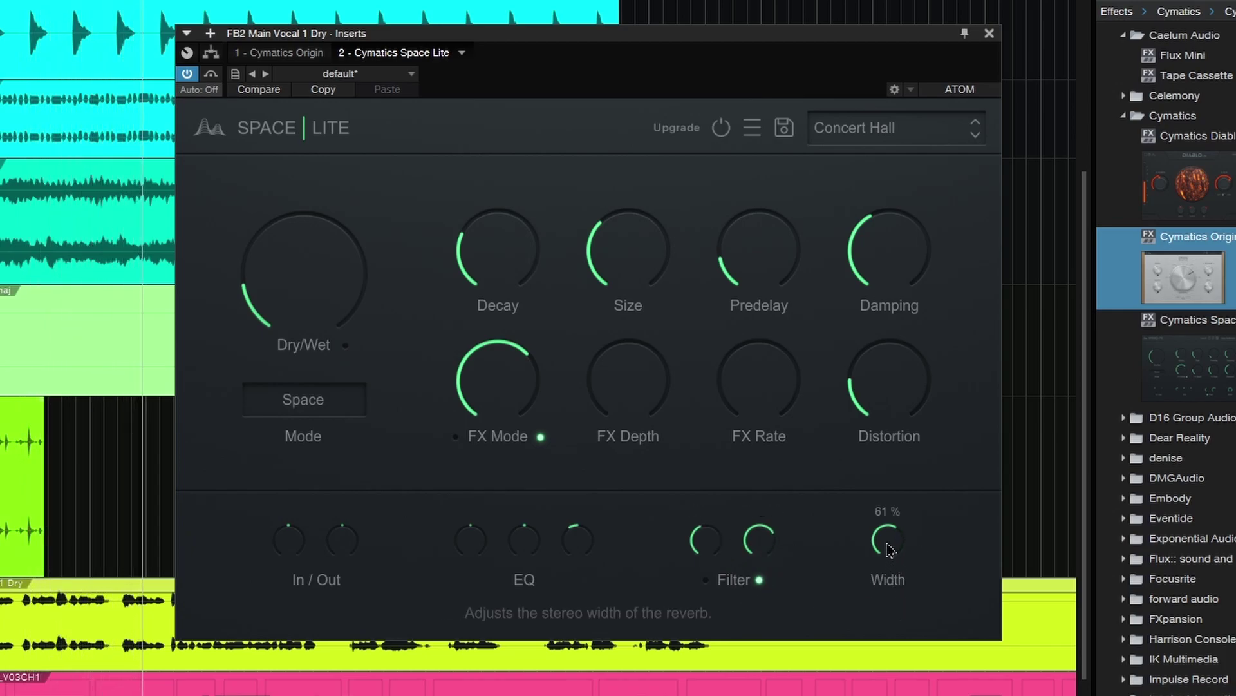
mouse_move(335, 298)
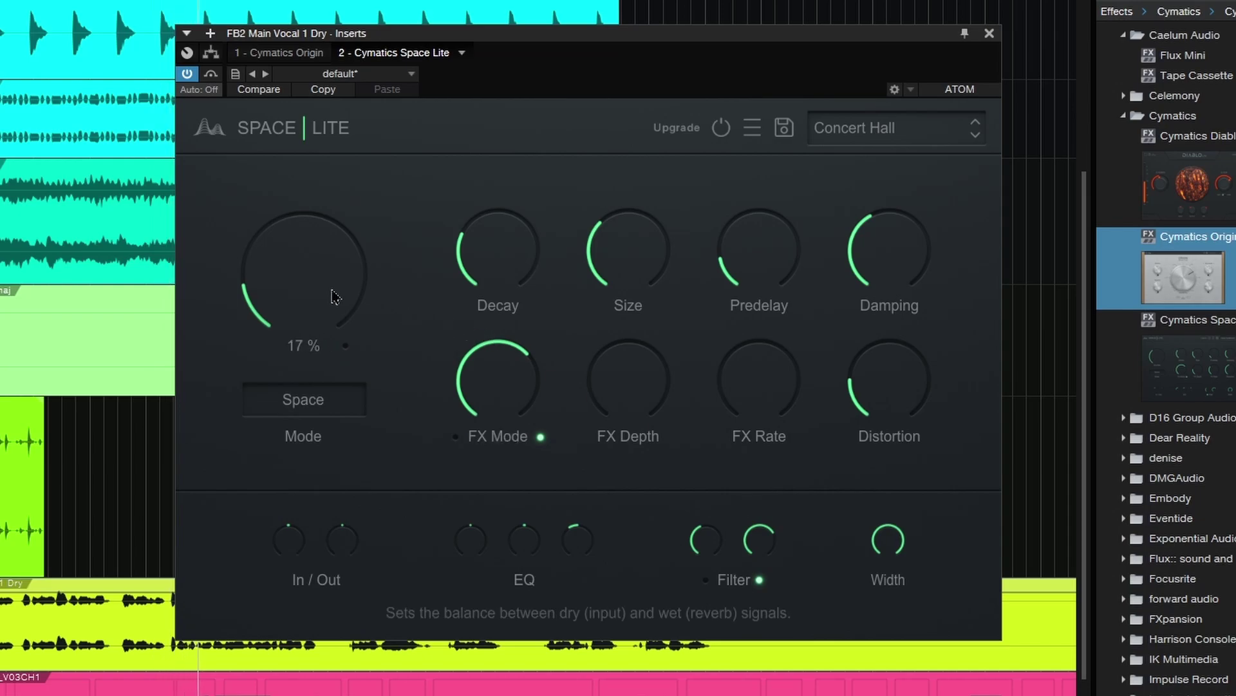
mouse_move(302, 278)
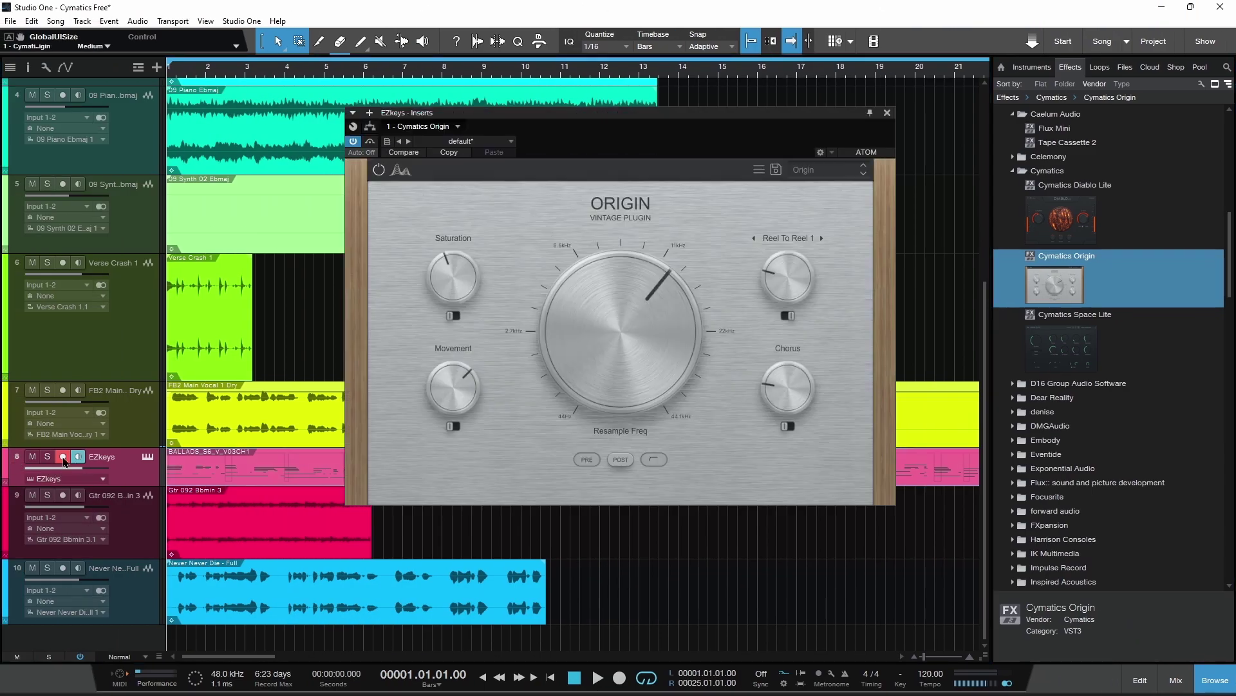
- Solo the EZkeys track and compare its playback with Cymatics Origin bypassed and active
left_click_drag(694, 116, 717, 118)
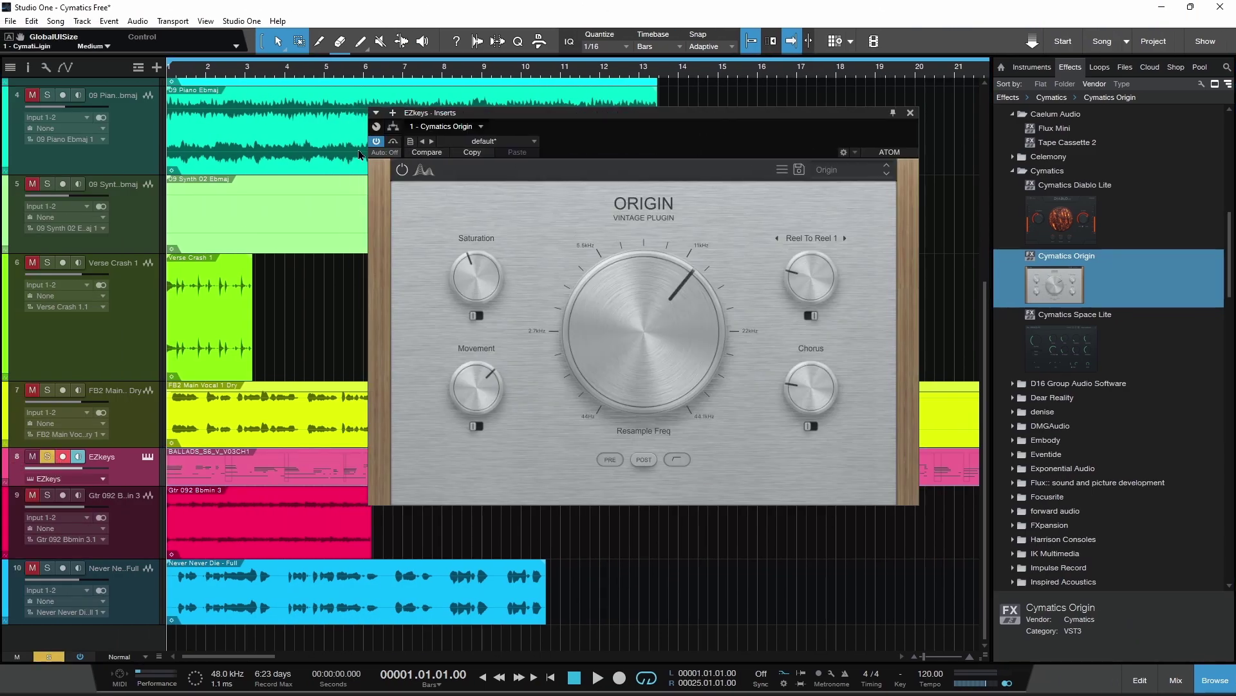
key("space")
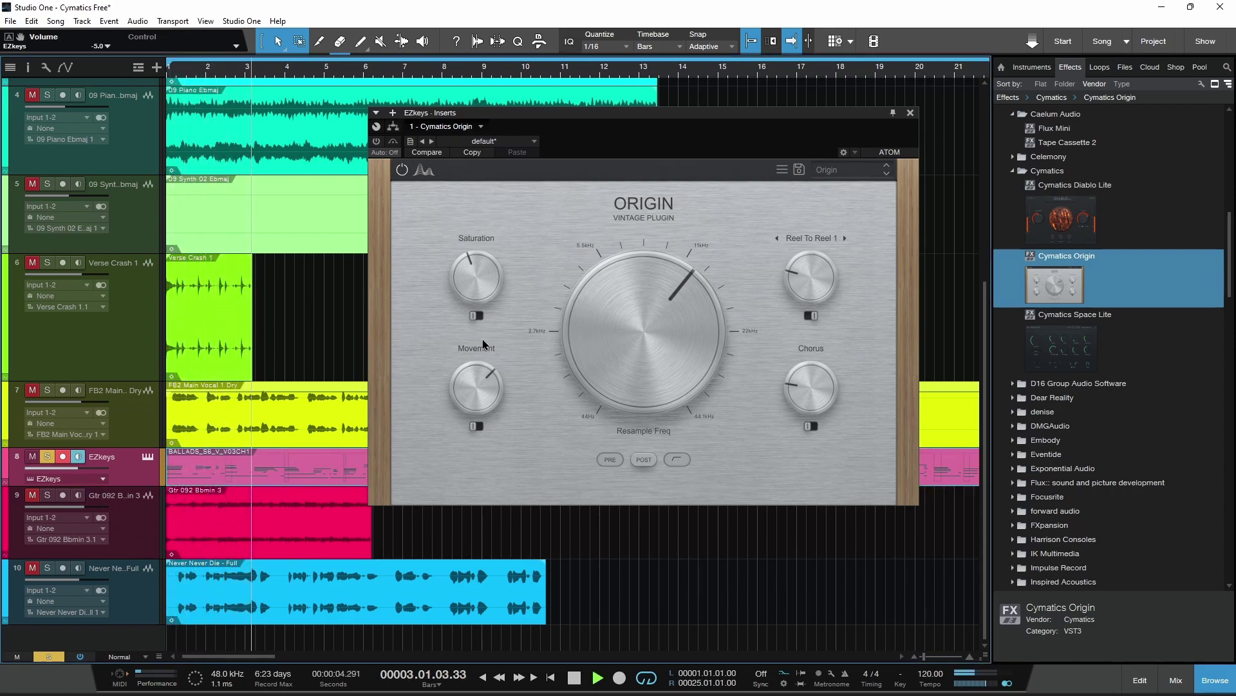
key("space")
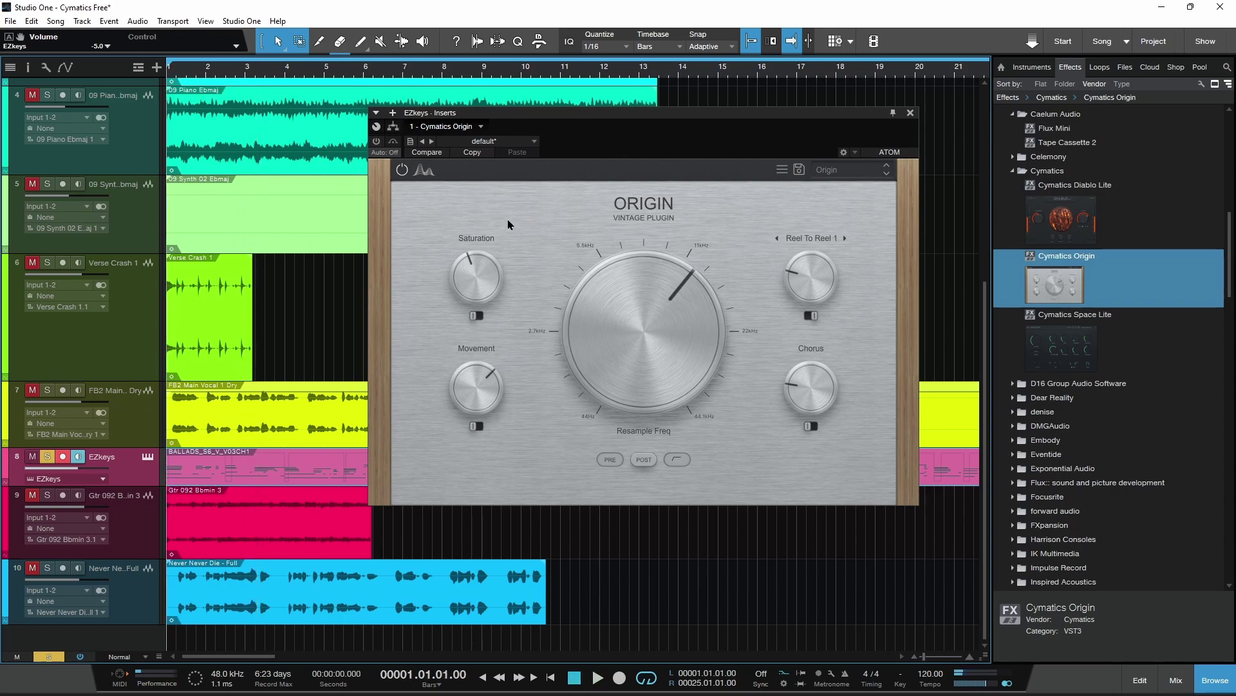
key("space")
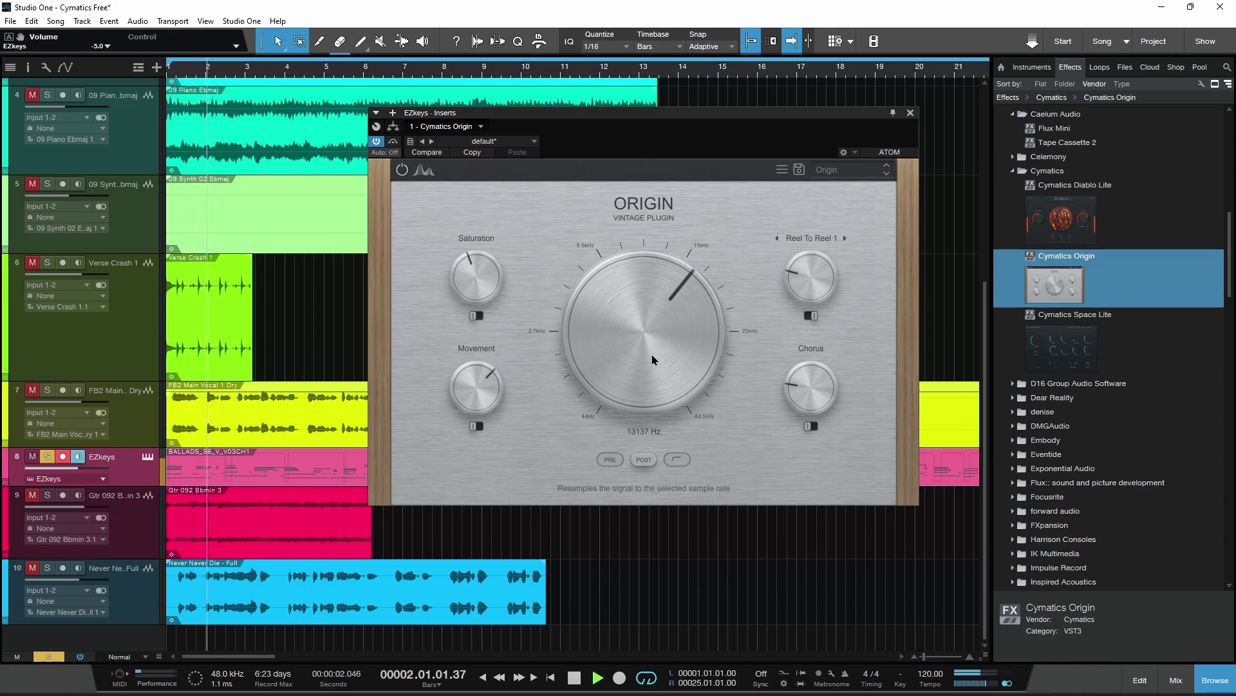
- Load Origin's Rusty Radio factory preset on the EZkeys track and set Resample Freq to 10996 Hz
left_click(830, 171)
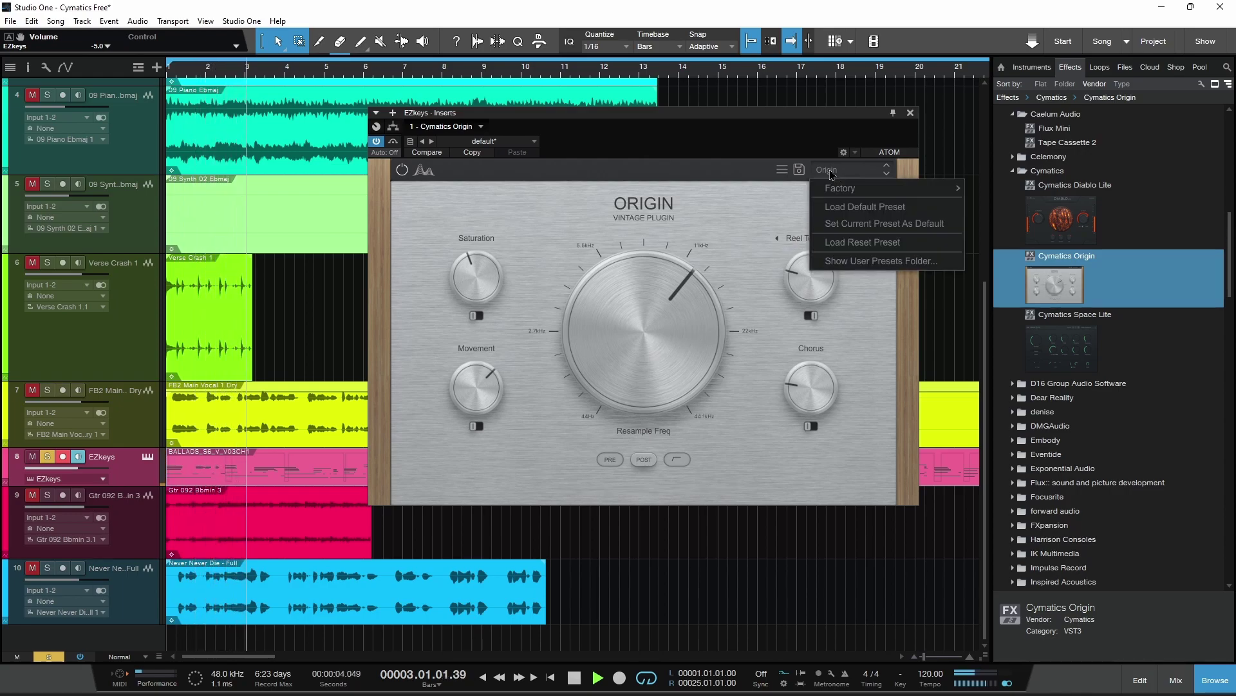
mouse_move(901, 189)
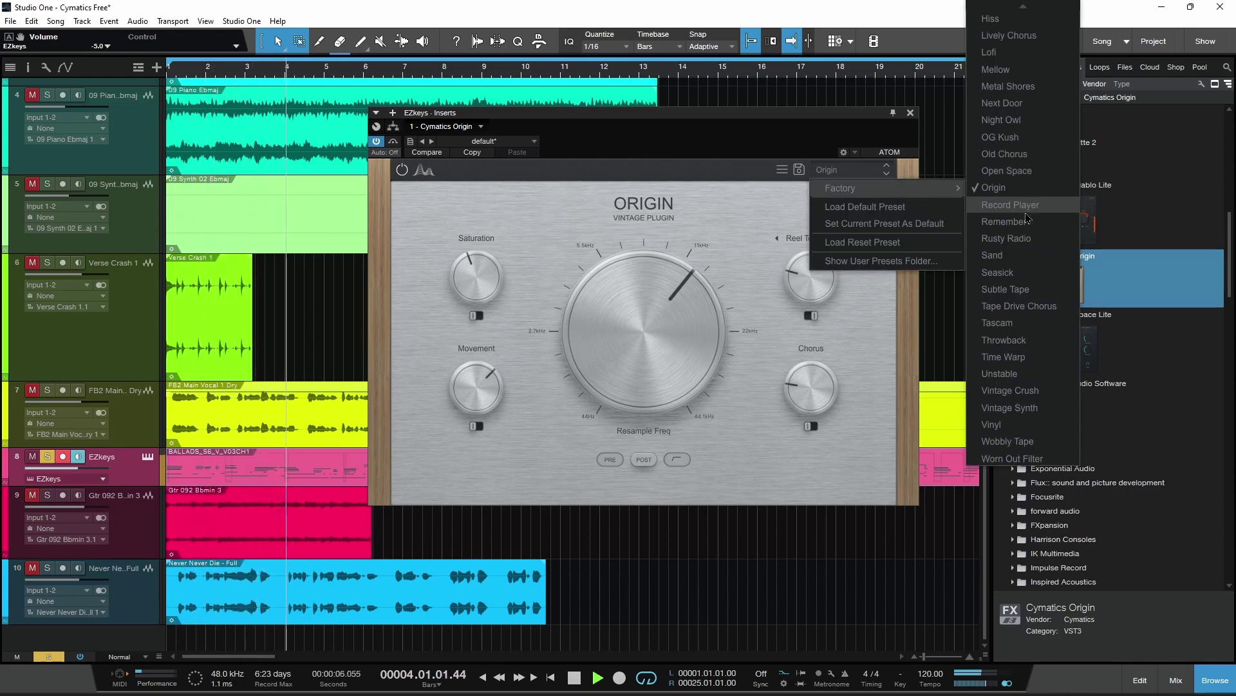
left_click(1006, 239)
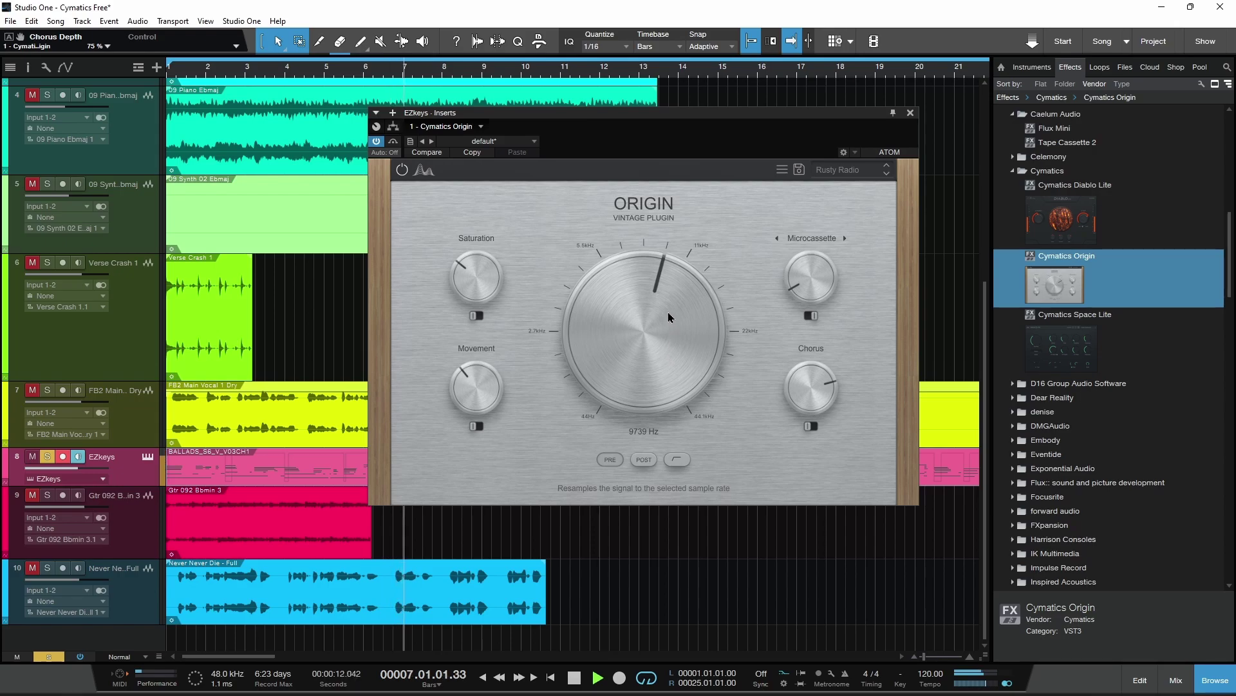
mouse_move(661, 310)
left_mouse_down()
mouse_move(658, 373)
mouse_move(656, 305)
left_mouse_up()
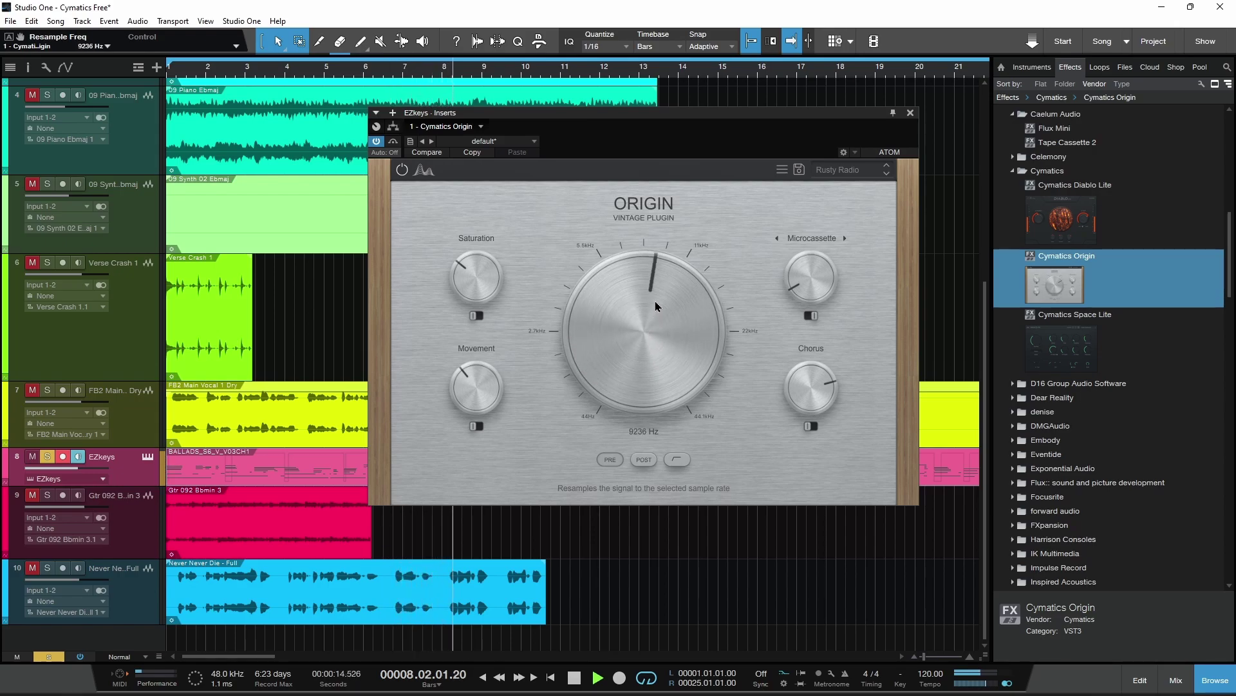
- Set Origin's noise source to Vinyl 3 with the noise level at 66%, and try the Chorus and Movement controls
left_click(811, 238)
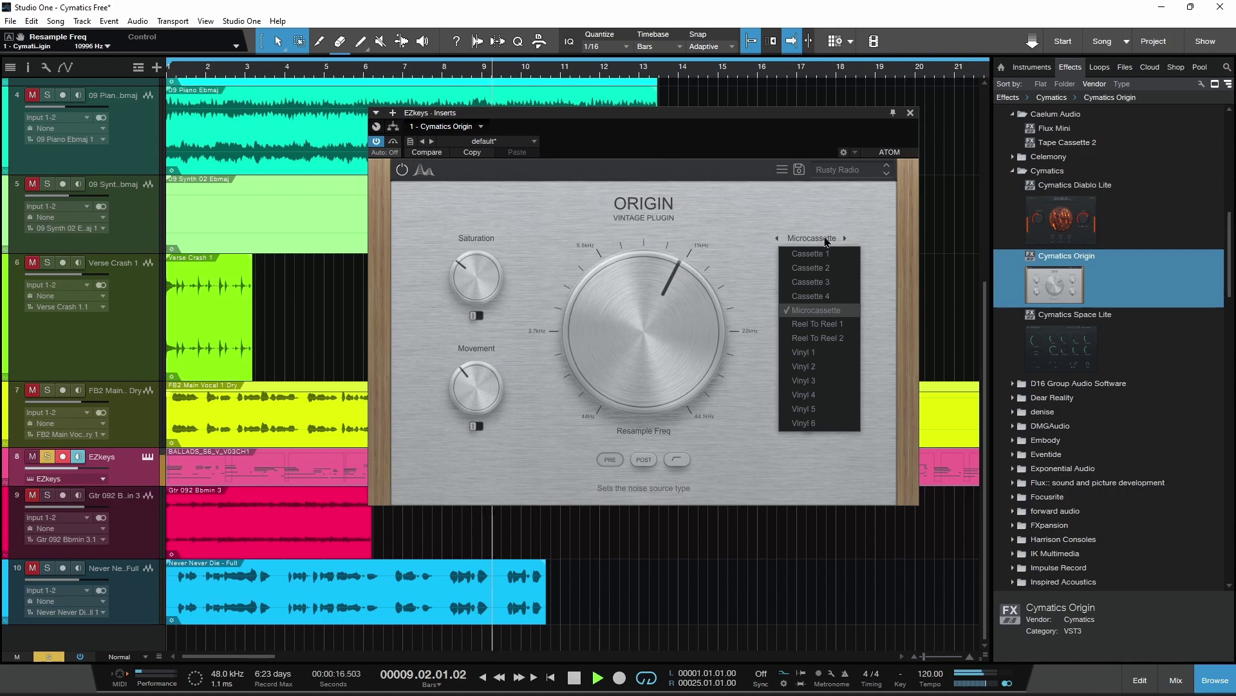
left_click(817, 380)
left_click_drag(811, 305, 809, 282)
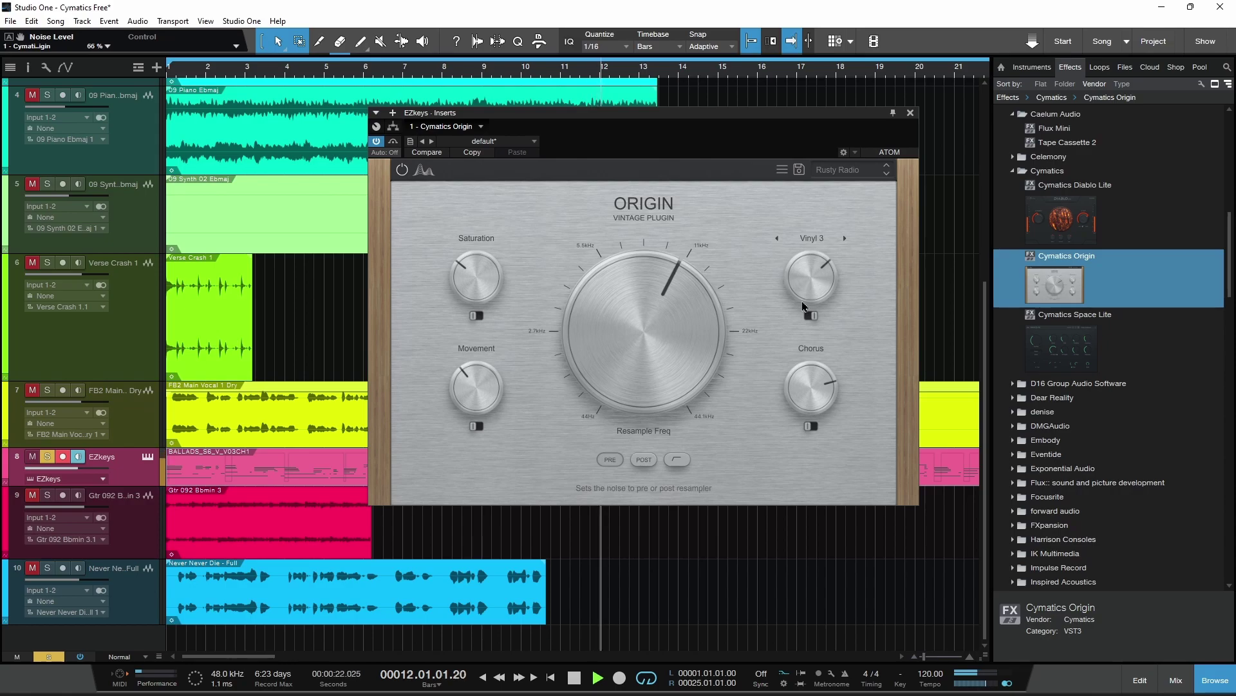
mouse_move(641, 322)
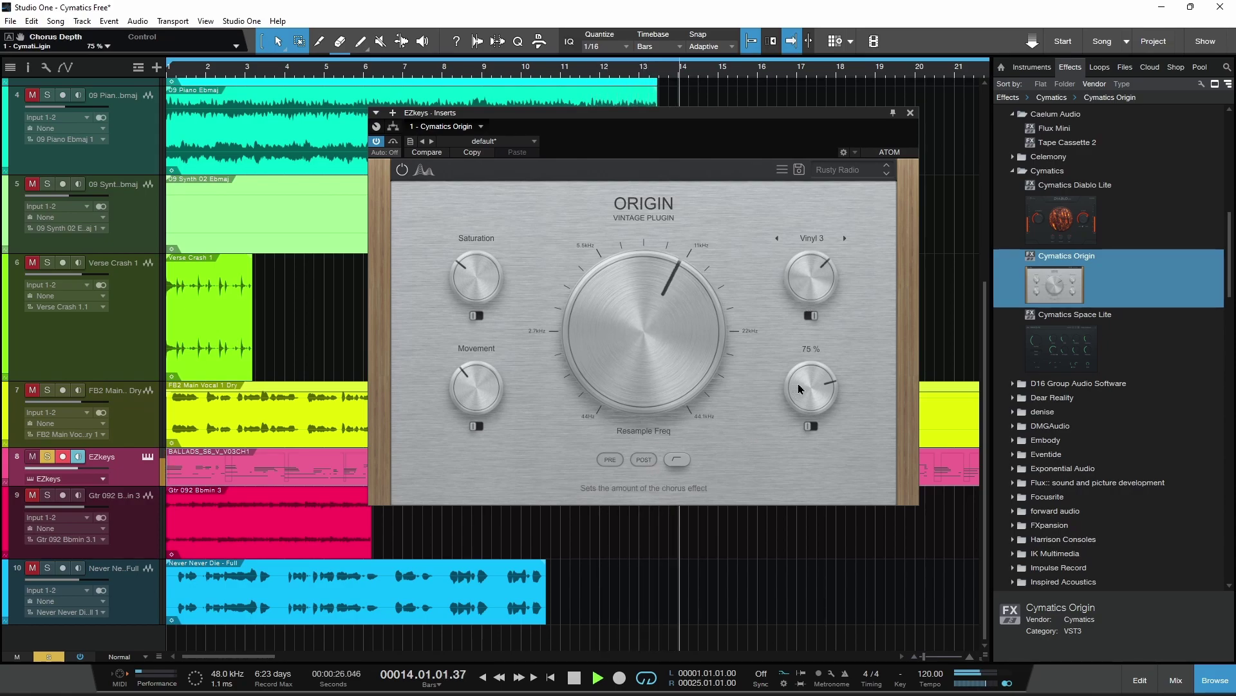
mouse_move(468, 395)
left_click_drag(468, 396, 468, 393)
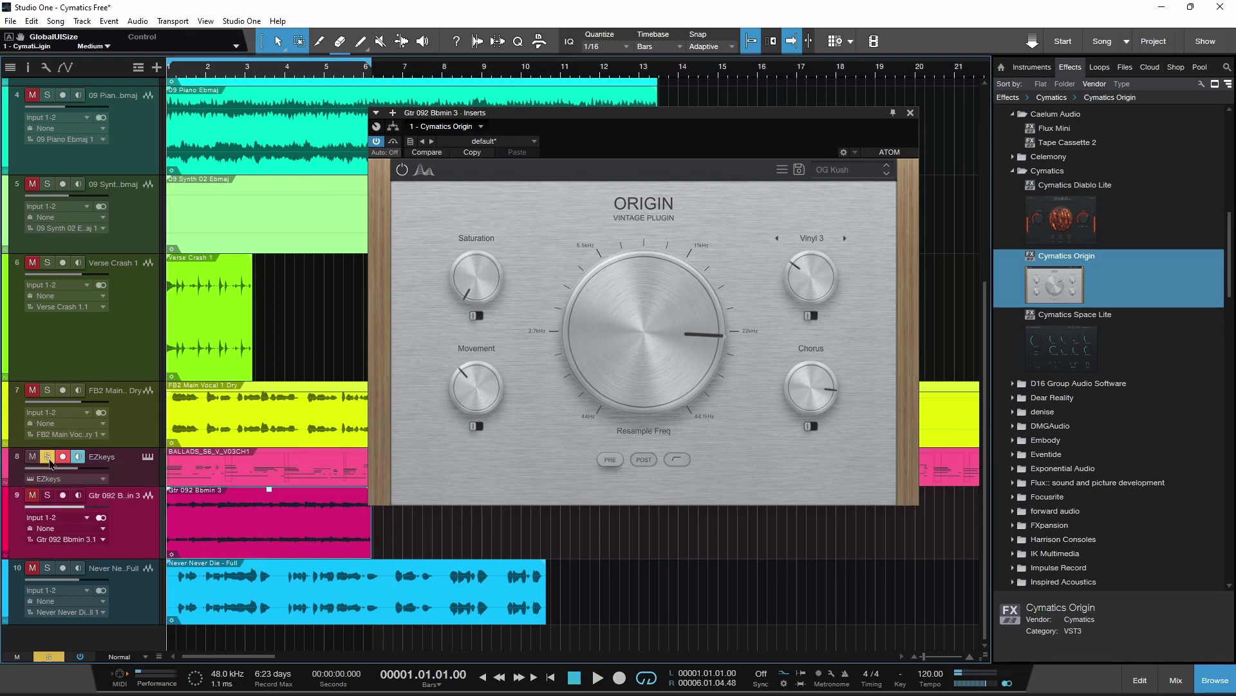
- Switch the solo from EZkeys to the Gtr 092 Bbmin 3 track, play it with Origin bypassed, and activate the plugin
left_click(49, 458)
left_click(47, 495)
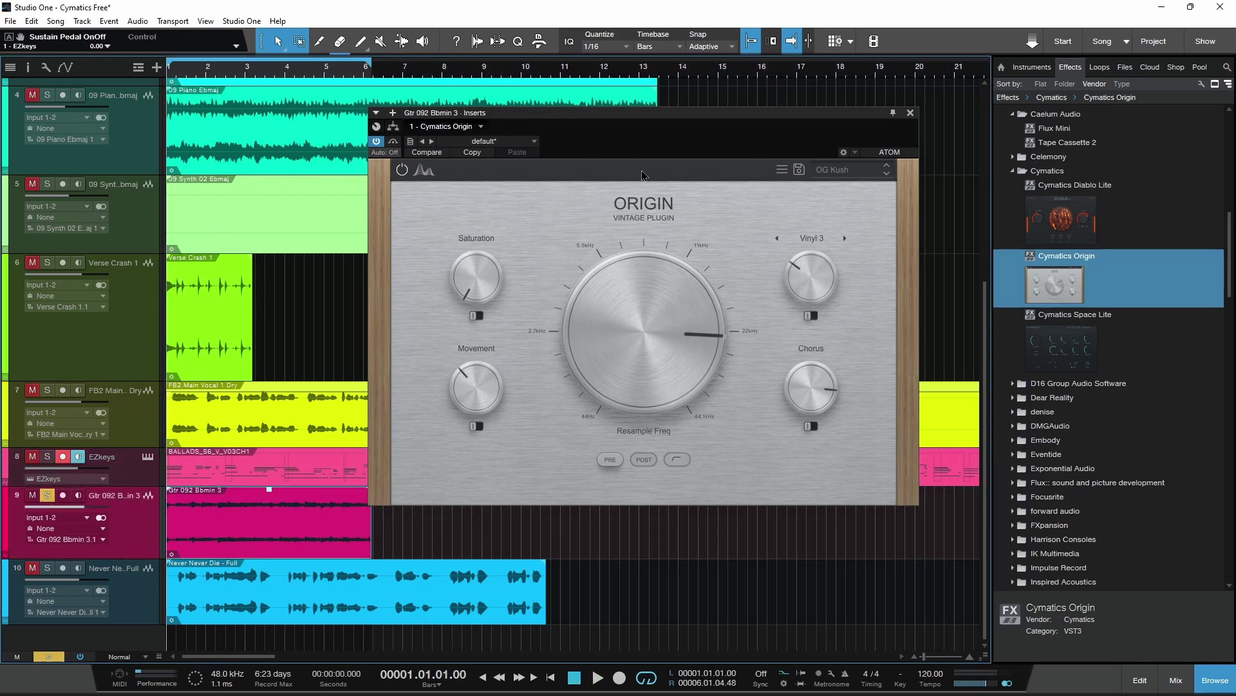
key("space")
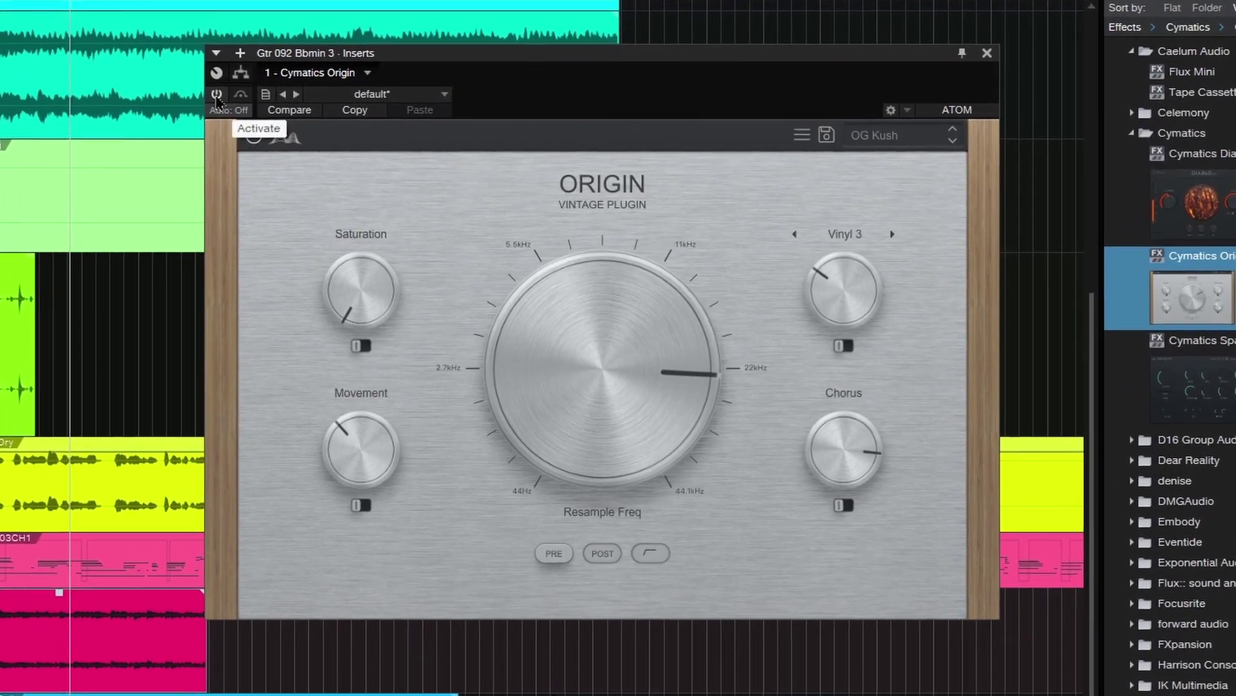
left_click(216, 96)
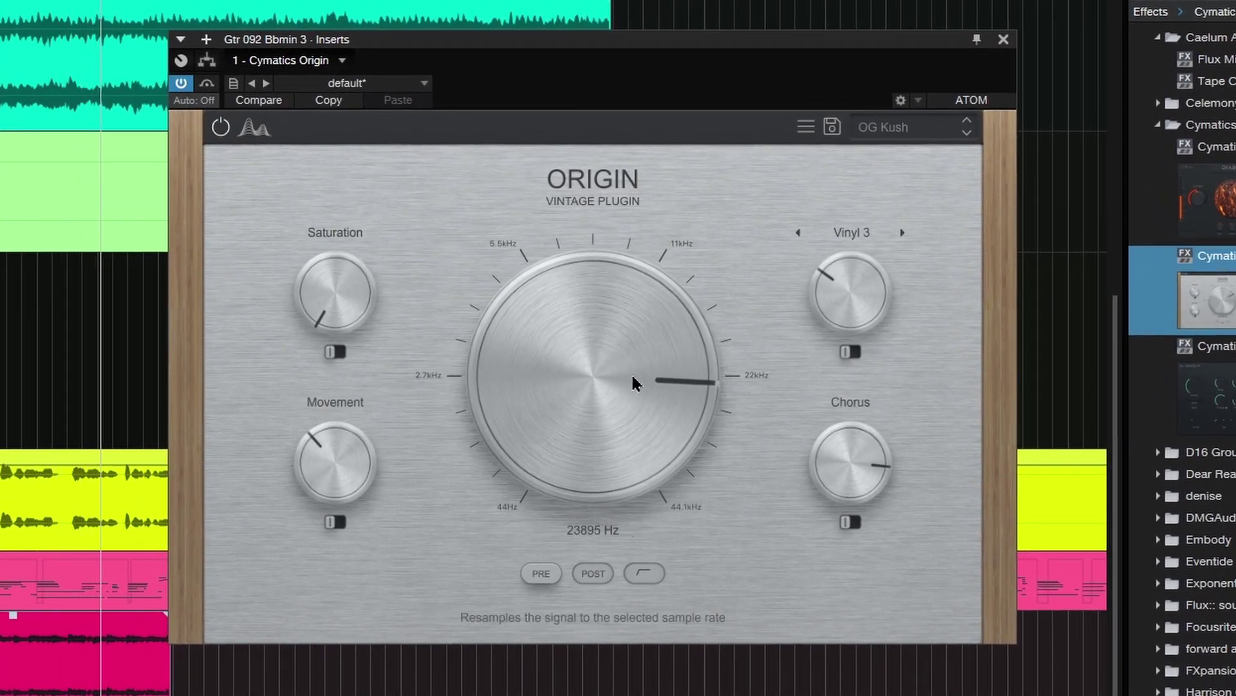
- Set the guitar's Origin Chorus to 79%, raise Saturation, and lower the resample frequency below 22 kHz
mouse_move(840, 444)
left_mouse_down()
mouse_move(832, 428)
mouse_move(853, 476)
mouse_move(850, 458)
left_mouse_up()
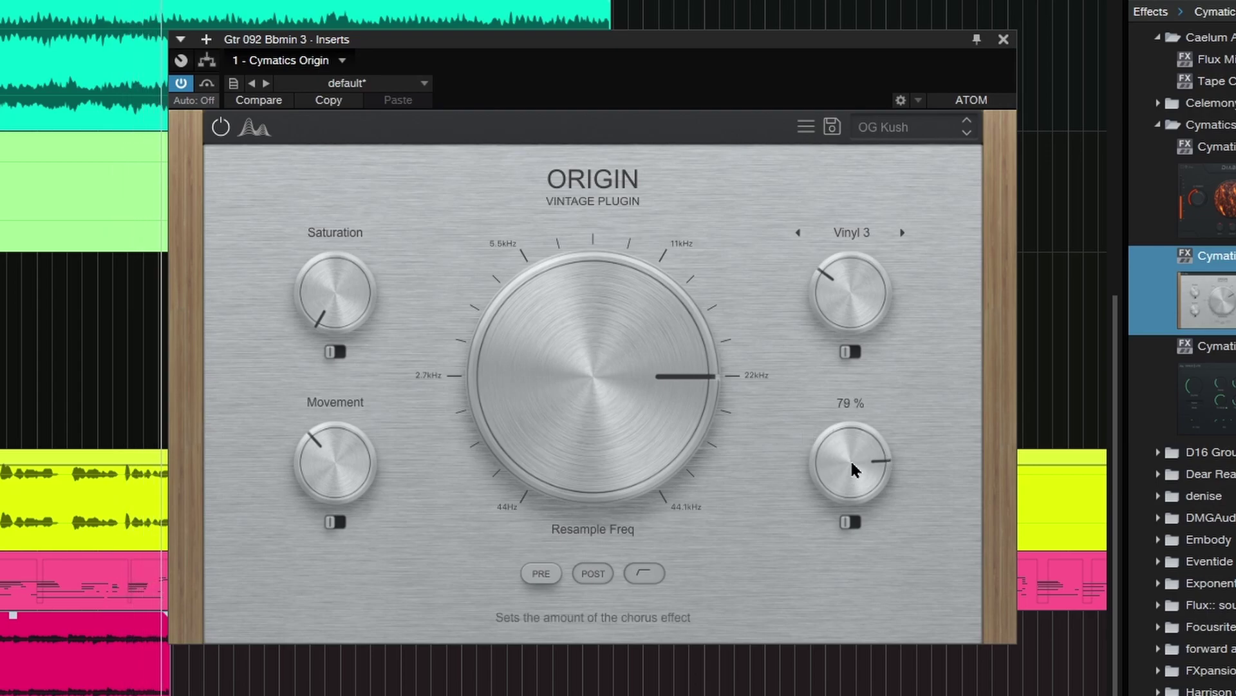
mouse_move(335, 472)
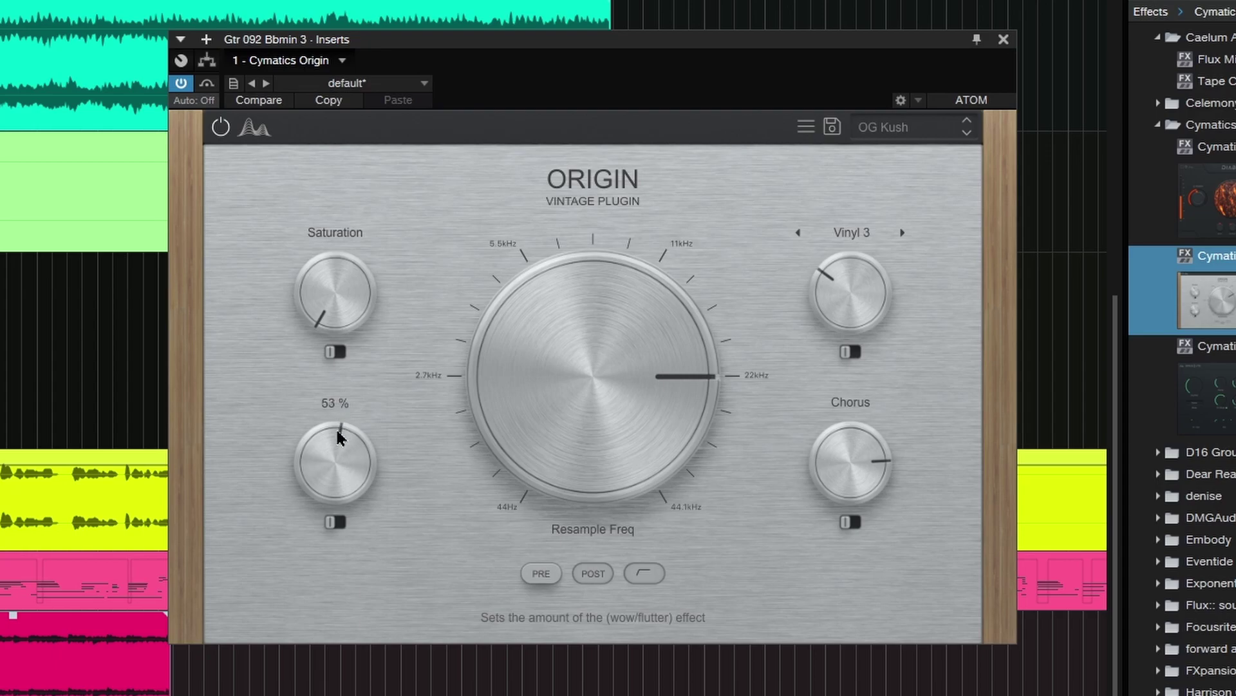
left_click_drag(351, 267, 320, 244)
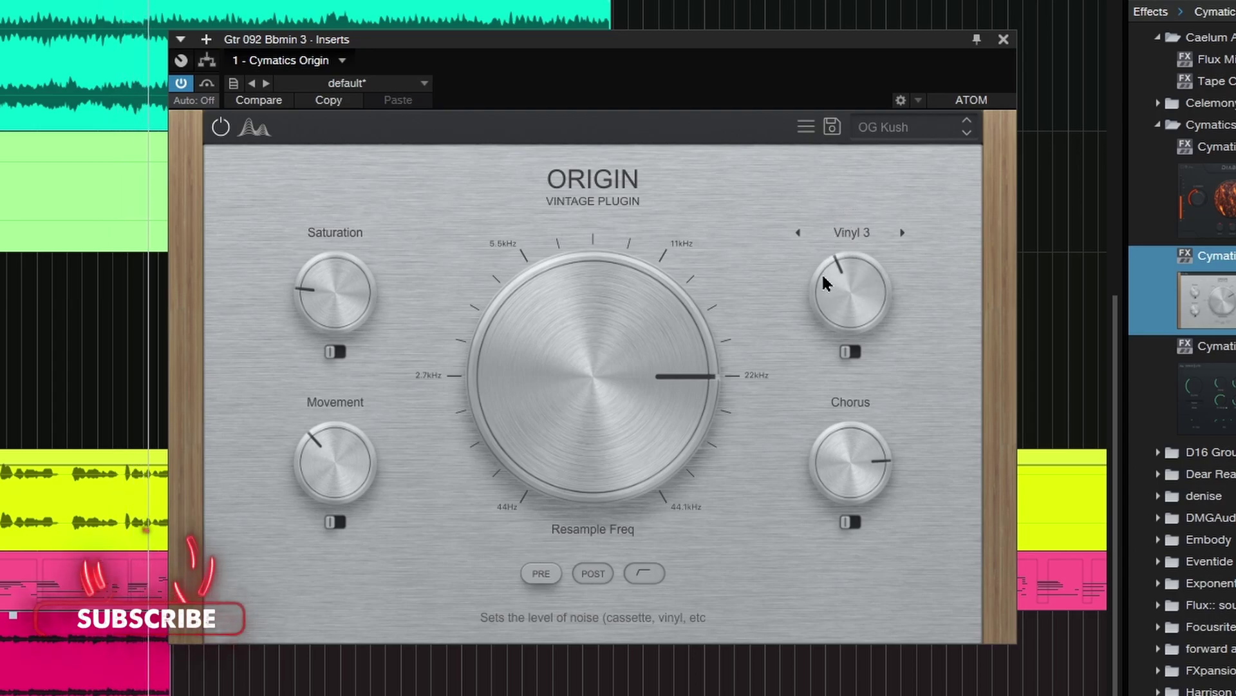
mouse_move(644, 321)
left_click_drag(644, 328, 553, 418)
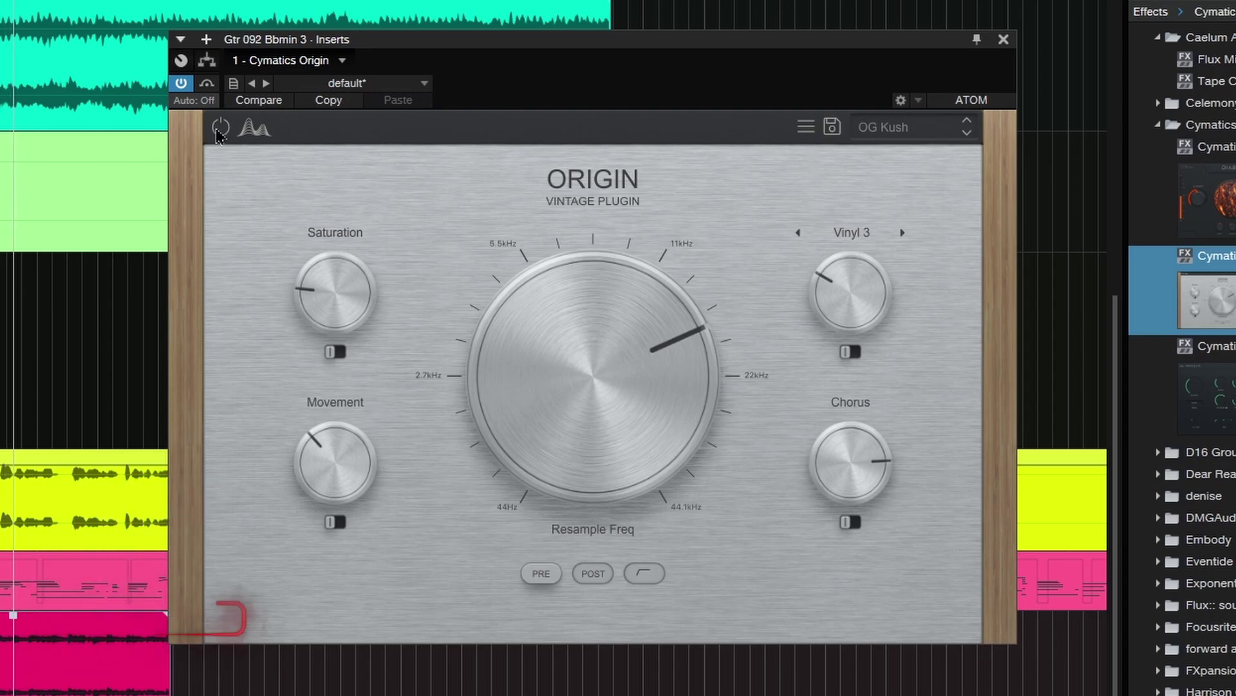
- Load Origin's Vintage Synth factory preset on the guitar track and adjust the resample frequency
left_click(884, 128)
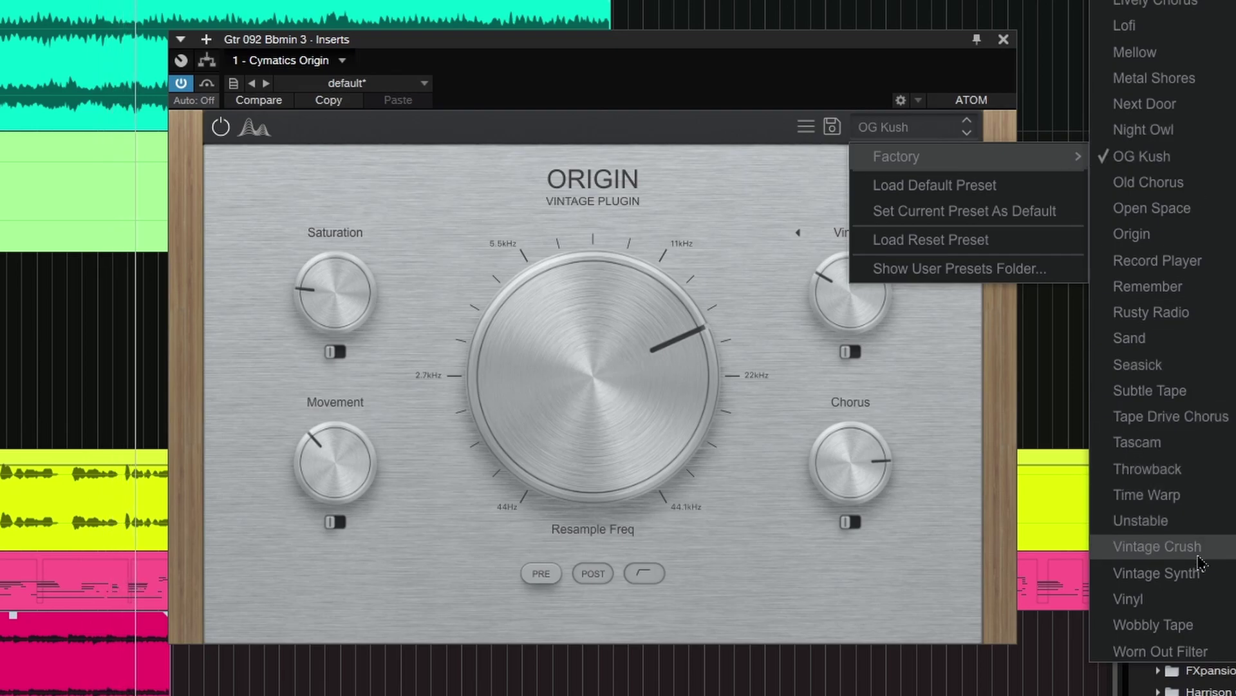
left_click(1199, 575)
left_click_drag(644, 519, 598, 406)
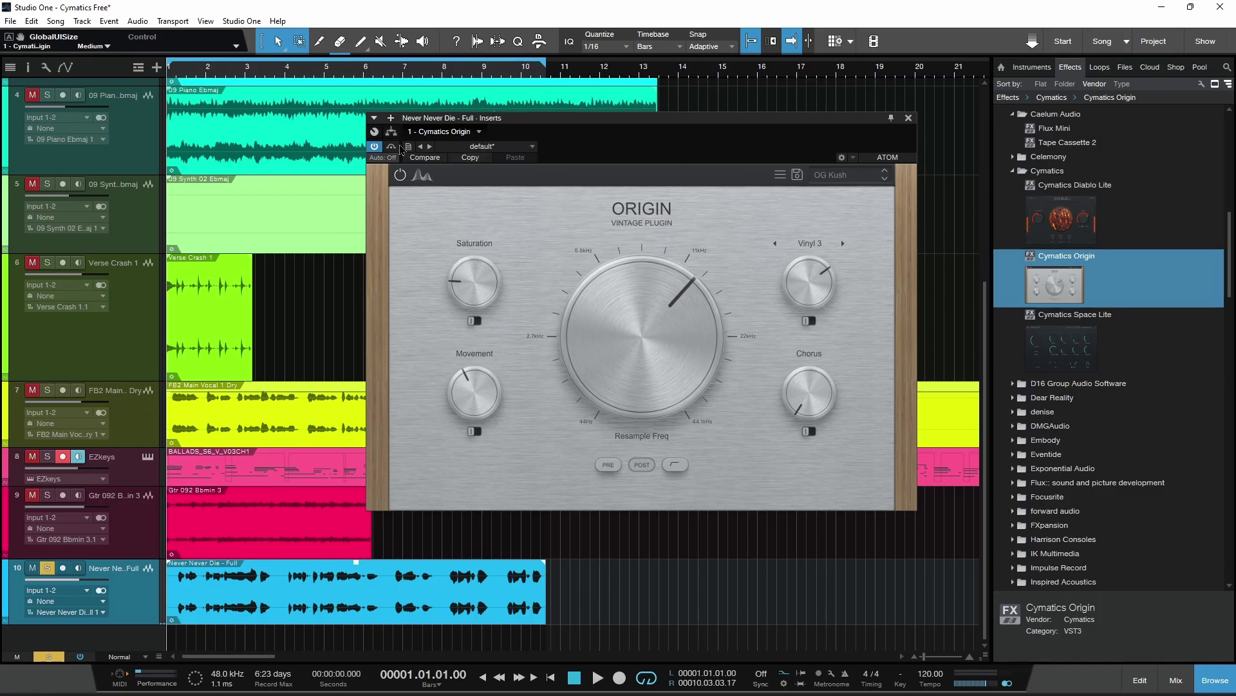
- Play the soloed Never Never Die vocal with Origin bypassed, and play it again with the plugin activated
left_click_drag(681, 126, 685, 128)
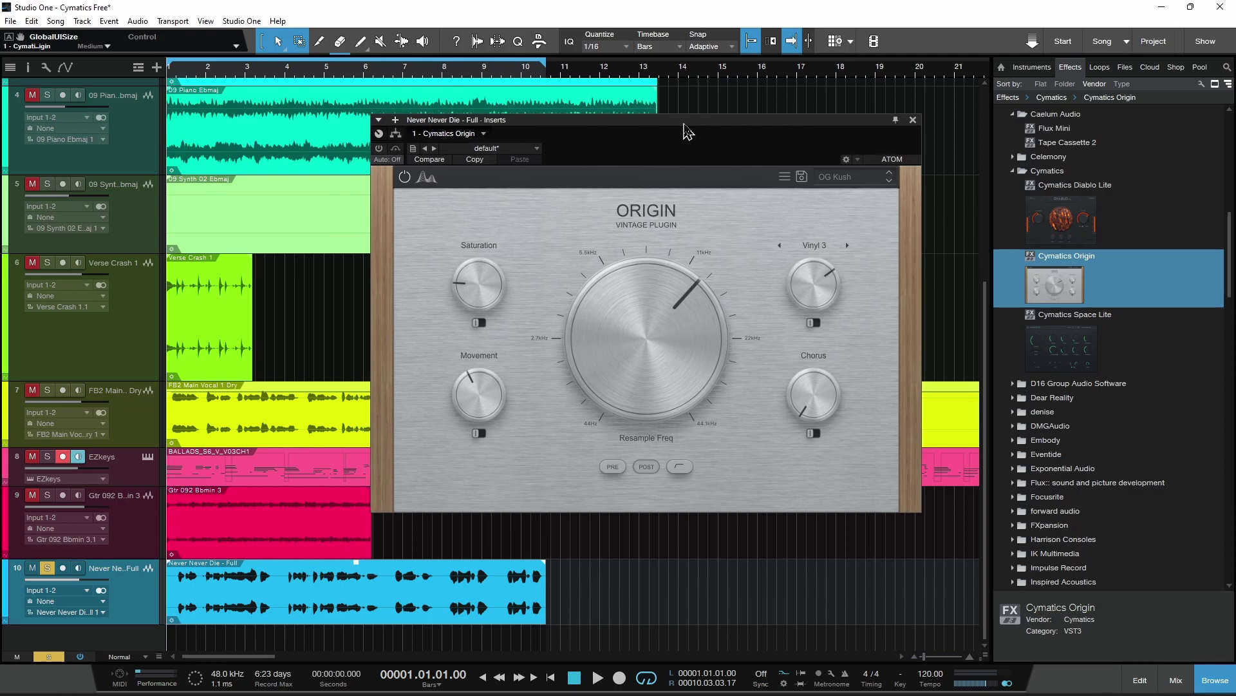
key("space")
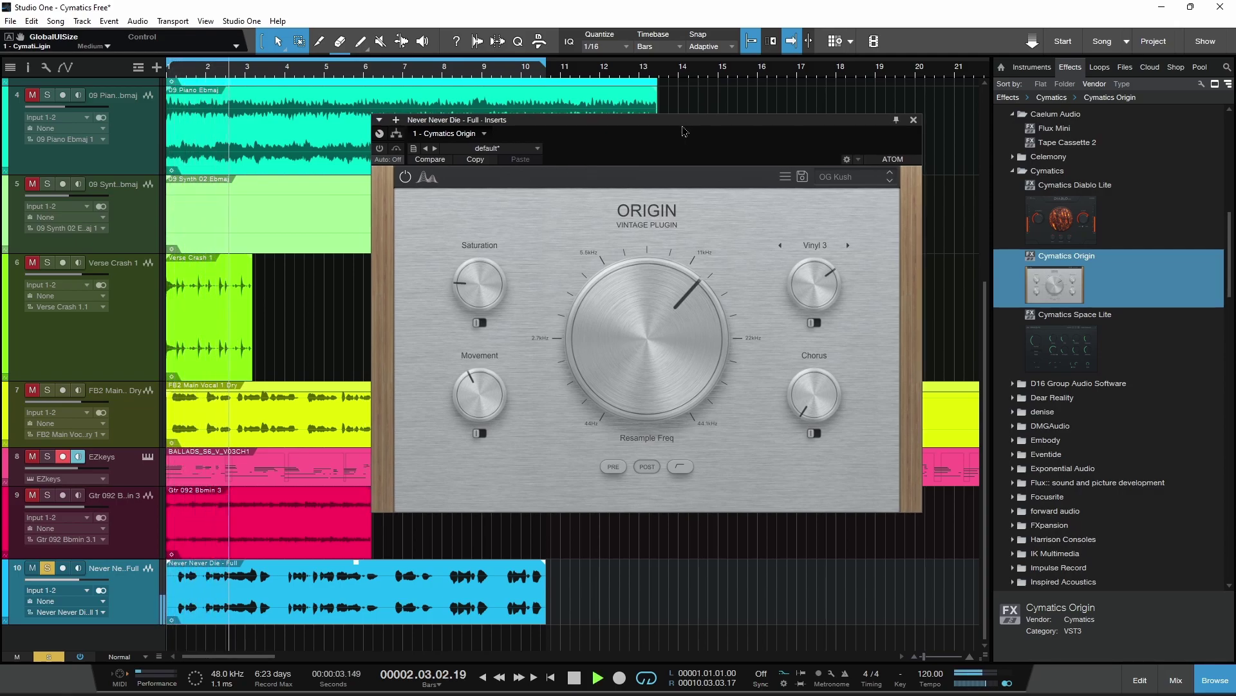
key("space")
mouse_move(649, 325)
key("space")
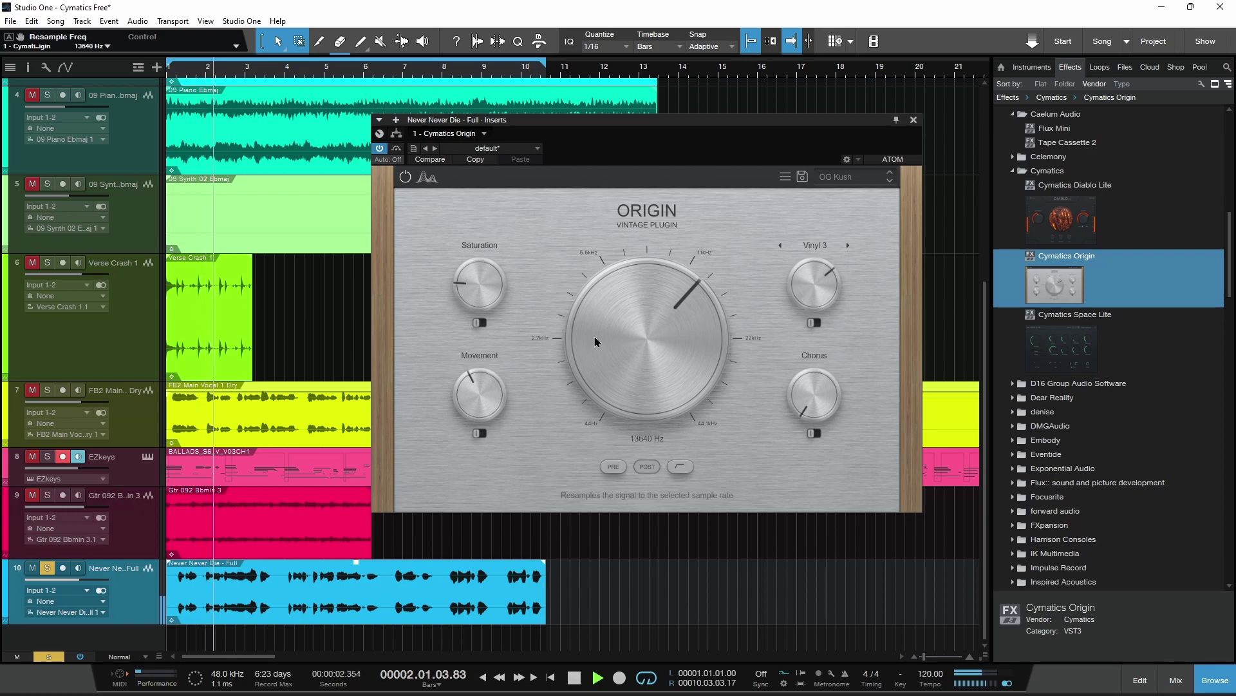
- Adjust the vocal's Origin settings: raise Saturation slightly, choose Vinyl 6 noise, set Chorus to 18% and the resample frequency to 12132 Hz
scroll(642, 302, "down", 2)
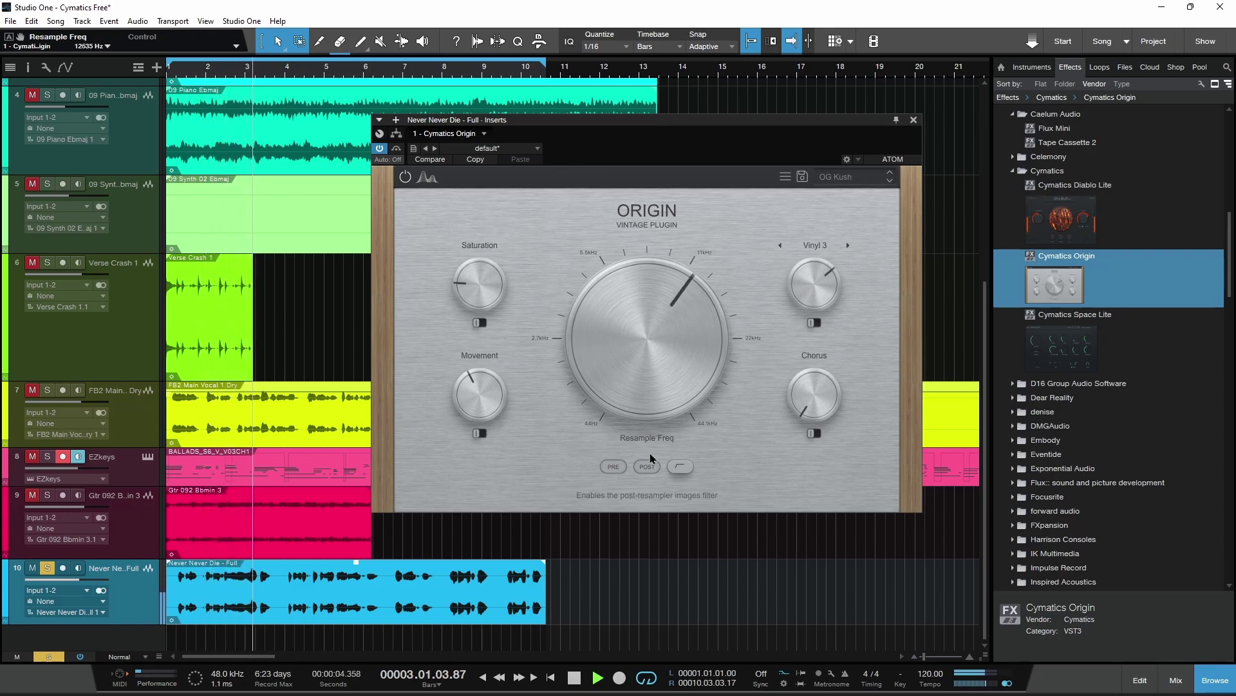
scroll(643, 378, "up", 2)
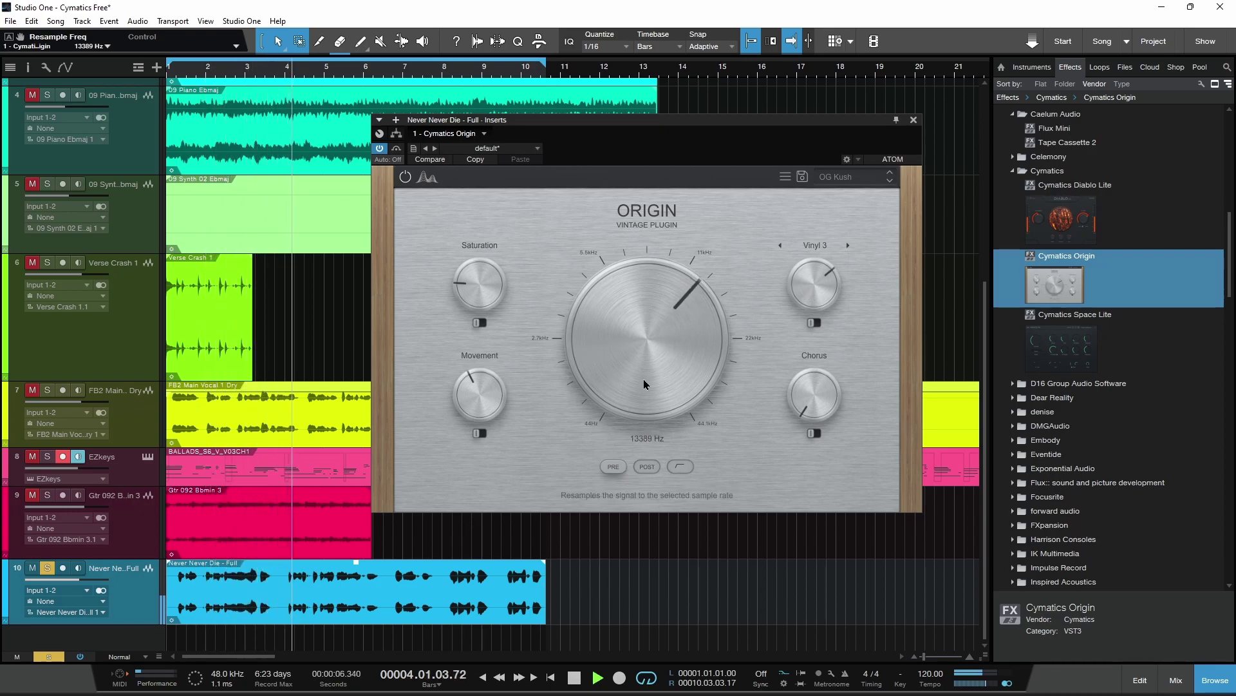
scroll(479, 284, "up", 2)
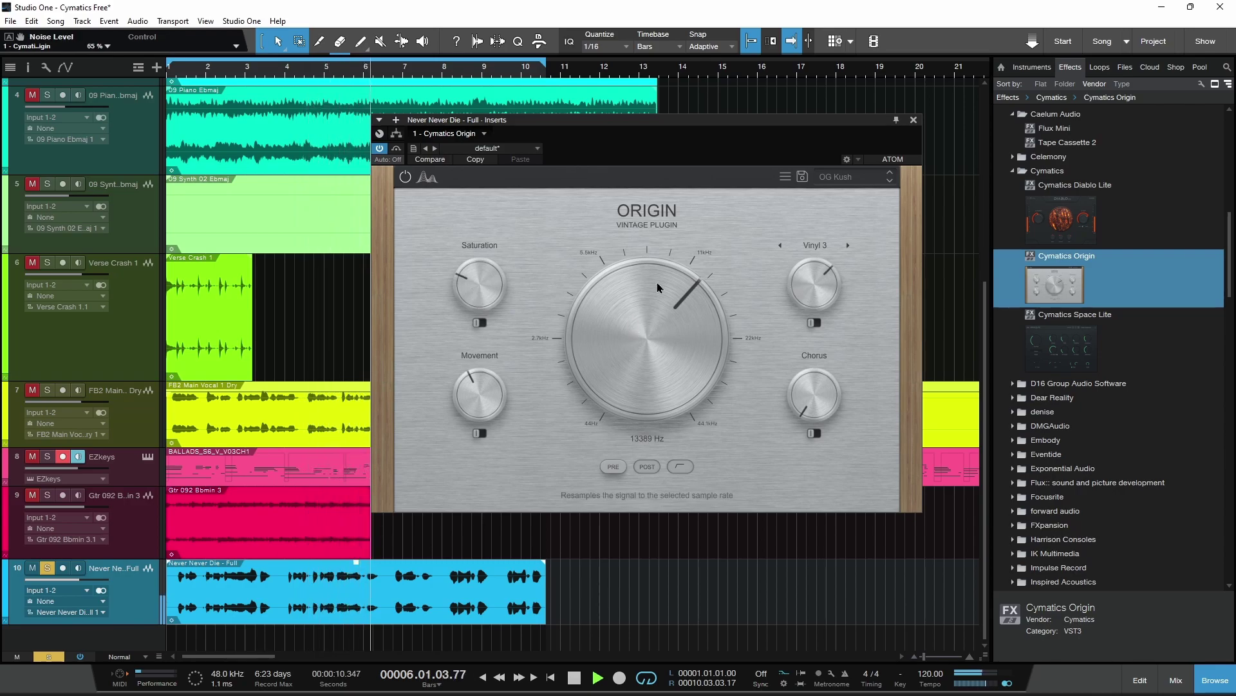
left_click(814, 245)
left_click(825, 432)
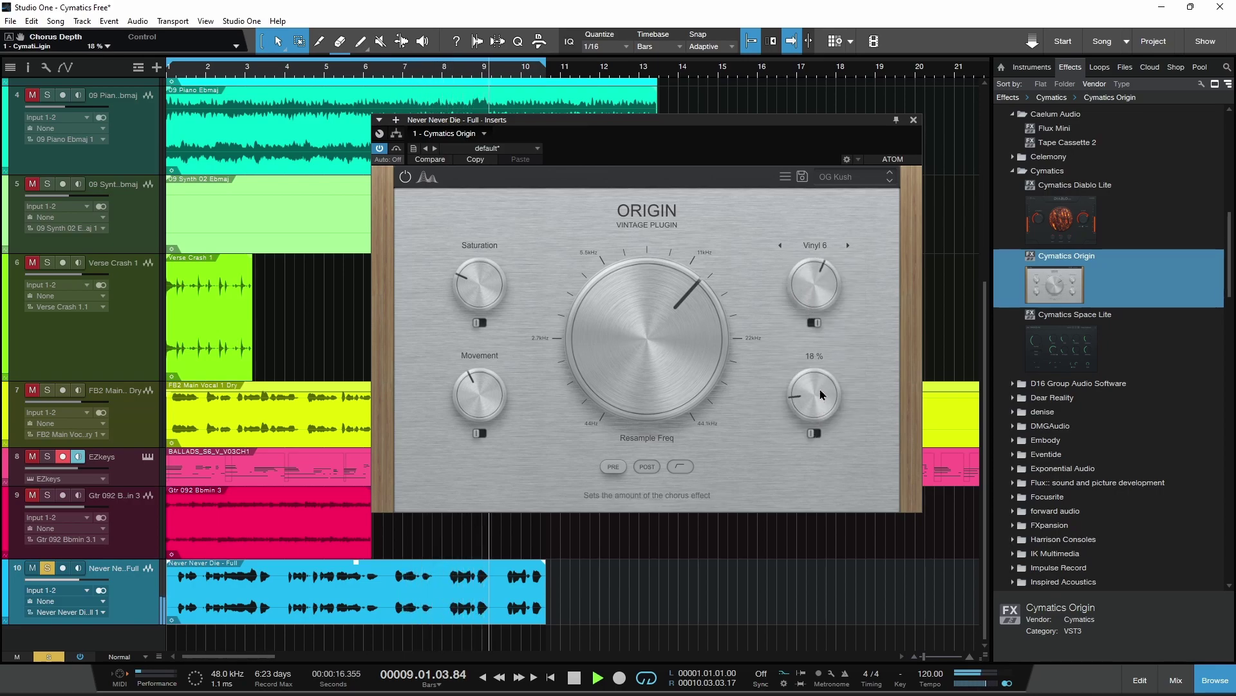
left_click_drag(675, 336, 675, 346)
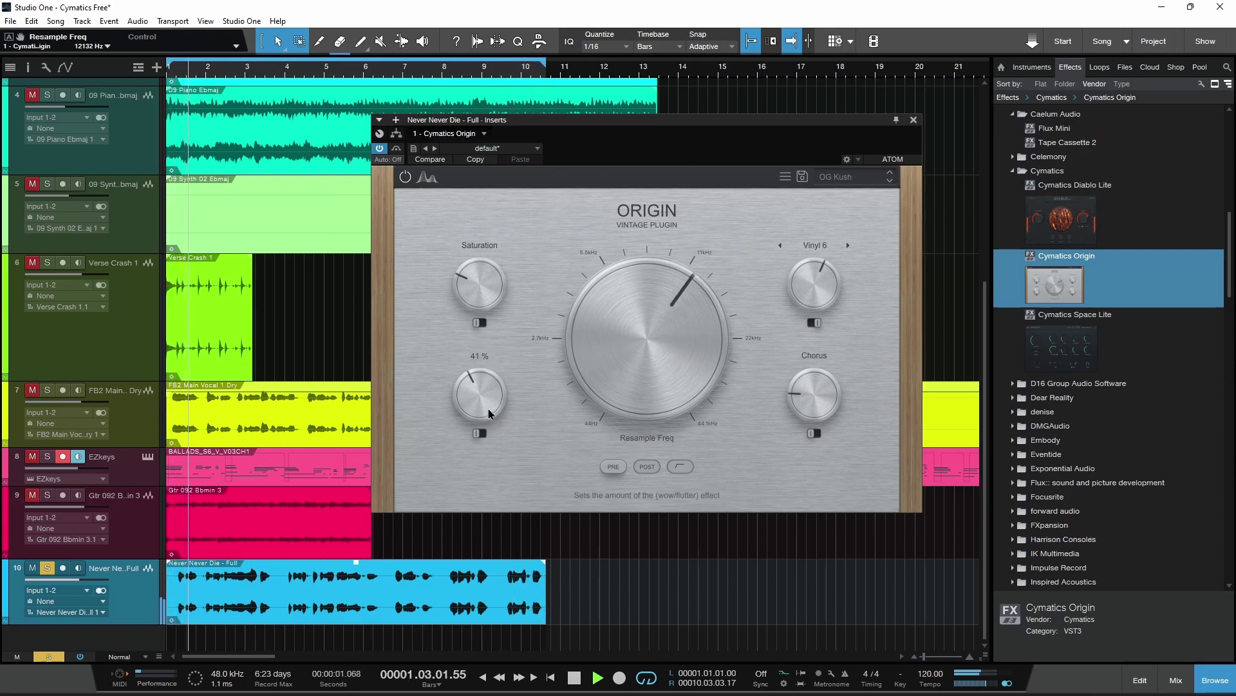
- Try Origin's Lofi and Feelings factory presets on the vocal
left_click(850, 176)
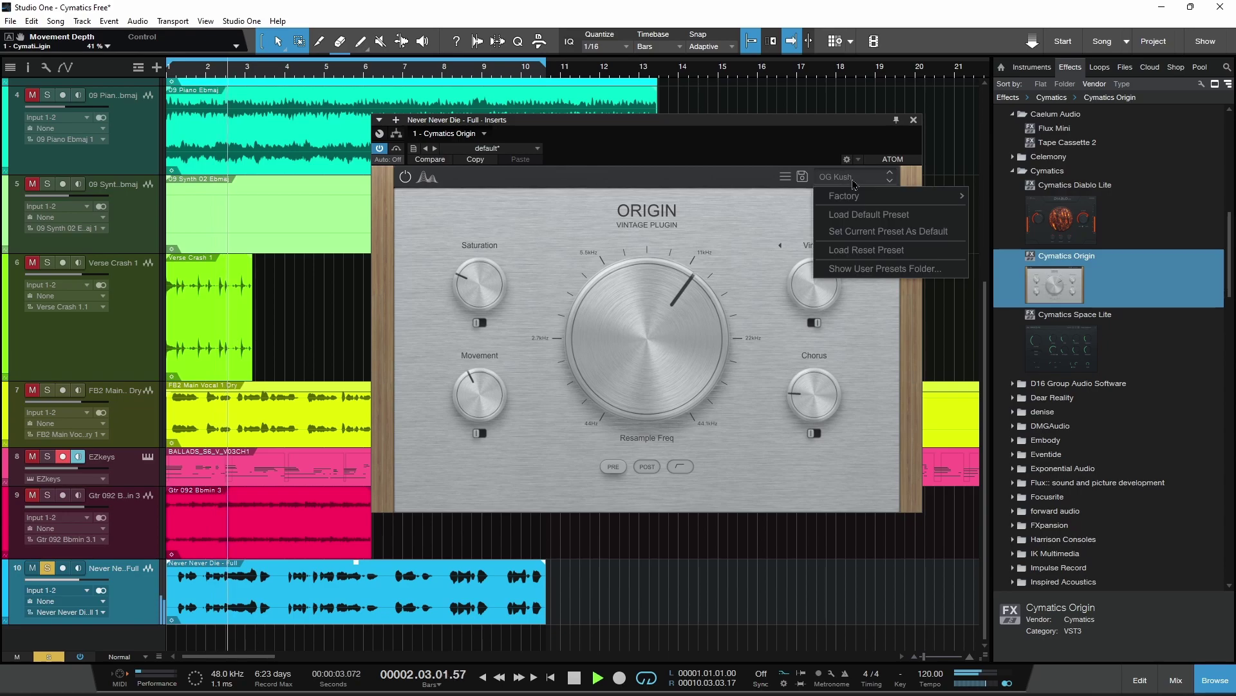
mouse_move(889, 196)
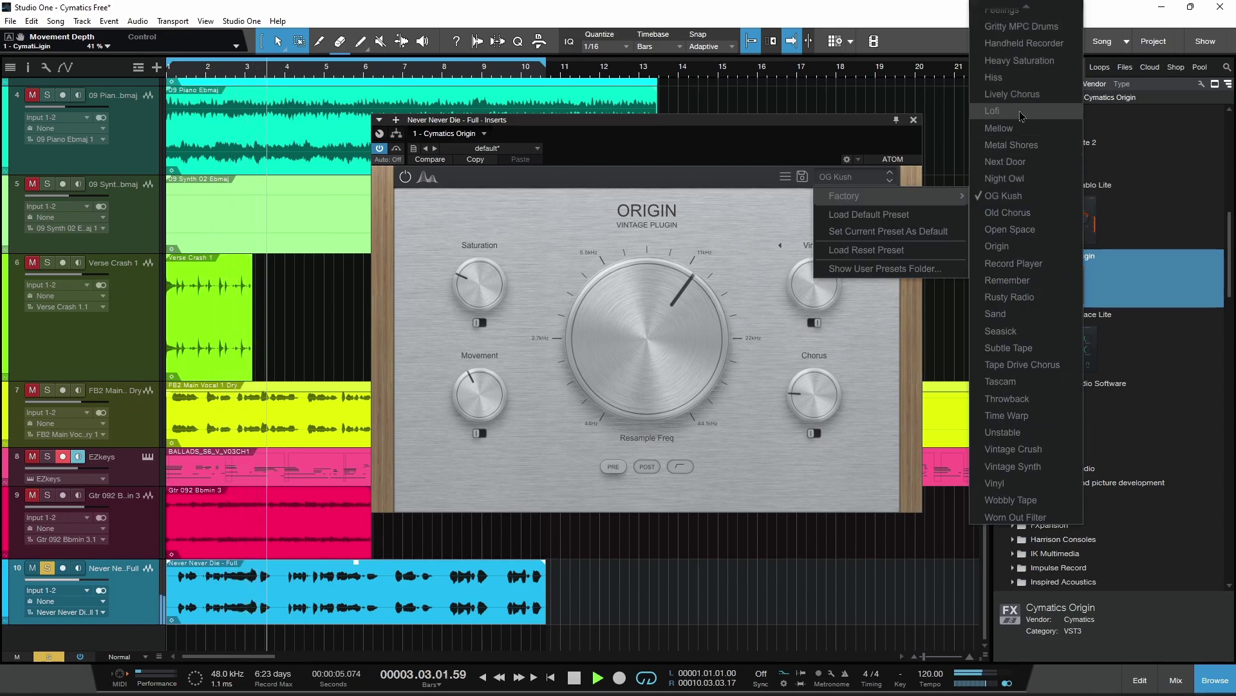
left_click(992, 111)
mouse_move(902, 196)
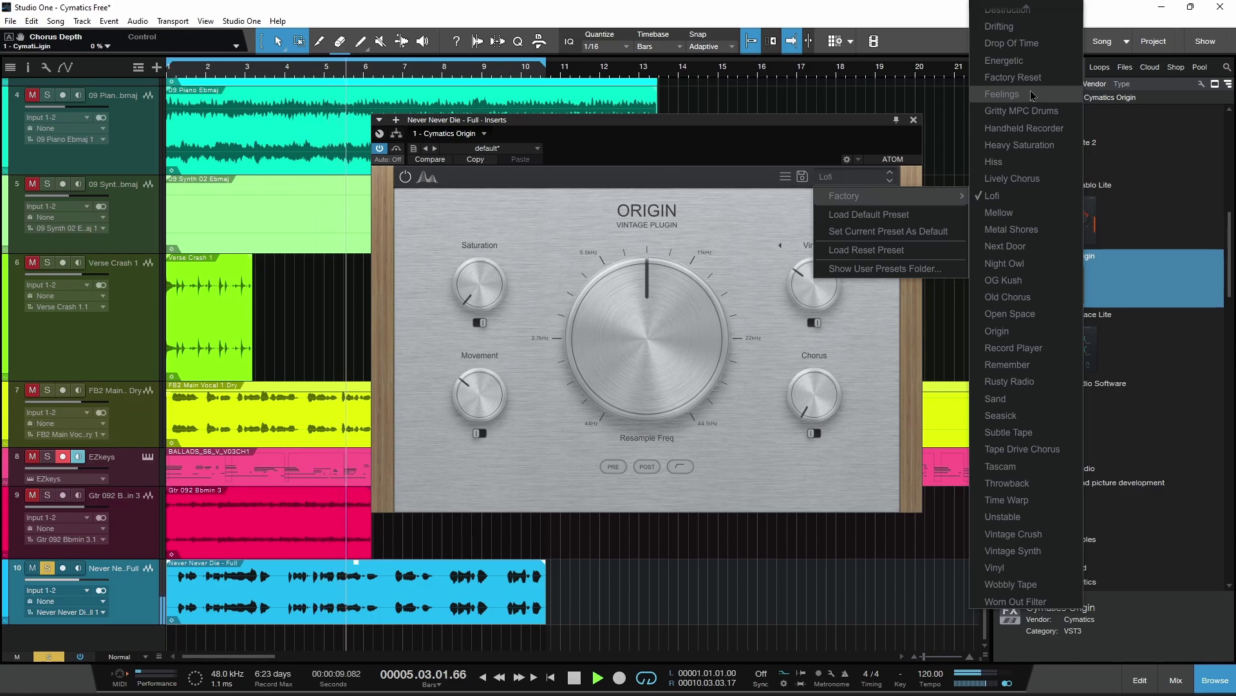
left_click(1002, 94)
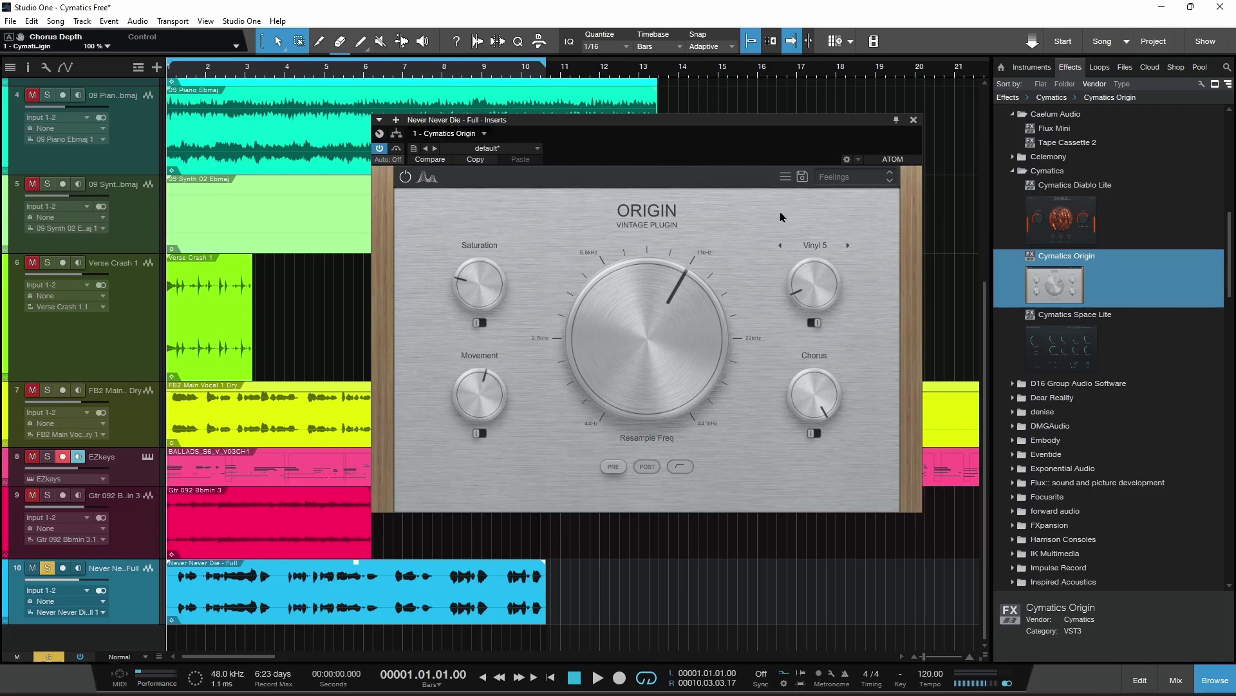
- Load Origin's Record Player factory preset on the vocal and start playback
left_click(827, 183)
mouse_move(947, 196)
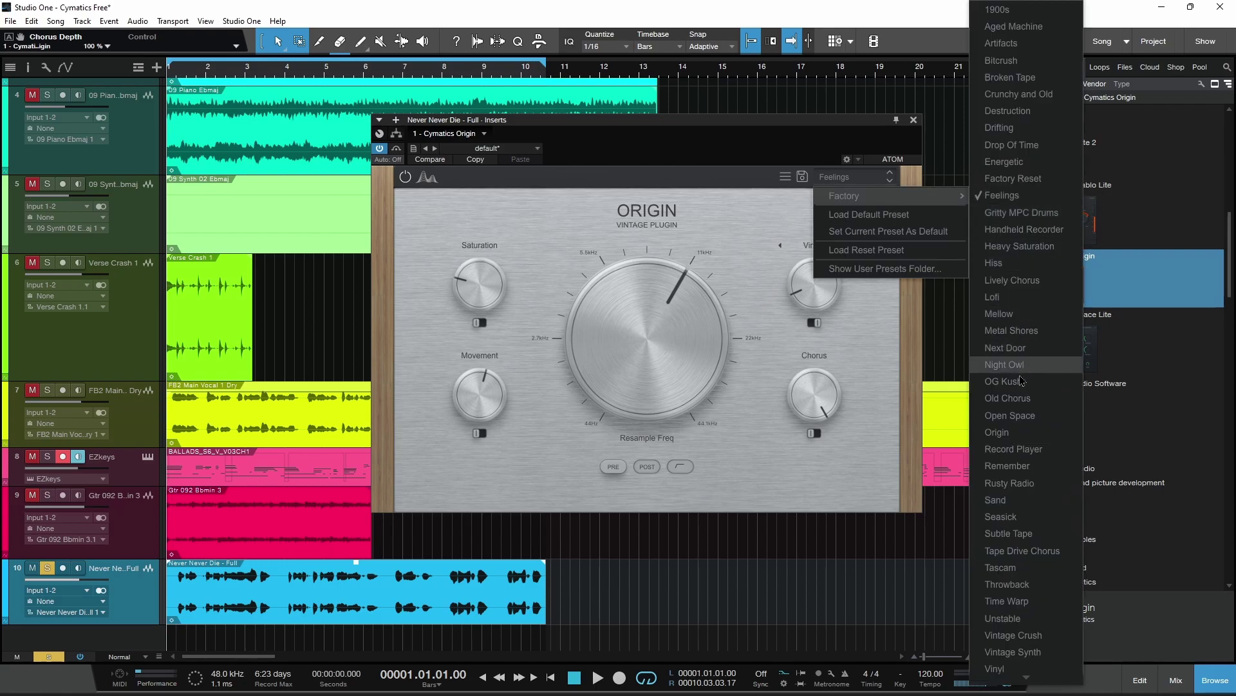
left_click(1035, 451)
key("space")
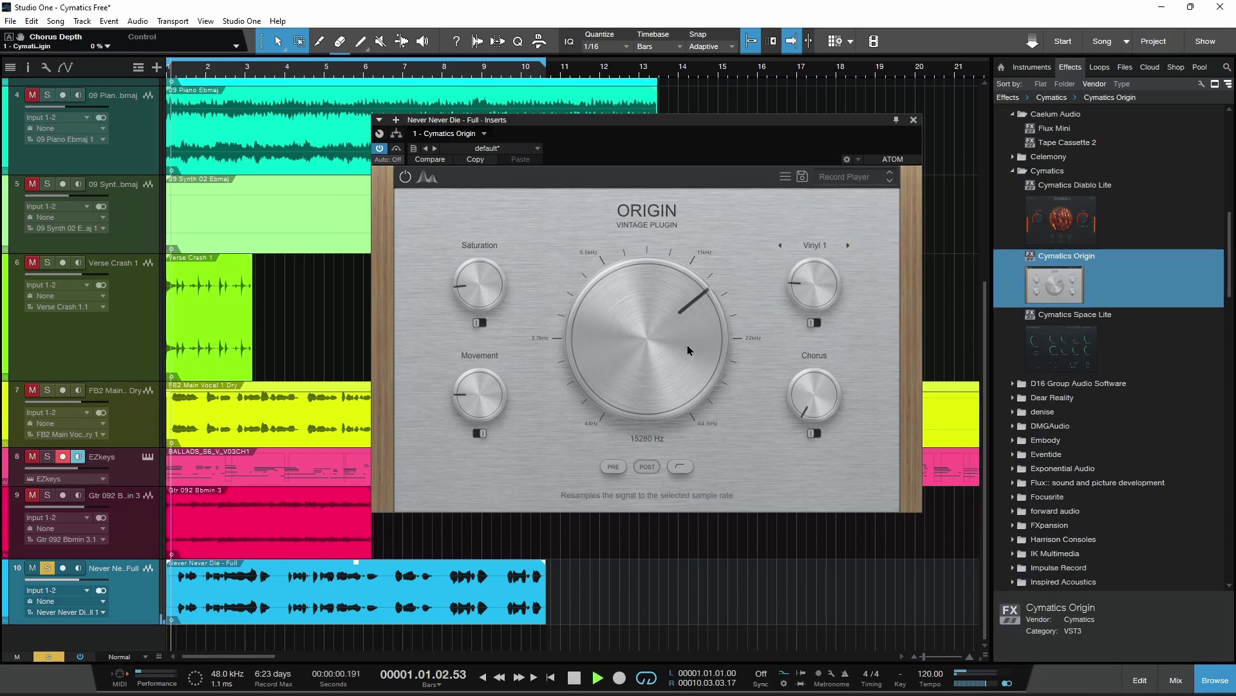
- Raise Origin's resample frequency, Vinyl 1 noise level and Chorus on the vocal during playback, and stop playback
left_click_drag(681, 340, 683, 332)
left_click_drag(814, 284, 816, 258)
left_click_drag(814, 396, 814, 384)
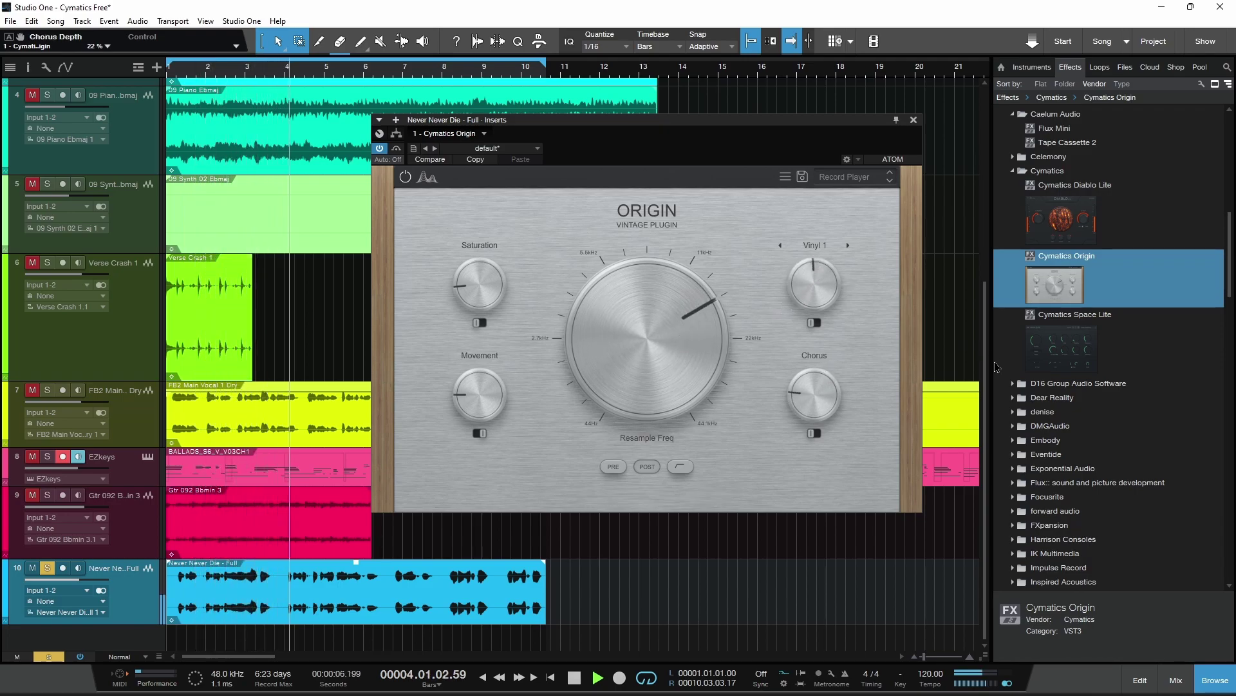
key("space")
- Add Cymatics Space Lite after Origin on the vocal track, and play it with Dry/Wet at 14%
left_click(1060, 339)
left_click_drag(1059, 339, 569, 143)
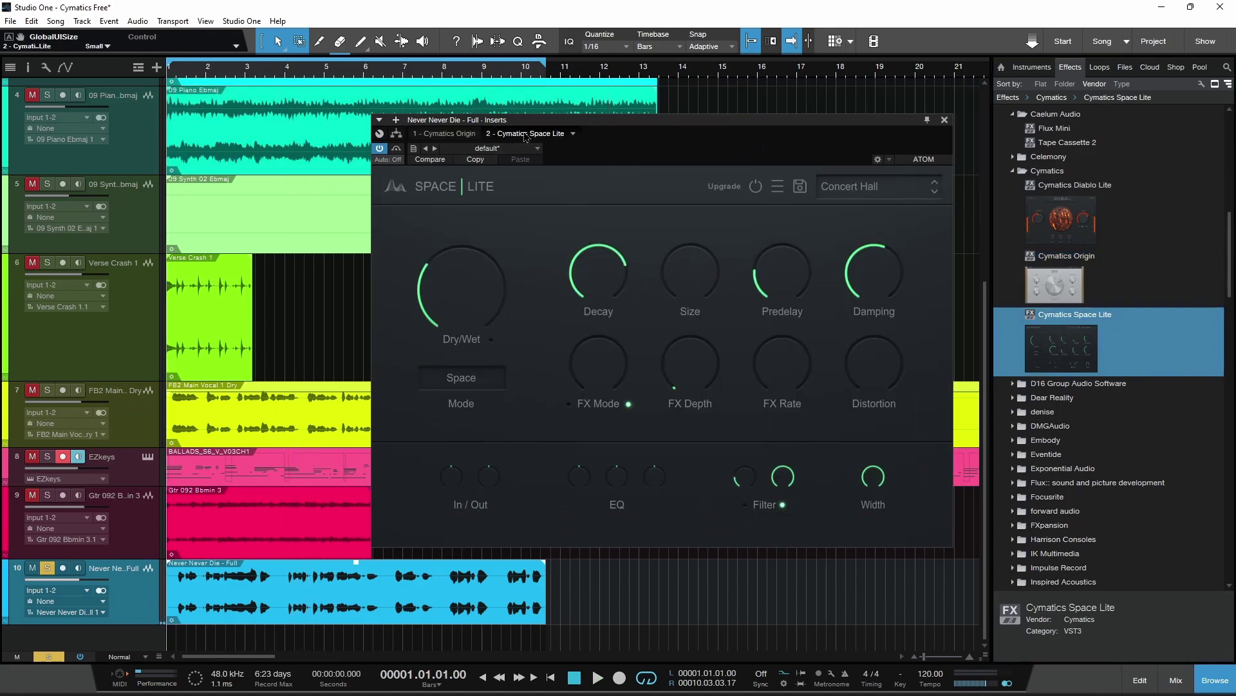
mouse_move(437, 295)
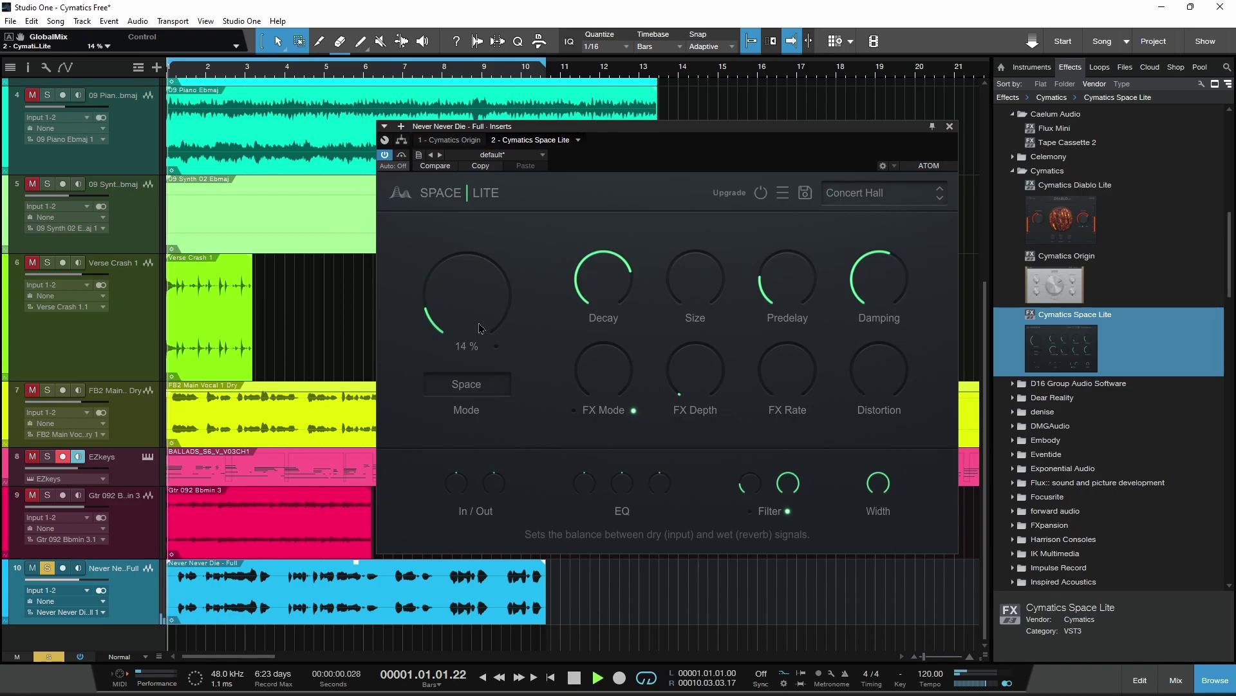
- Lower Space Lite's Decay, raise Size slightly, set the high-pass filter to 43 Hz, and close the plugin window
double_click(599, 294)
mouse_move(709, 293)
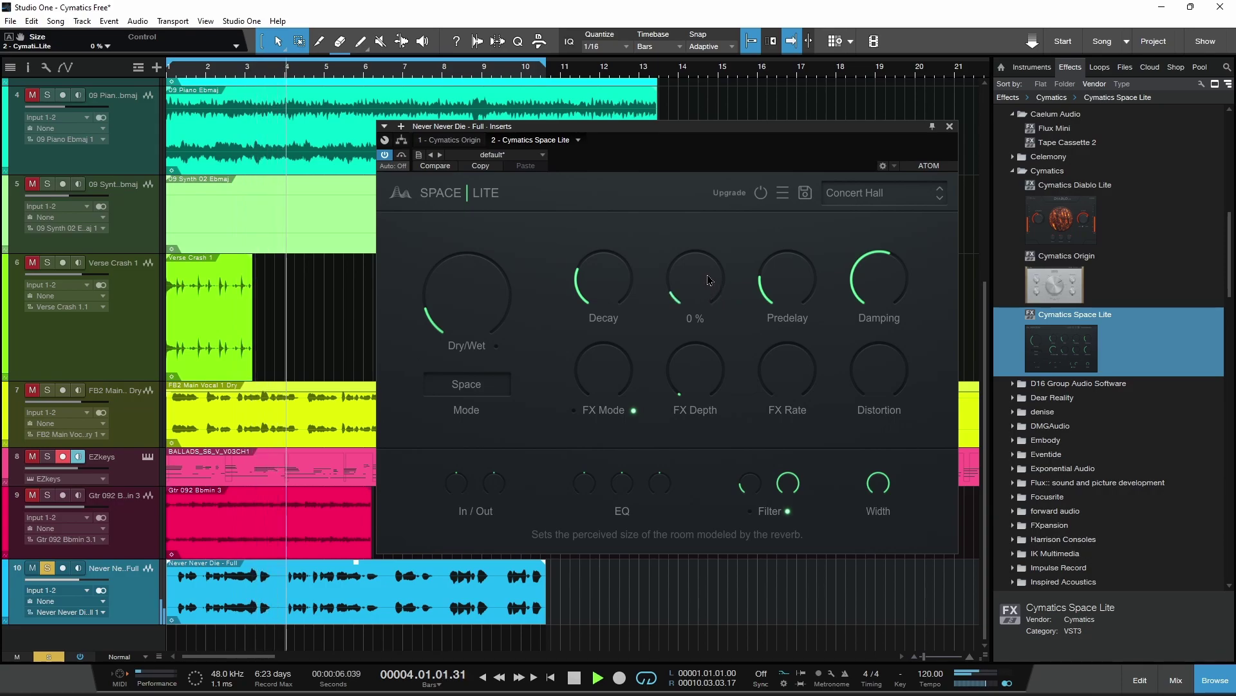
double_click(708, 293)
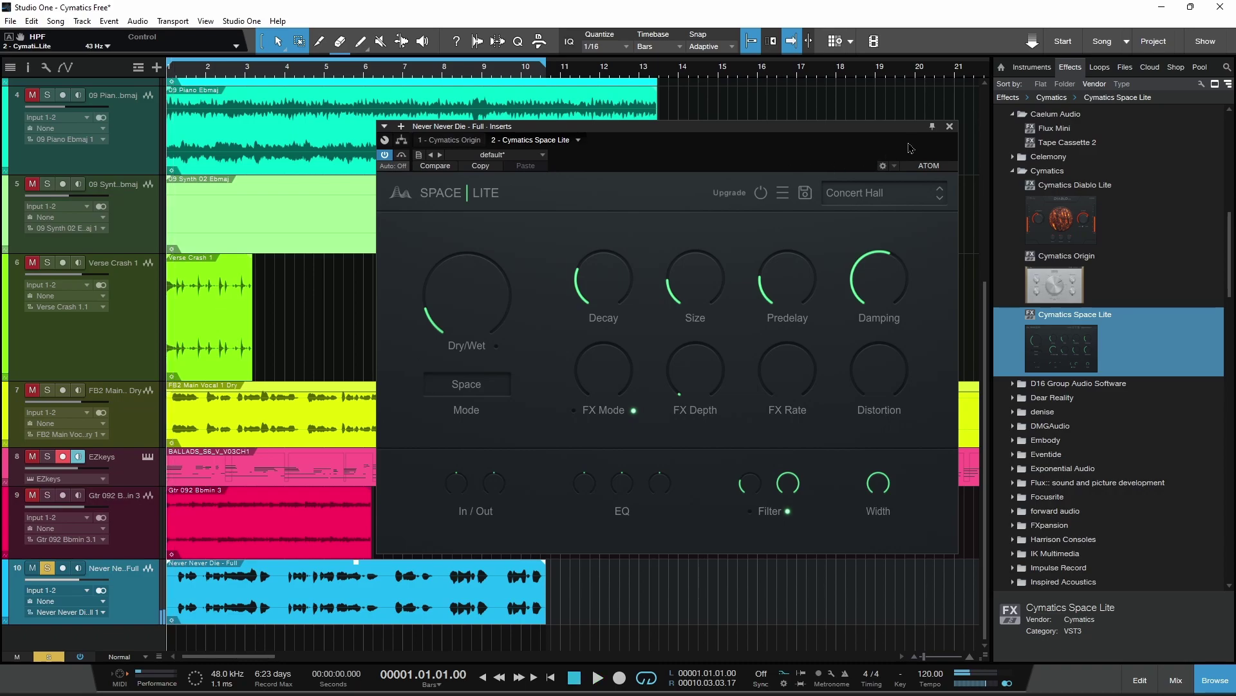
left_click(950, 126)
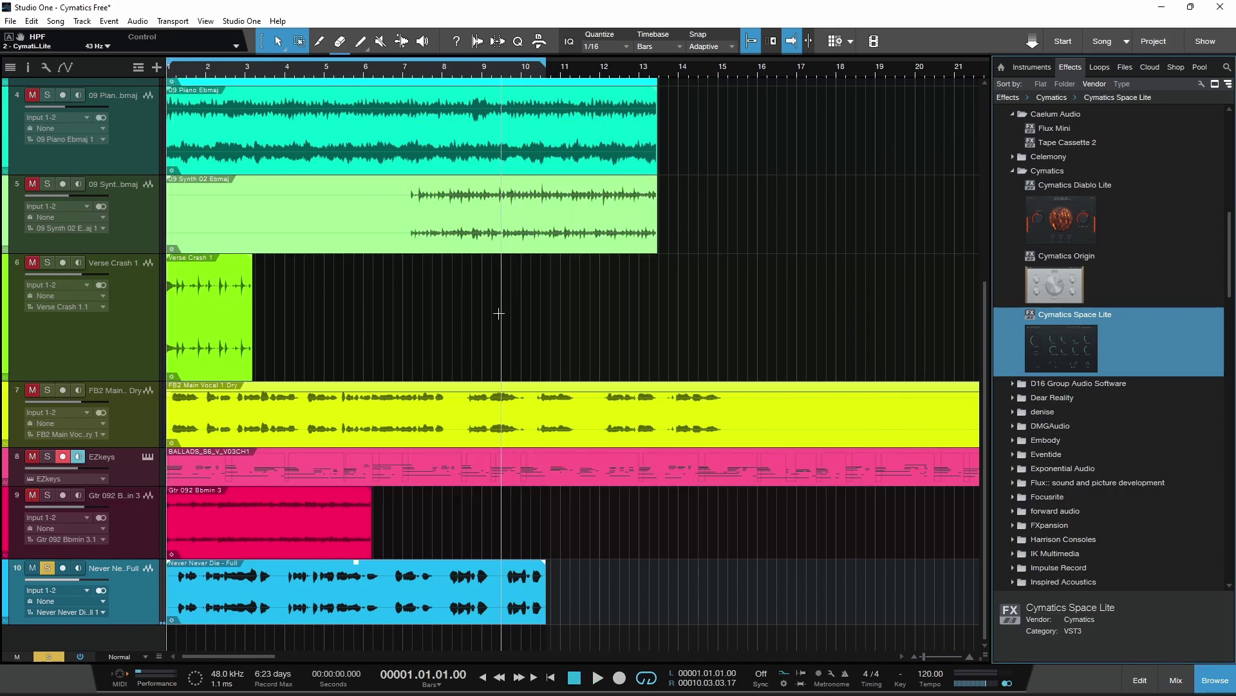
- Switch to the Brave browser and look through the Diablo Lite product page on cymatics.fm
mouse_move(487, 694)
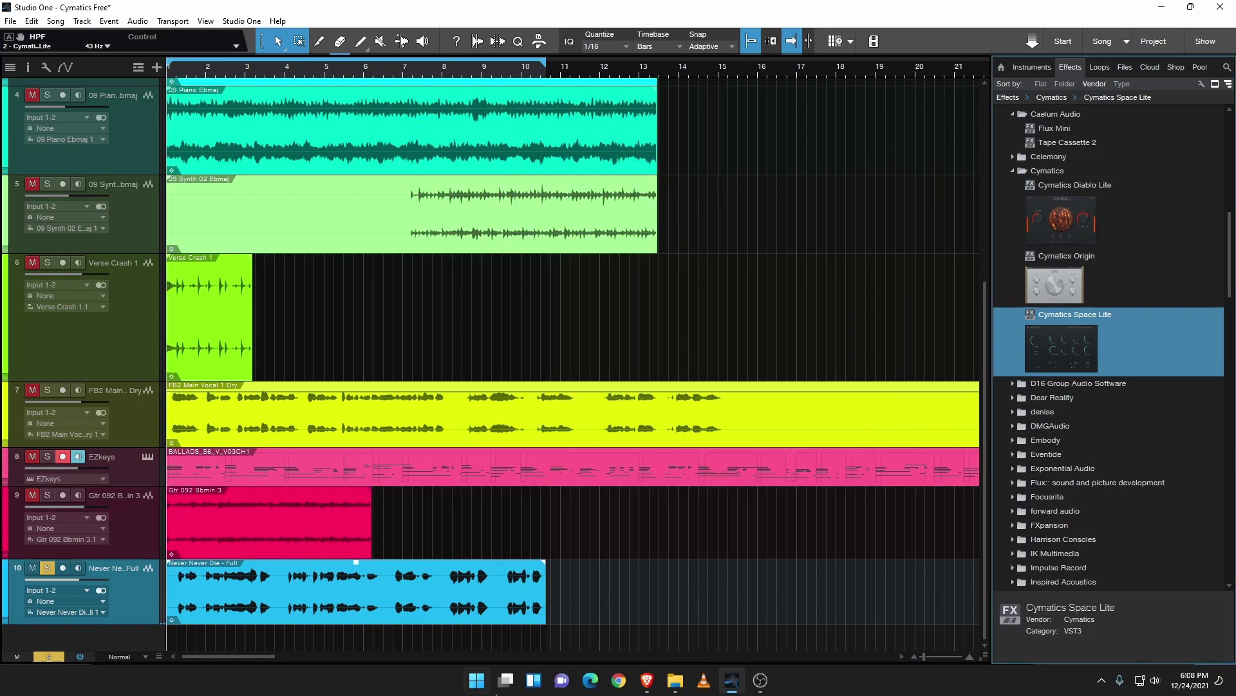
left_click(629, 688)
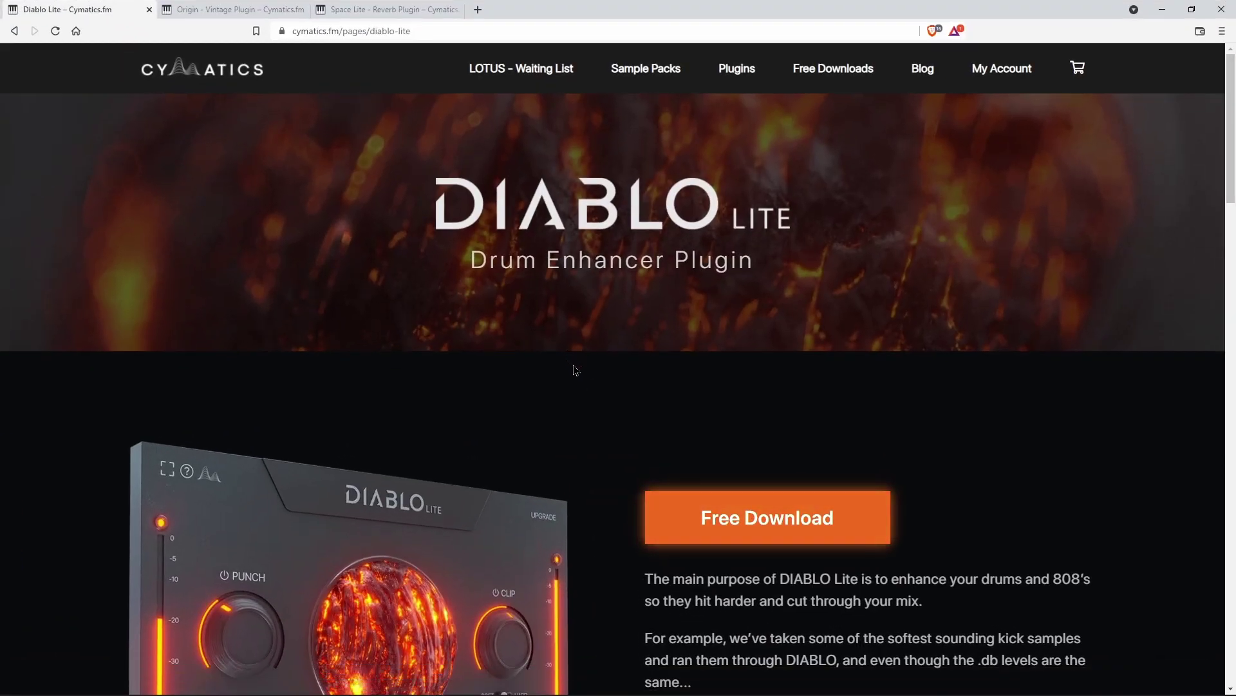
scroll(447, 367, "down", 3)
scroll(446, 369, "down", 15)
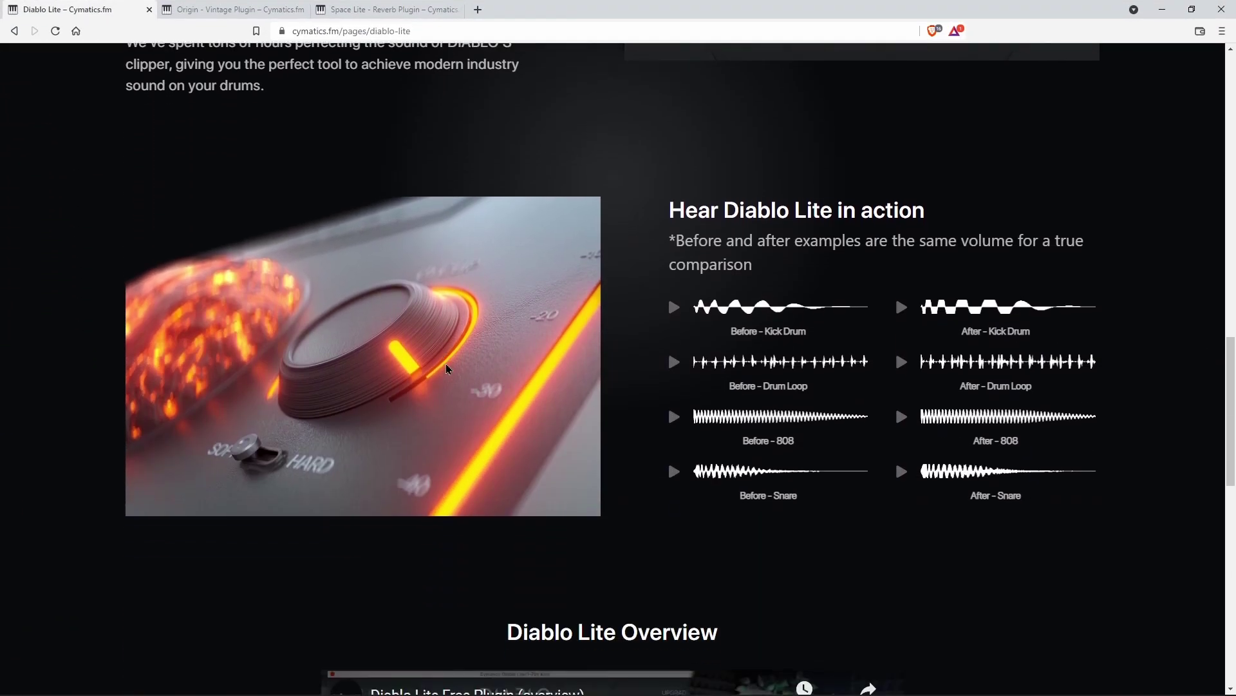
scroll(447, 369, "up", 15)
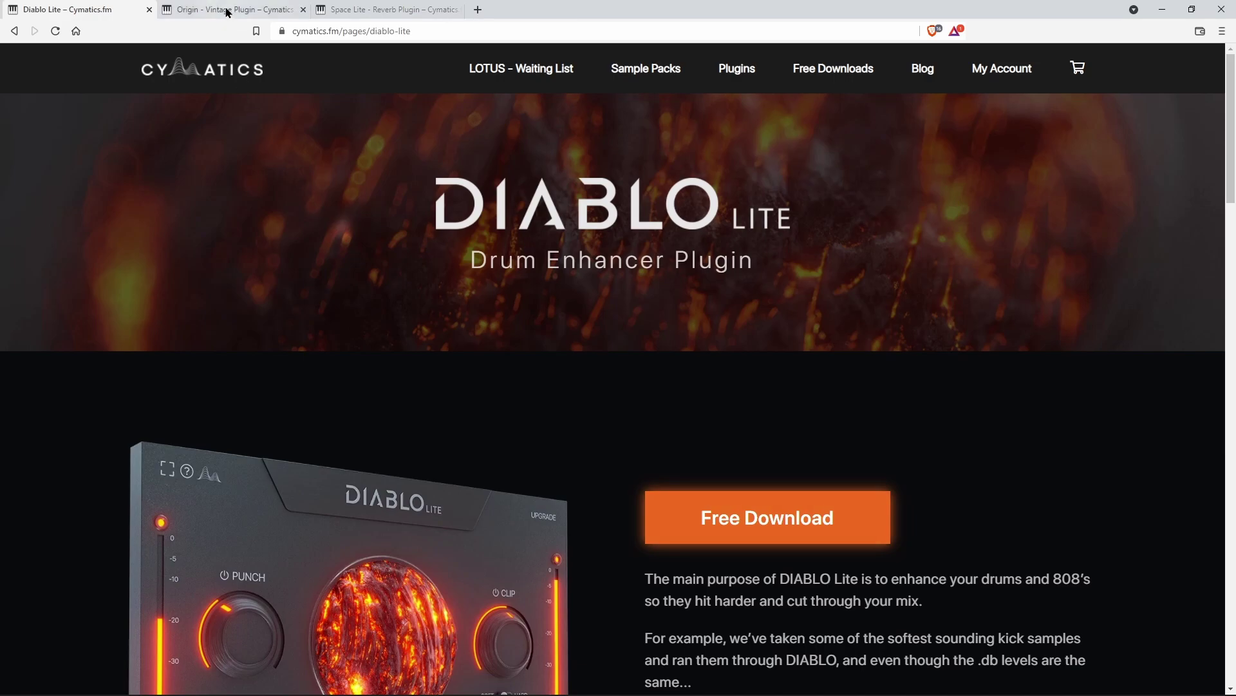
- Look over the Origin vintage plugin's product page
left_click(228, 10)
scroll(425, 388, "down", 5)
scroll(425, 387, "up", 6)
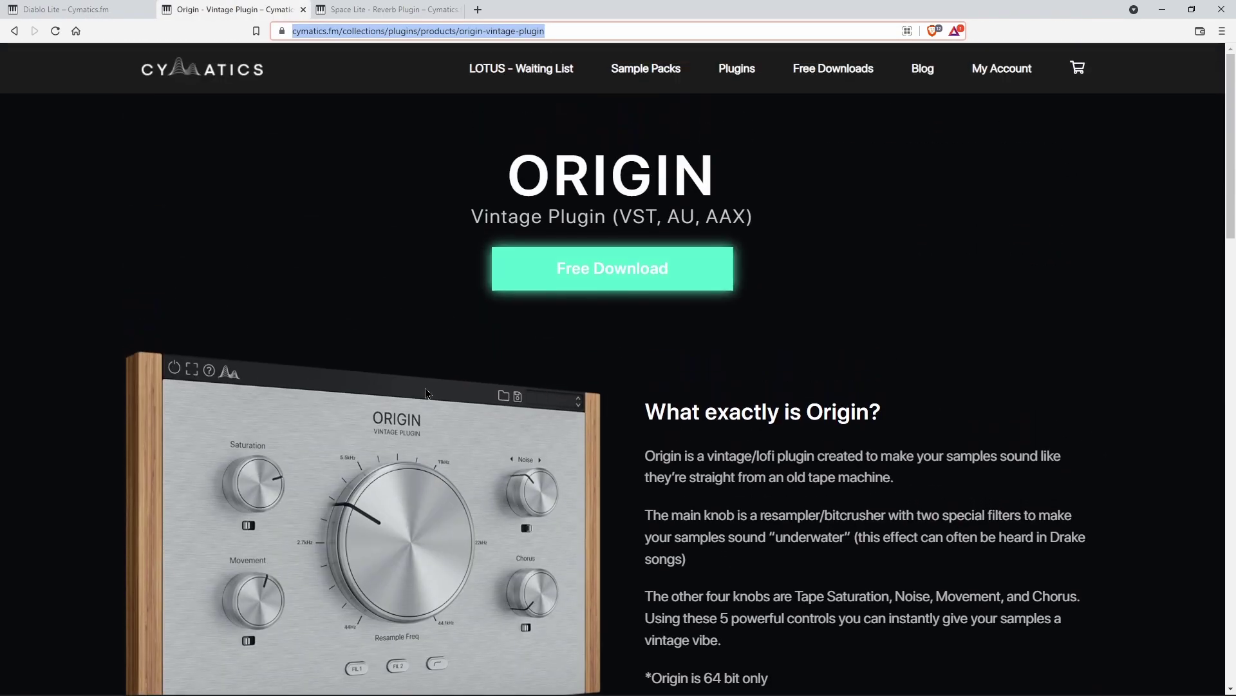
- Show the Space Lite page, highlight its VST/AU formats, and return through the Origin page to the Diablo Lite page
left_click(365, 6)
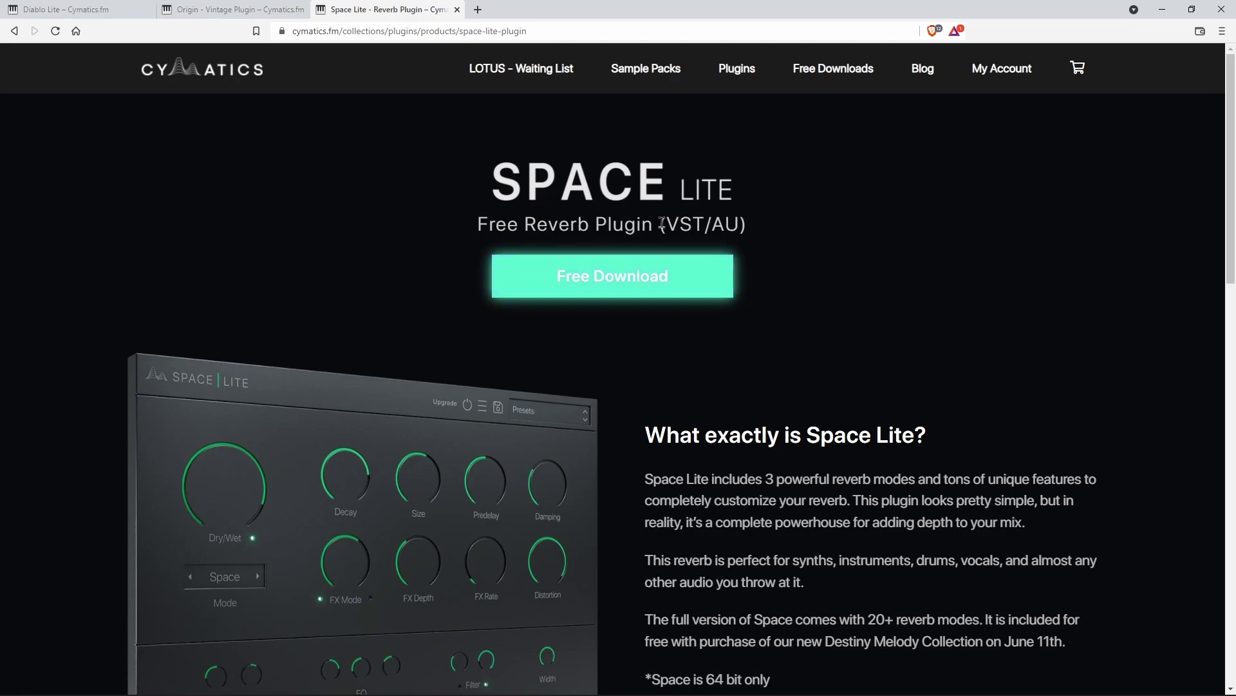
left_click_drag(667, 224, 739, 216)
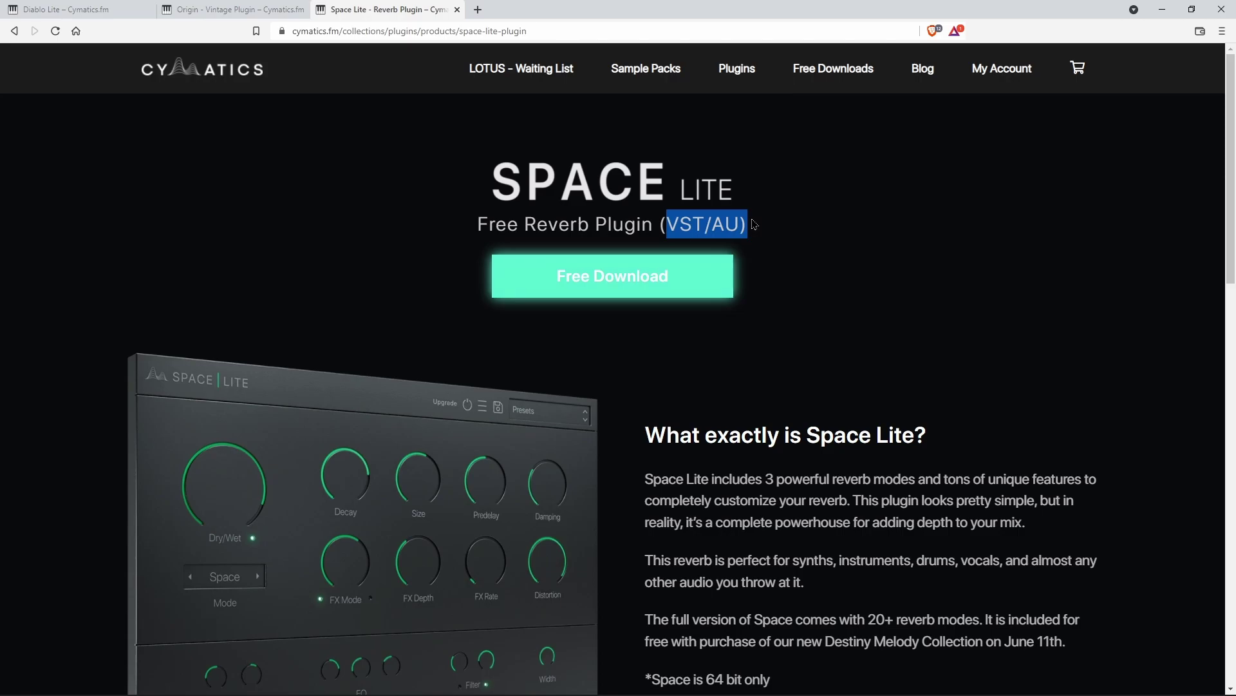
left_click(853, 261)
left_click(232, 6)
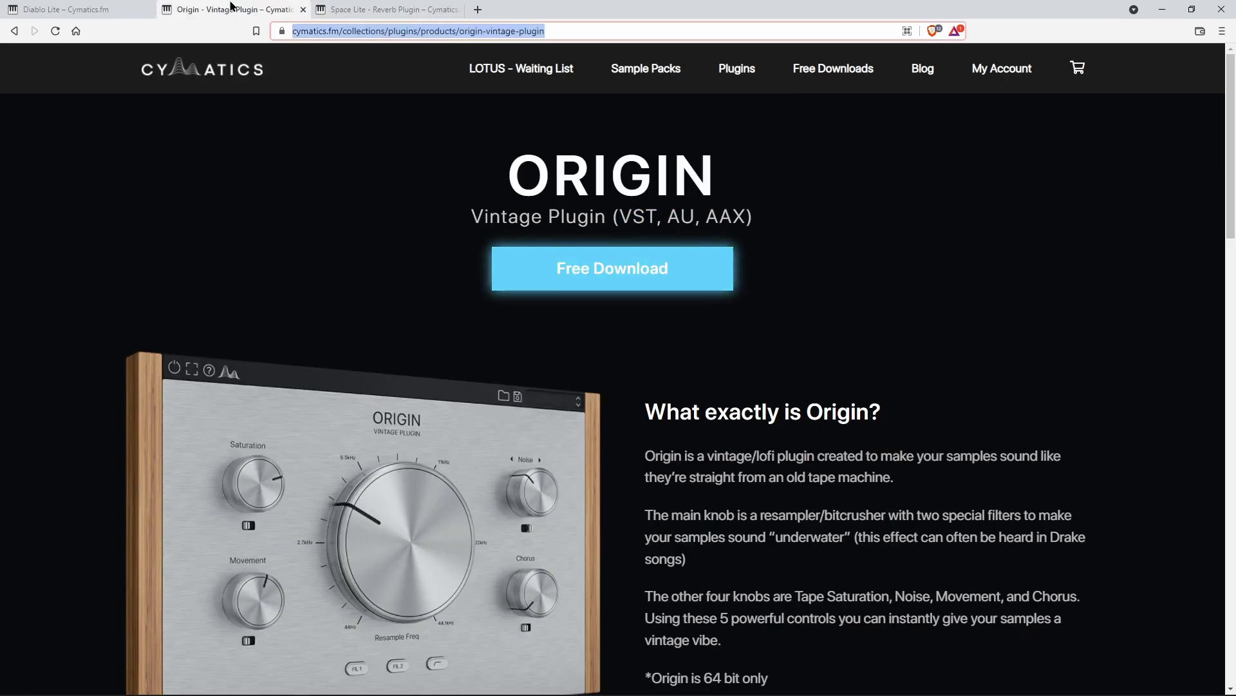
left_click(84, 9)
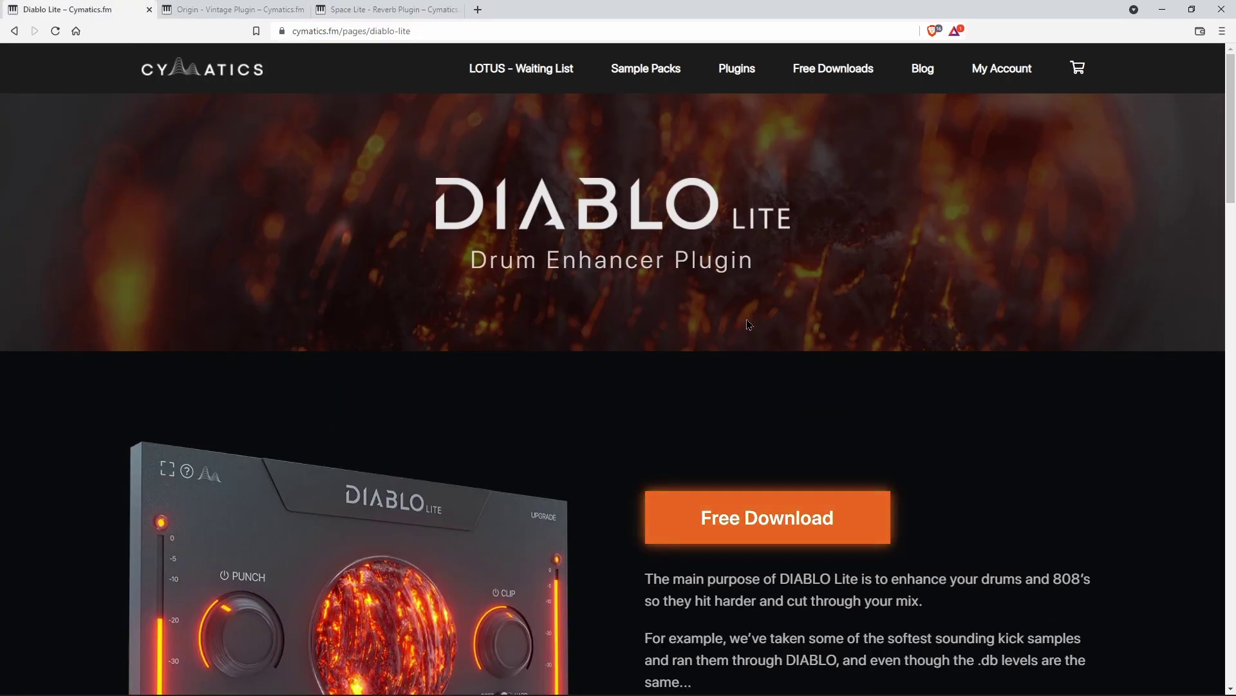